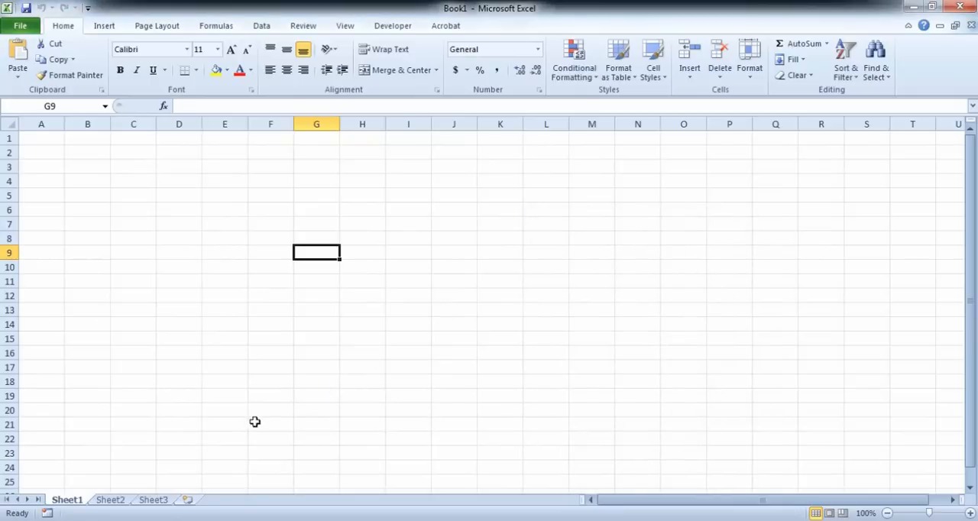
# Step: Switch to the PowerPoint presentation, review the copper utensil offers numbered 1 to 8 on slides 4 and 5, and return to Excel
pyautogui.click(261, 26)
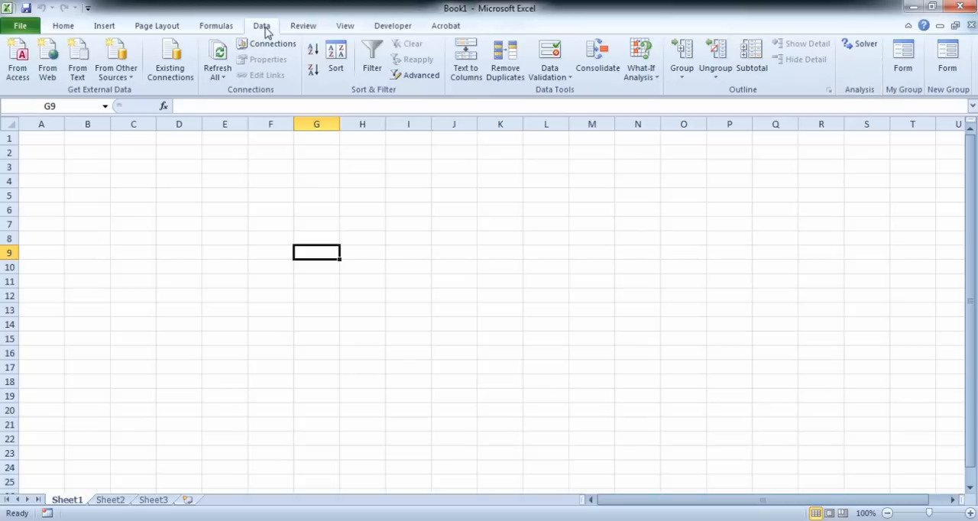
pyautogui.click(314, 241)
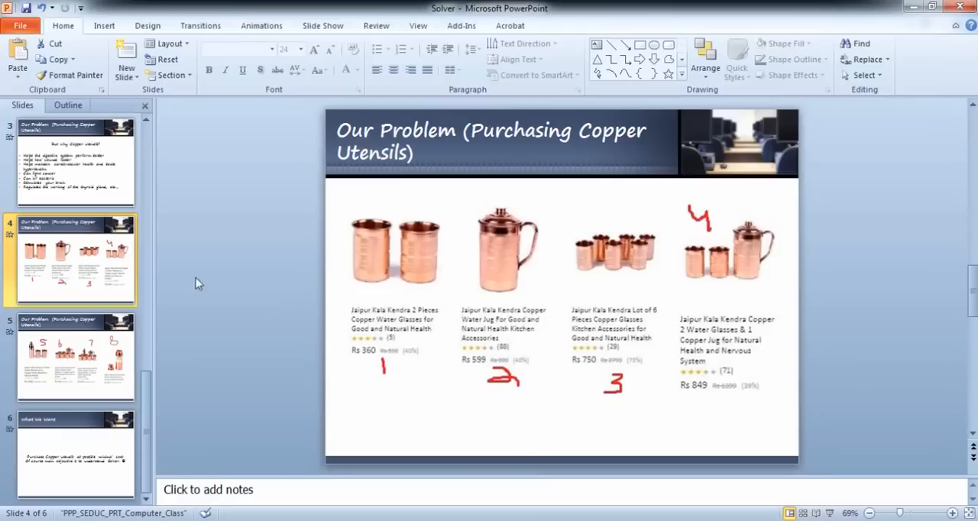
pyautogui.click(57, 347)
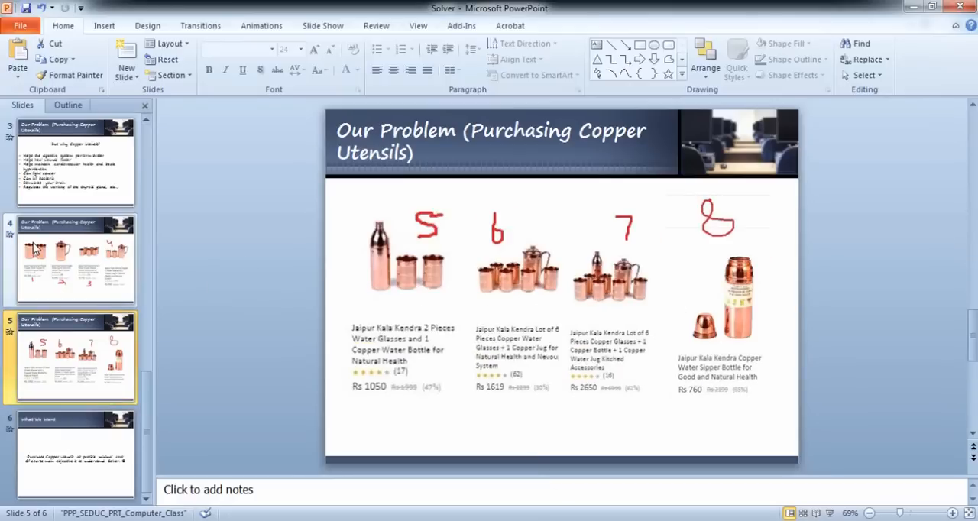
pyautogui.click(100, 264)
pyautogui.click(69, 352)
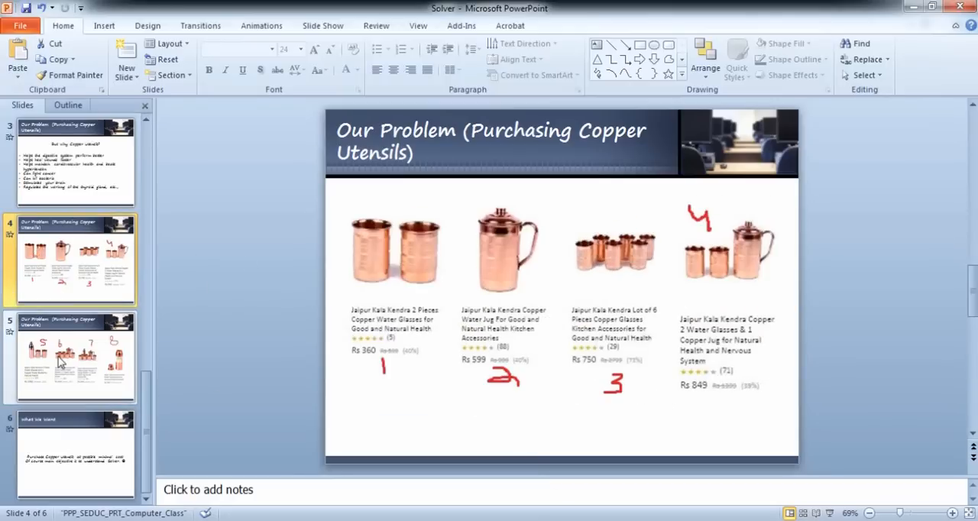
pyautogui.hotkey('alt', 'Tab')
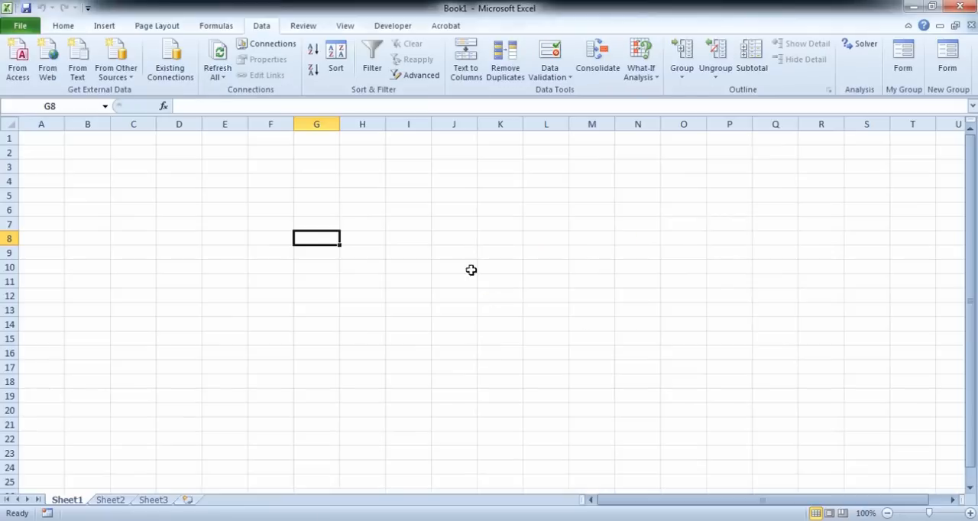
# Step: Enter the headings Option 1 and Option 2 in G8 and H8 and extend the series through Option 8 in N8
pyautogui.write('Option 1')
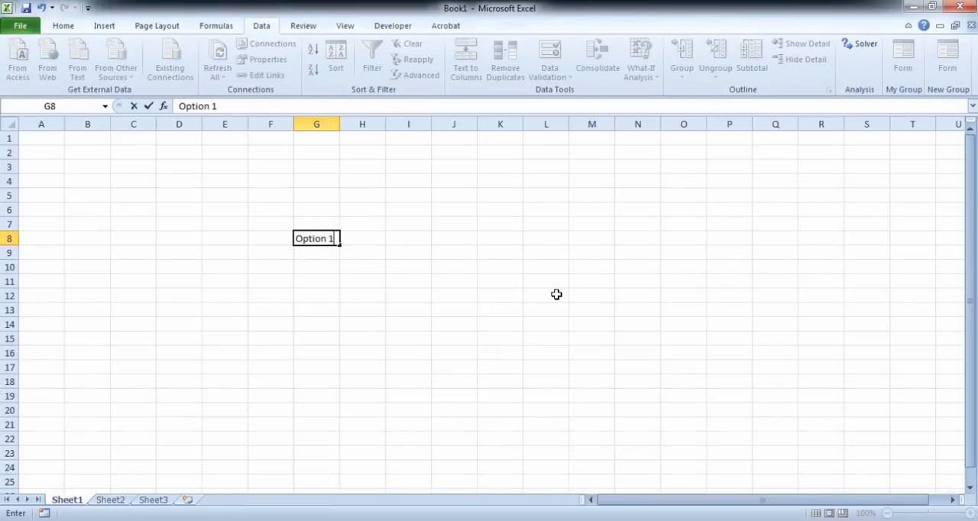
pyautogui.press('Return')
pyautogui.press('Up')
pyautogui.press('Right')
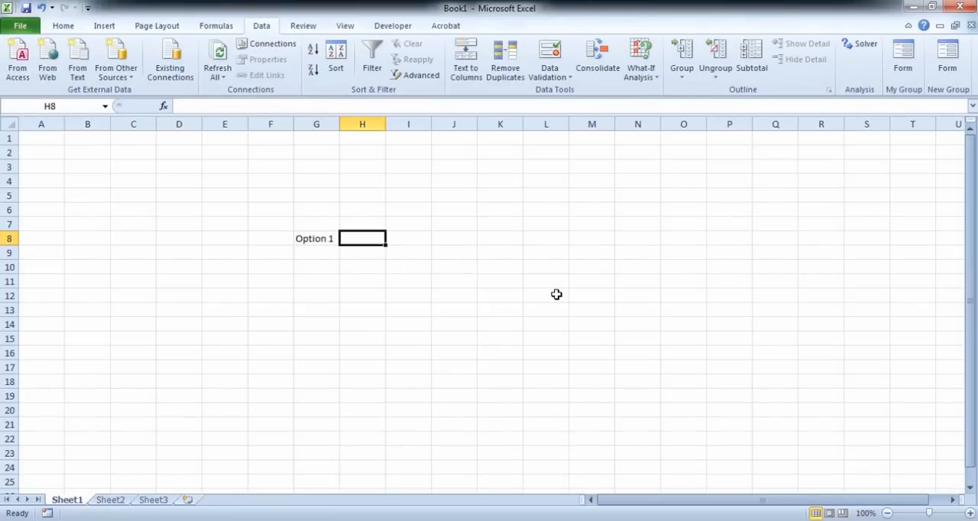
pyautogui.write('Option 2')
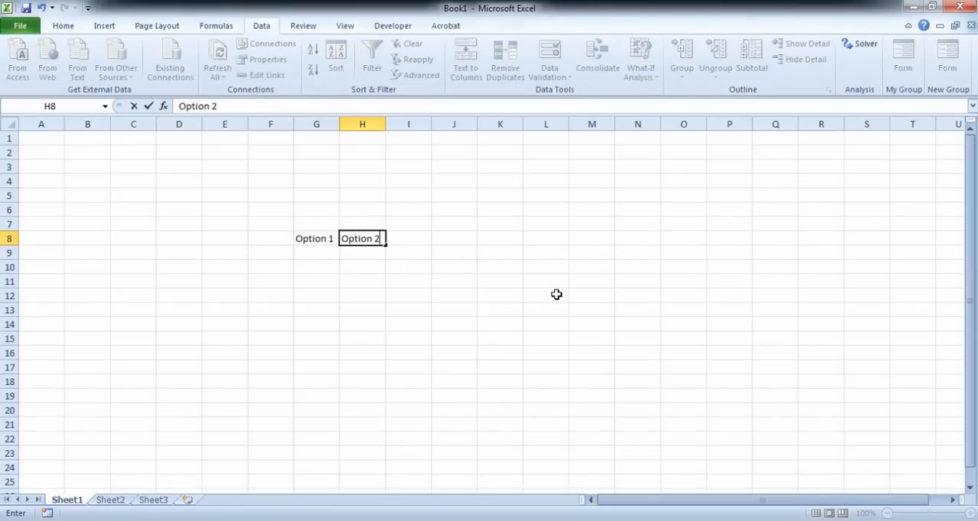
pyautogui.press('Return')
pyautogui.moveTo(322, 239); pyautogui.dragTo(662, 249)
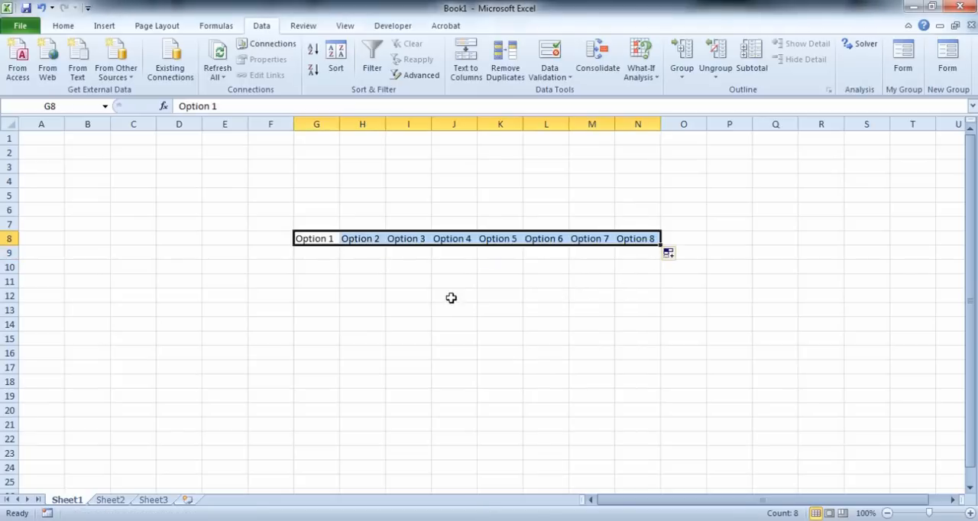
pyautogui.click(451, 298)
# Step: Auto-fit all column widths and center the contents of the whole sheet horizontally and vertically
pyautogui.click(9, 124)
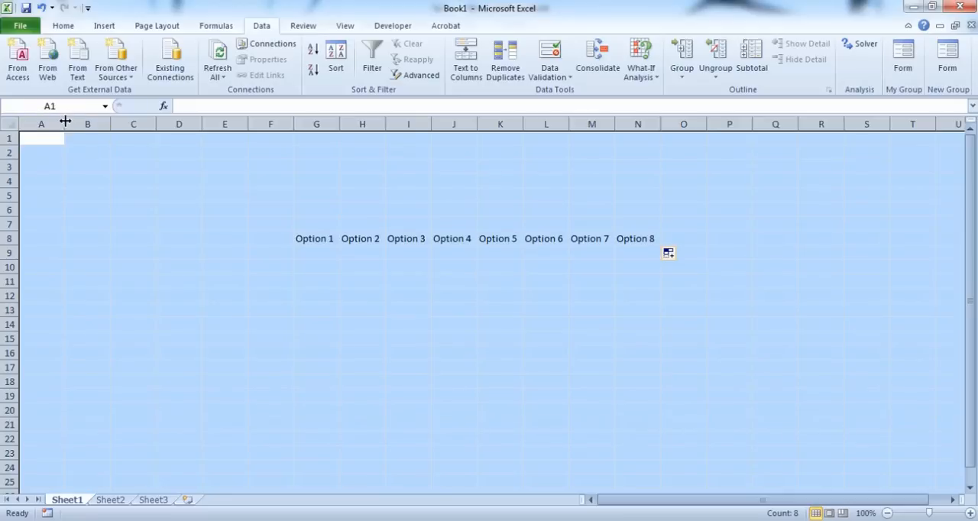
pyautogui.doubleClick(66, 123)
pyautogui.click(63, 26)
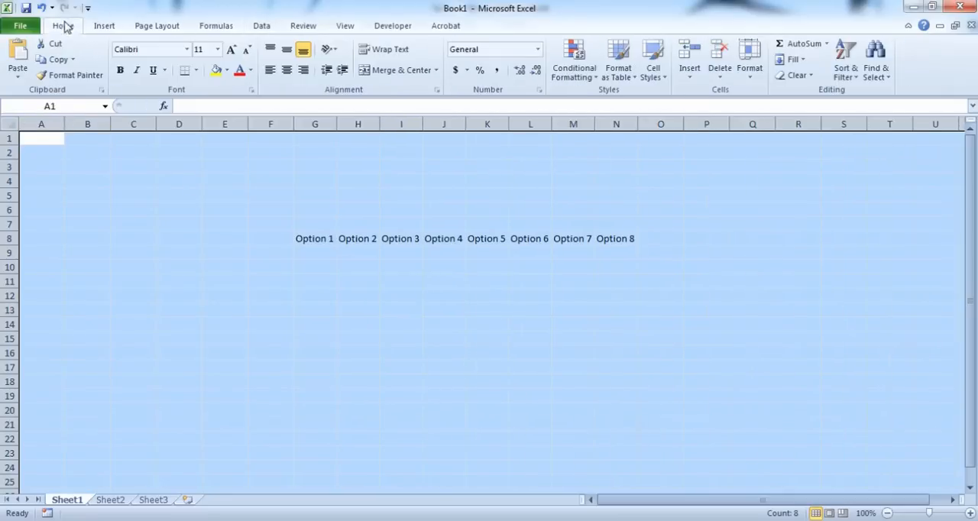
pyautogui.click(287, 69)
pyautogui.click(287, 49)
pyautogui.click(444, 352)
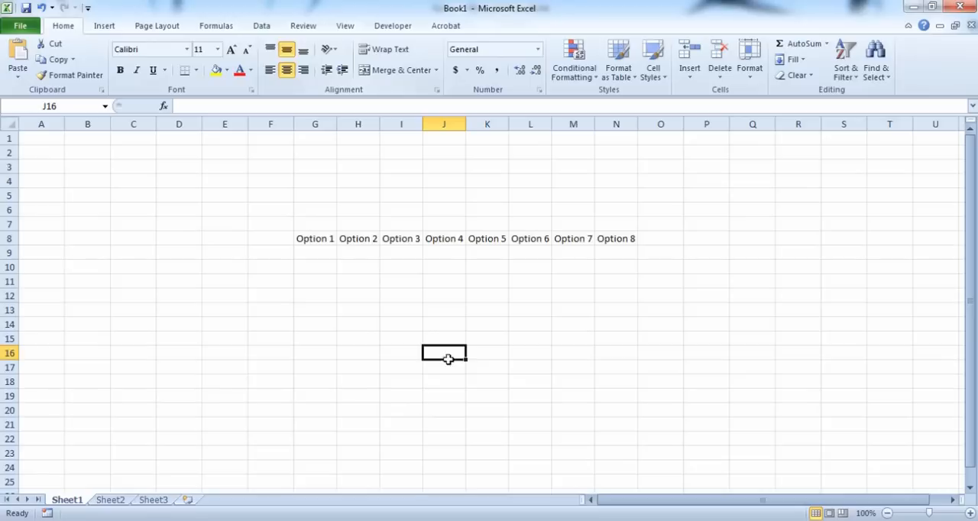
# Step: Label the row below the option headings as Qty in cell F9
pyautogui.click(270, 255)
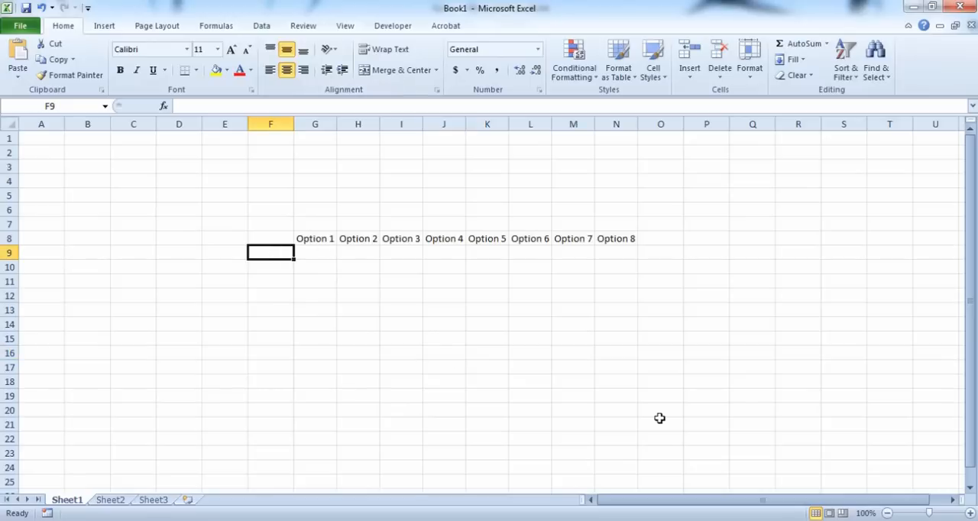
pyautogui.write('Qty')
pyautogui.press('Return')
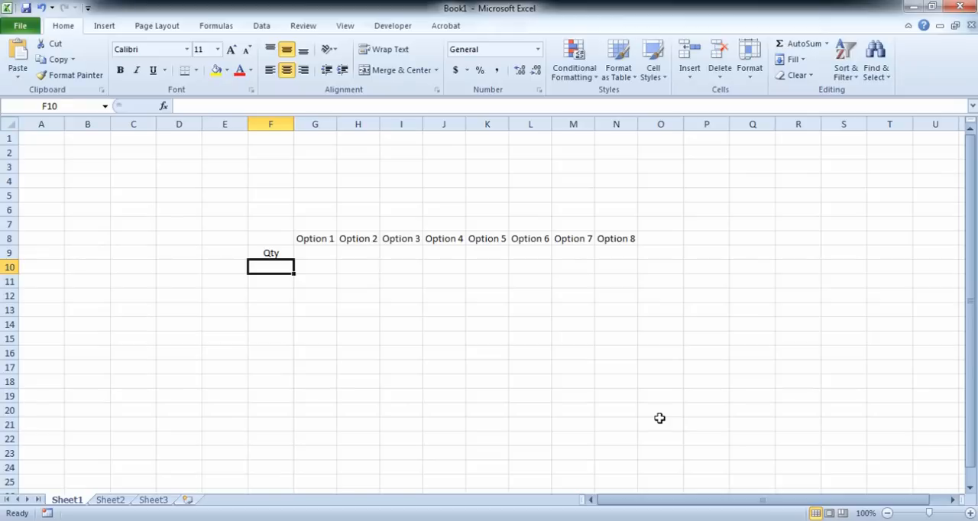
# Step: Enter a starting quantity of 0 for each of the eight options in G9:N9
pyautogui.press('Up')
pyautogui.press('Right')
pyautogui.press('0')
pyautogui.press('Tab')
pyautogui.press('0')
pyautogui.press('Tab')
pyautogui.press('0')
pyautogui.press('Tab')
pyautogui.press('0')
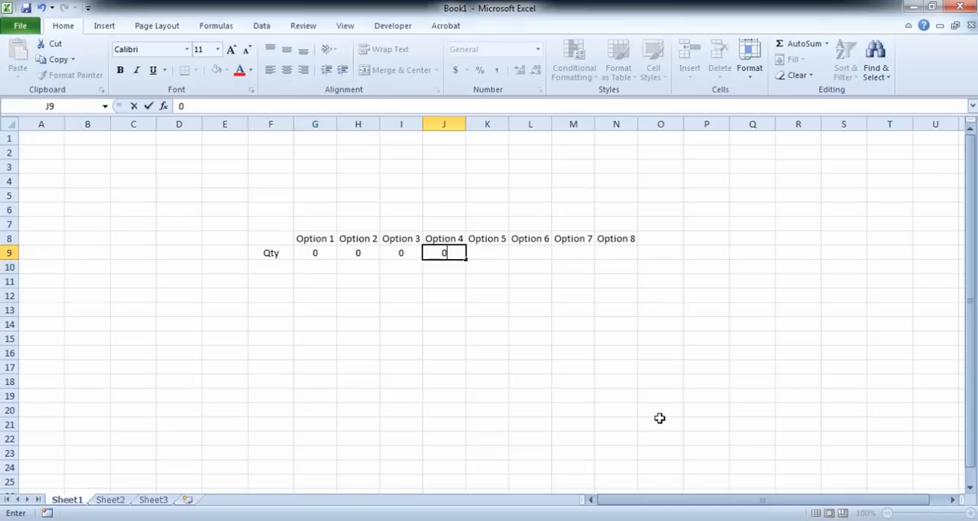
pyautogui.press('Tab')
pyautogui.press('0')
pyautogui.press('Tab')
pyautogui.press('0')
pyautogui.press('Tab')
pyautogui.write('0')
pyautogui.press('Tab')
pyautogui.write('0')
pyautogui.press('Tab')
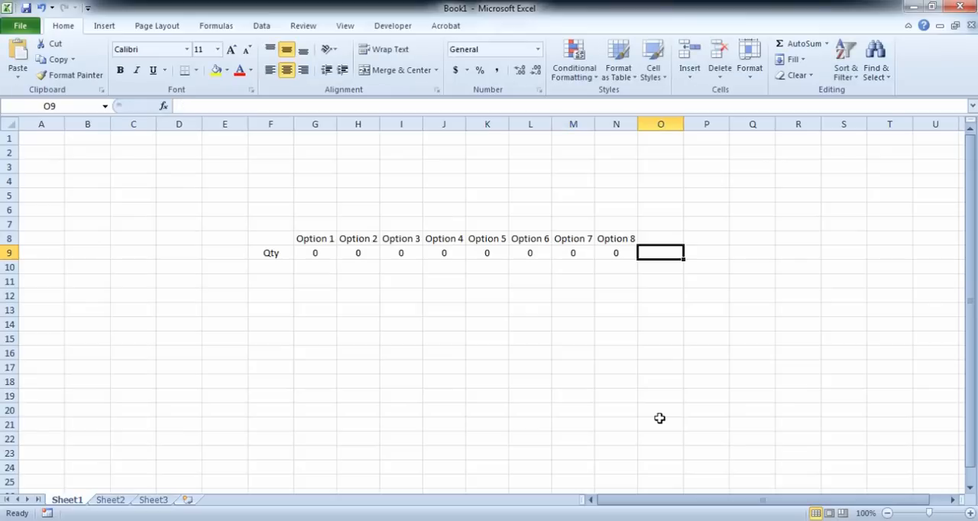
# Step: Label the row below Qty as Price in cell F10
pyautogui.press('Down')
pyautogui.press('Left')
pyautogui.press('Left')
pyautogui.press('Left')
pyautogui.press('Left')
pyautogui.press('Left')
pyautogui.press('Left')
pyautogui.press('Left')
pyautogui.press('Left')
pyautogui.press('Left')
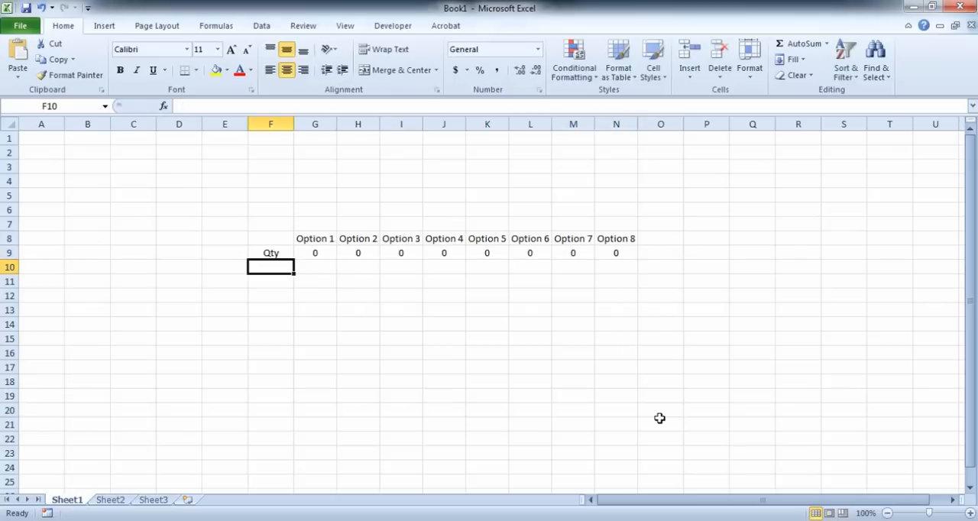
pyautogui.write('Pri')
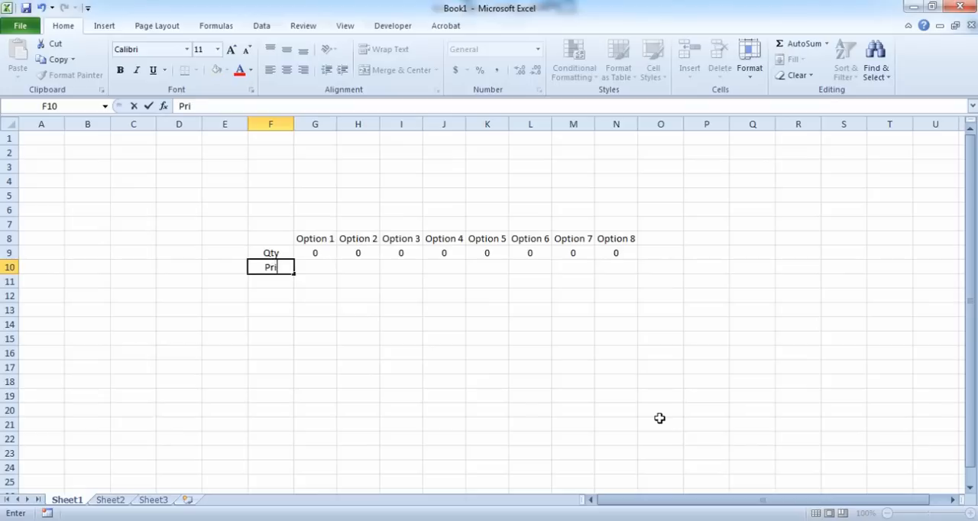
pyautogui.write('ce')
pyautogui.press('Return')
# Step: Look up the offer prices in the PowerPoint presentation and enter 360, 599, 750, 849, 1050, 1619 and 2650 for Options 1–7 in G10:M10
pyautogui.click(324, 258)
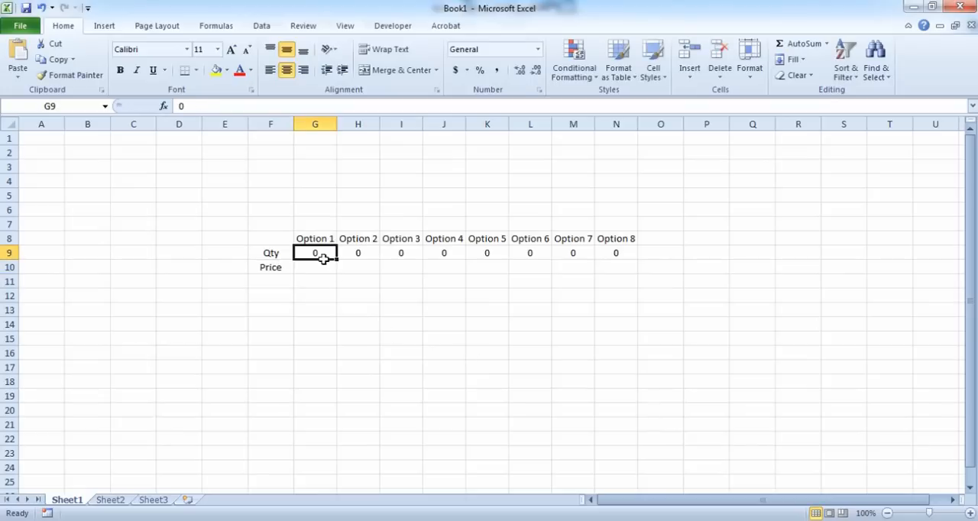
pyautogui.click(329, 268)
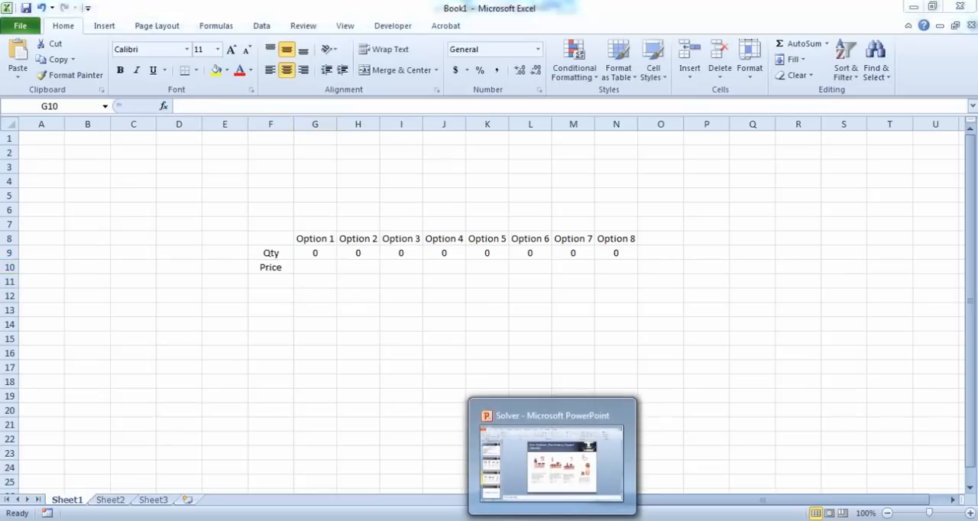
pyautogui.click(554, 470)
pyautogui.click(91, 296)
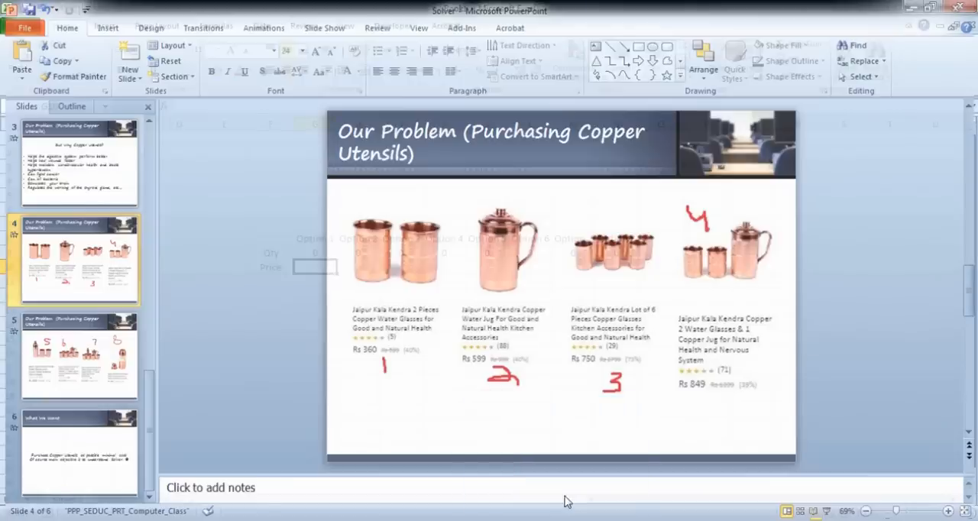
pyautogui.click(563, 501)
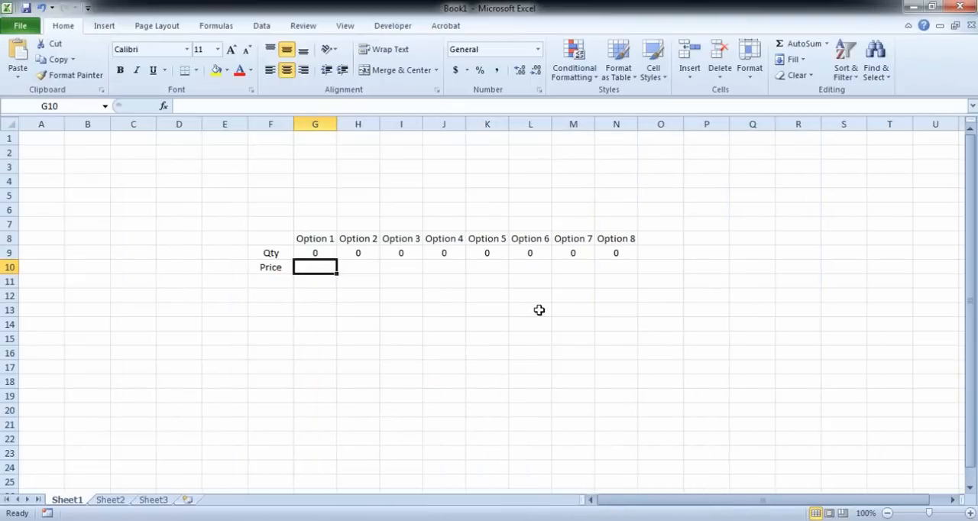
pyautogui.write('360')
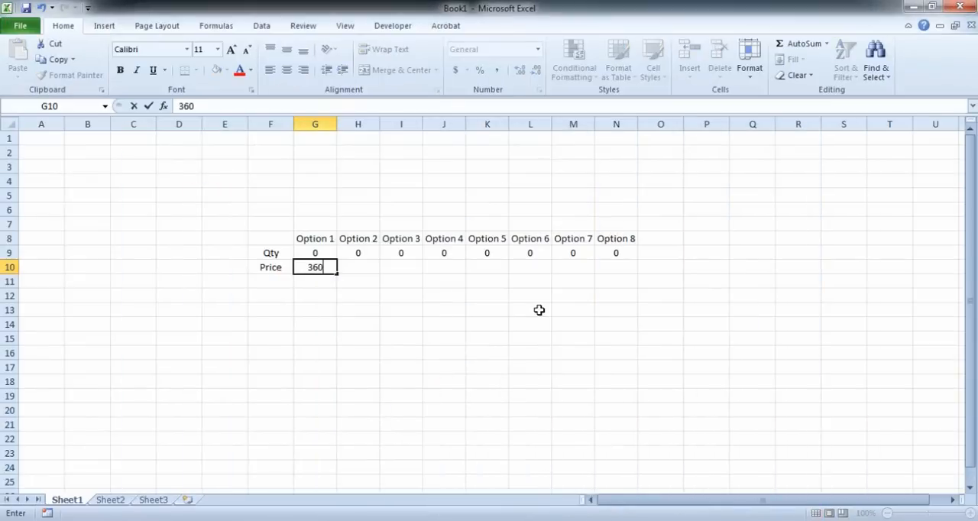
pyautogui.press('Tab')
pyautogui.write('599')
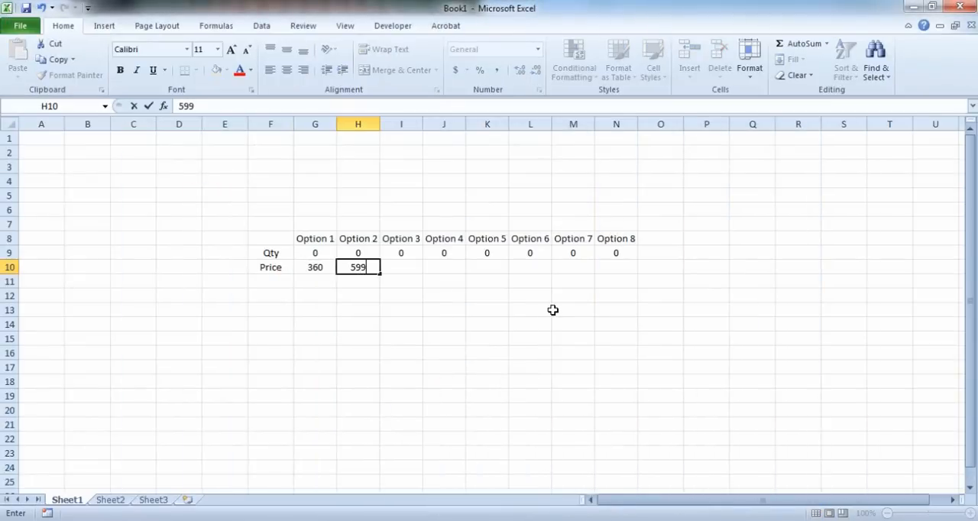
pyautogui.press('Tab')
pyautogui.write('750\t849\t1050\t1619\t2650')
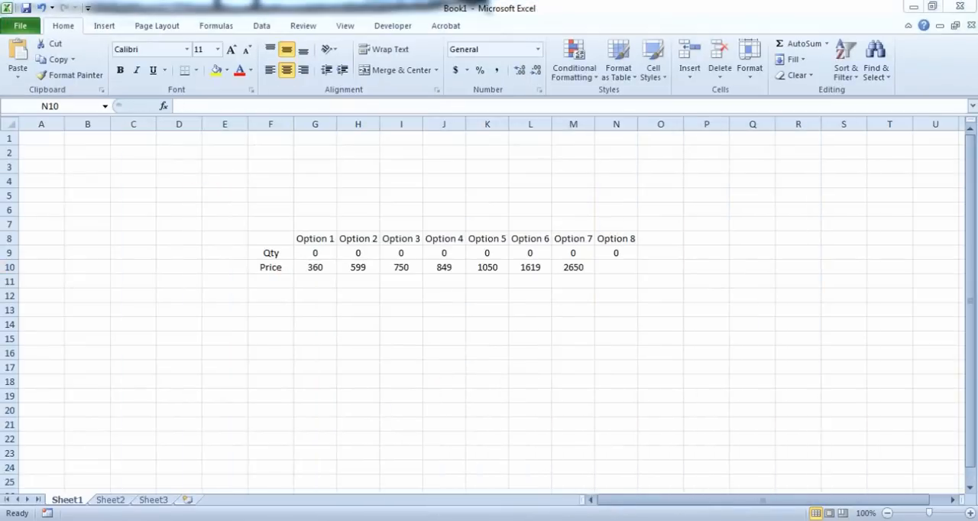
# Step: Check the last offer's price in the PowerPoint presentation and enter 760 for Option 8 in cell N10 of the Excel sheet
pyautogui.click(558, 497)
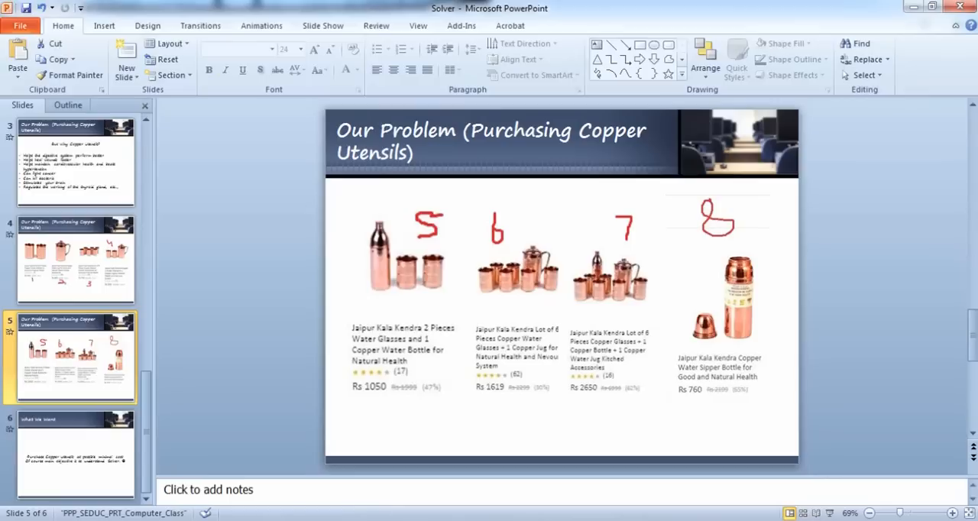
pyautogui.hotkey('alt', 'Tab')
pyautogui.write('760')
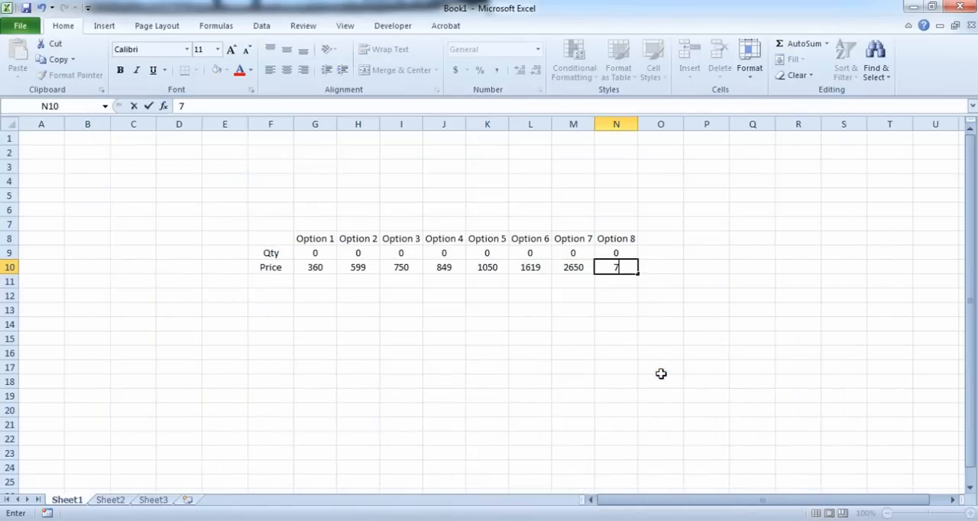
pyautogui.press('Tab')
pyautogui.press('Tab')
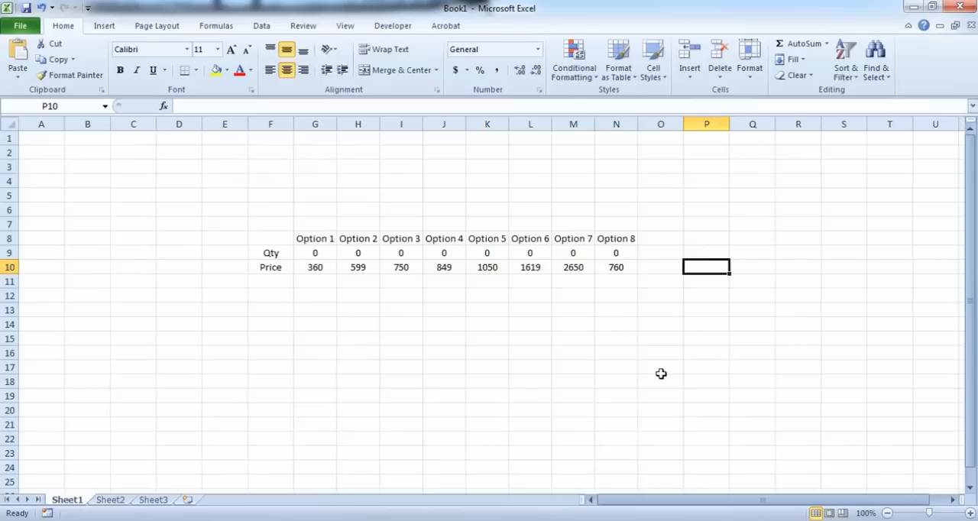
# Step: Add the heading Cost in cell Q8
pyautogui.press('Up')
pyautogui.press('Right')
pyautogui.press('Up')
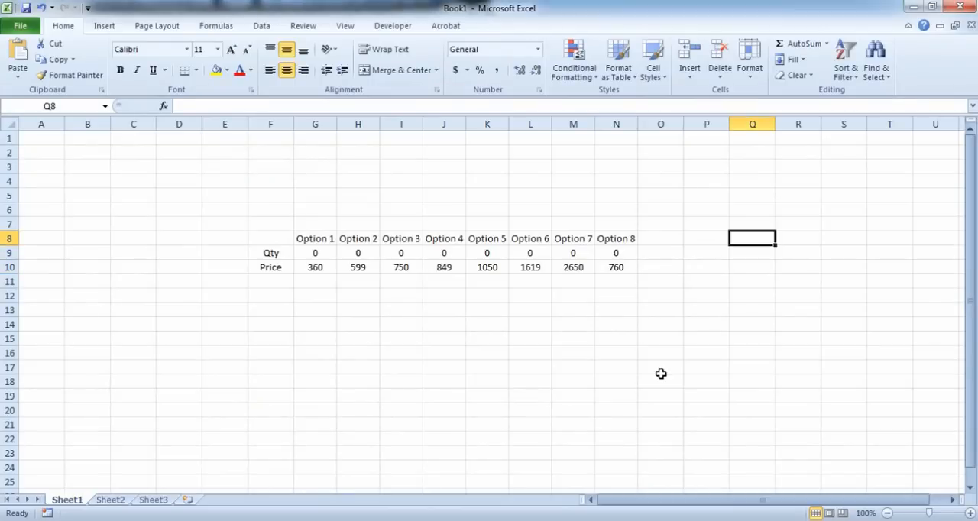
pyautogui.write('Cost')
pyautogui.press('Return')
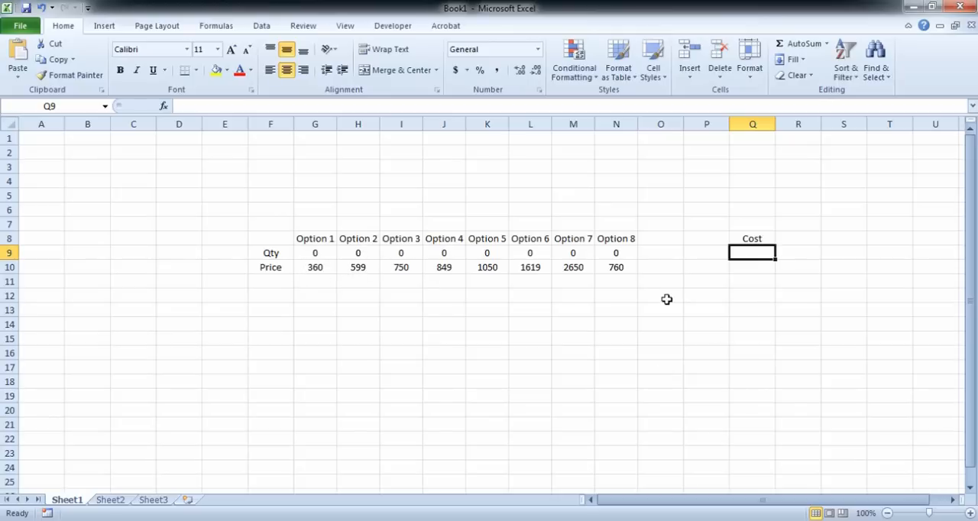
# Step: Begin the cost formula in Q9 with Option 1's quantity times its price, =(G9*G10)
pyautogui.write('=')
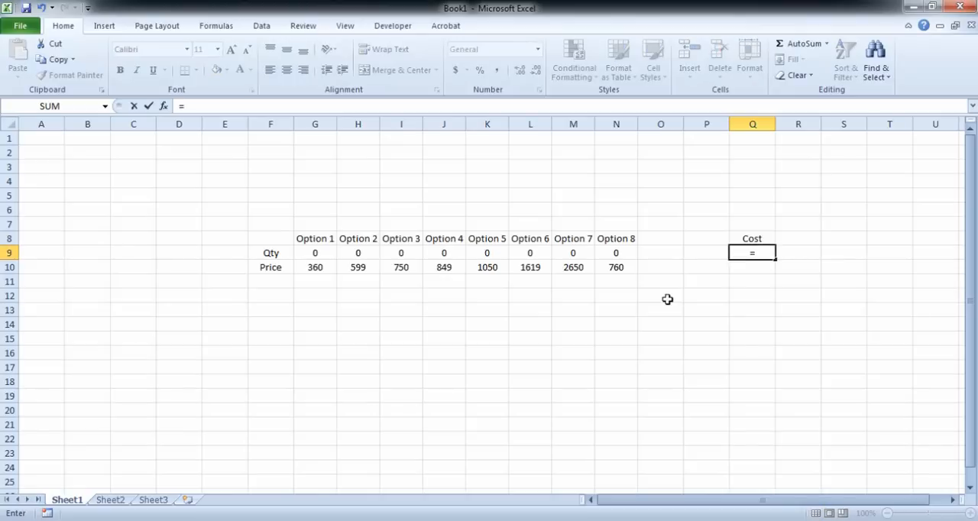
pyautogui.write('(')
pyautogui.press('Left')
pyautogui.press('Left')
pyautogui.press('Left')
pyautogui.press('Left')
pyautogui.press('Left')
pyautogui.press('Left')
pyautogui.press('Left')
pyautogui.press('Left')
pyautogui.press('Left')
pyautogui.press('Left')
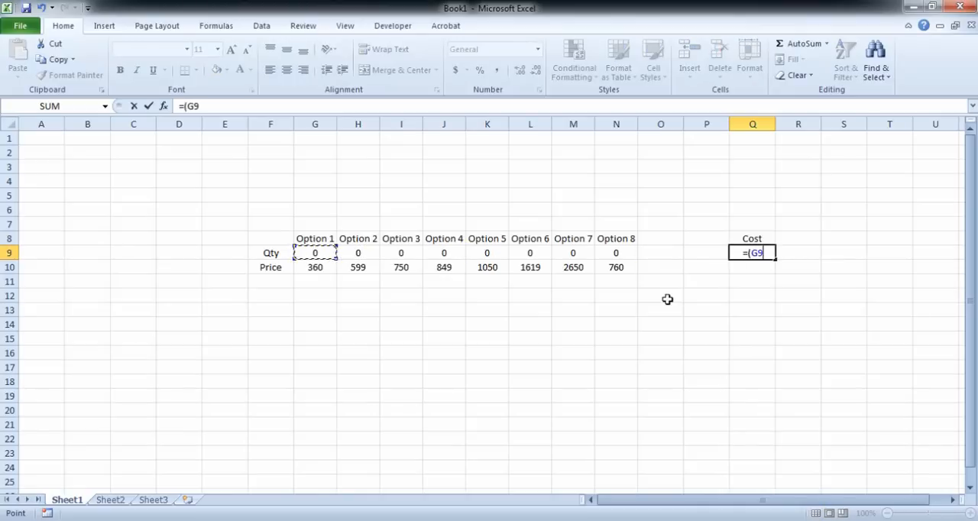
pyautogui.write('*')
pyautogui.press('Left')
pyautogui.press('Left')
pyautogui.press('Left')
pyautogui.press('Left')
pyautogui.press('Left')
pyautogui.press('Left')
pyautogui.press('Left')
pyautogui.press('Left')
pyautogui.press('Left')
pyautogui.press('Left')
pyautogui.press('Down')
pyautogui.write(')')
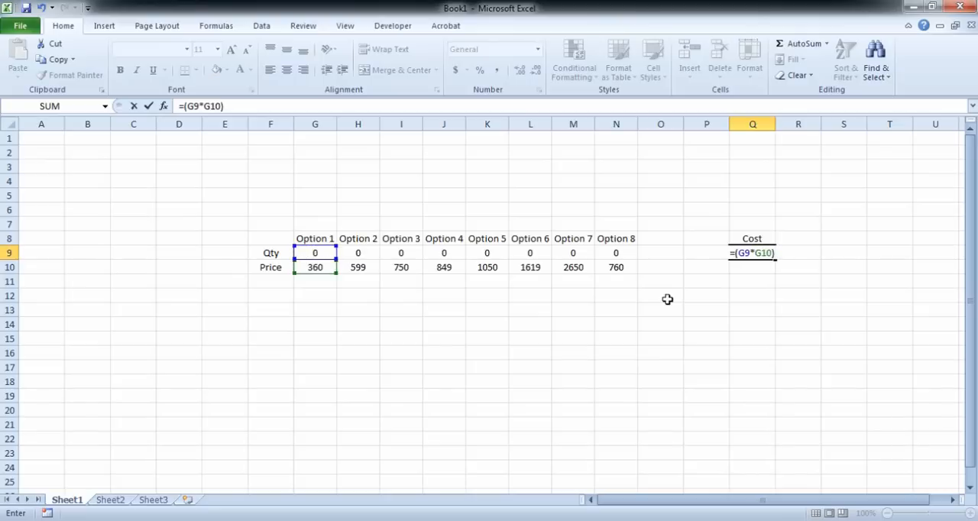
pyautogui.write('+(')
# Step: Extend the Q9 cost formula with Option 2's quantity times its price, +(H9*H10)
pyautogui.press('Left')
pyautogui.press('Left')
pyautogui.press('Left')
pyautogui.press('Left')
pyautogui.press('Left')
pyautogui.press('Left')
pyautogui.press('Left')
pyautogui.press('Left')
pyautogui.press('Left')
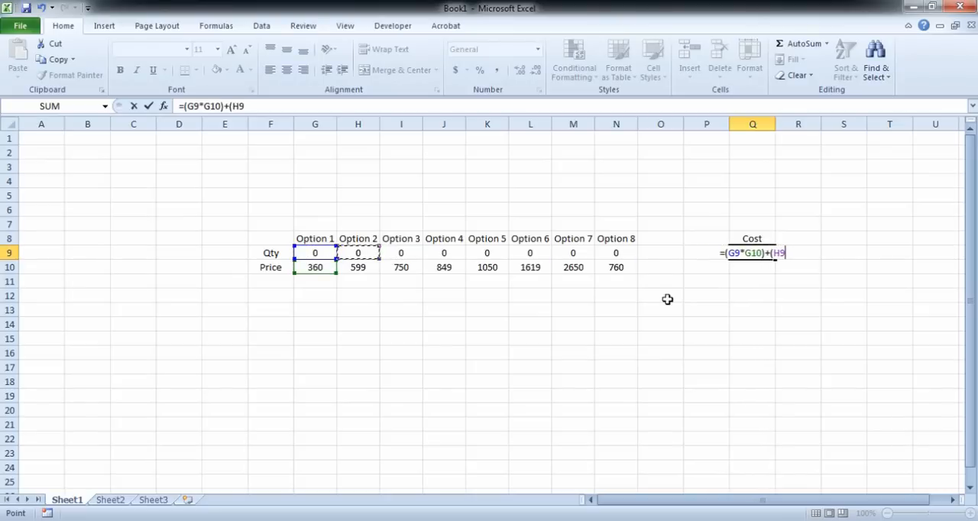
pyautogui.write('*')
pyautogui.press('Left')
pyautogui.press('Left')
pyautogui.press('Left')
pyautogui.press('Left')
pyautogui.press('Left')
pyautogui.press('Left')
pyautogui.press('Left')
pyautogui.press('Left')
pyautogui.press('Left')
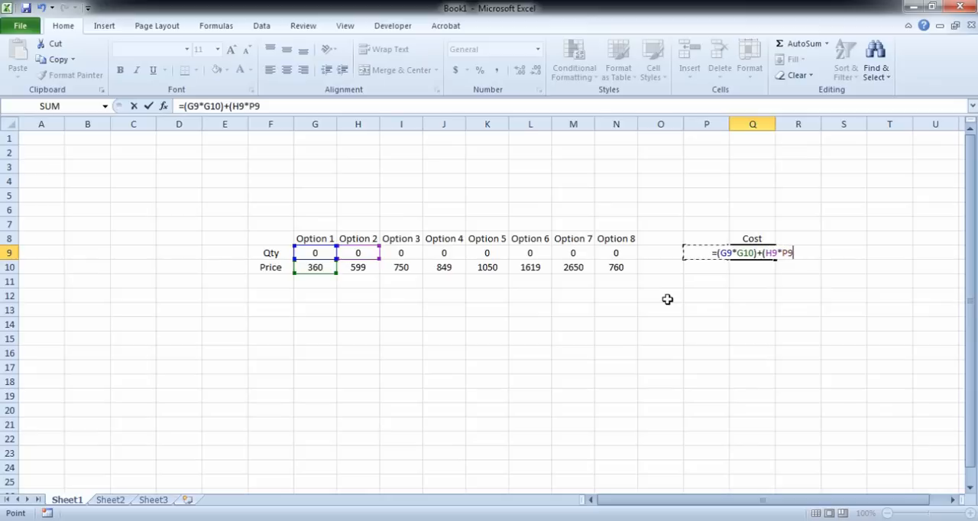
pyautogui.press('Down')
pyautogui.write(')')
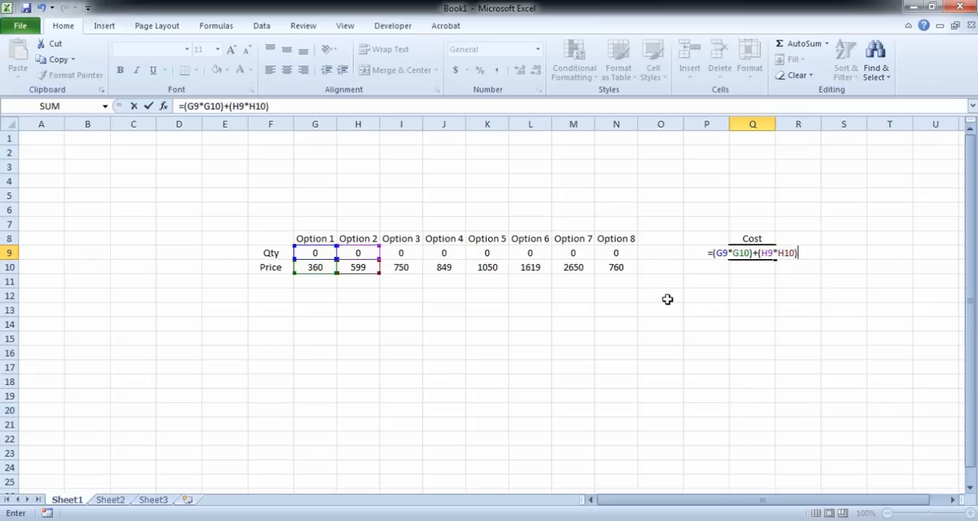
pyautogui.write('+')
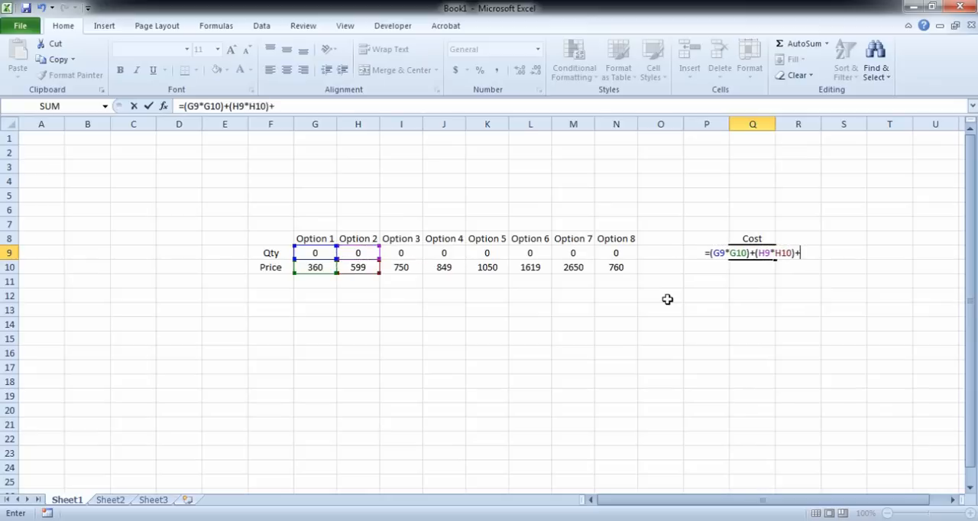
pyautogui.write('(')
# Step: Complete the Q9 cost formula by adding the quantity times price terms for Options 3 to 8, from (I9*I10) through (N9*N10)
pyautogui.write('i9*i10)+(j9*j10)+(k9*k10)+(l9*l10)+(m9*m10)')
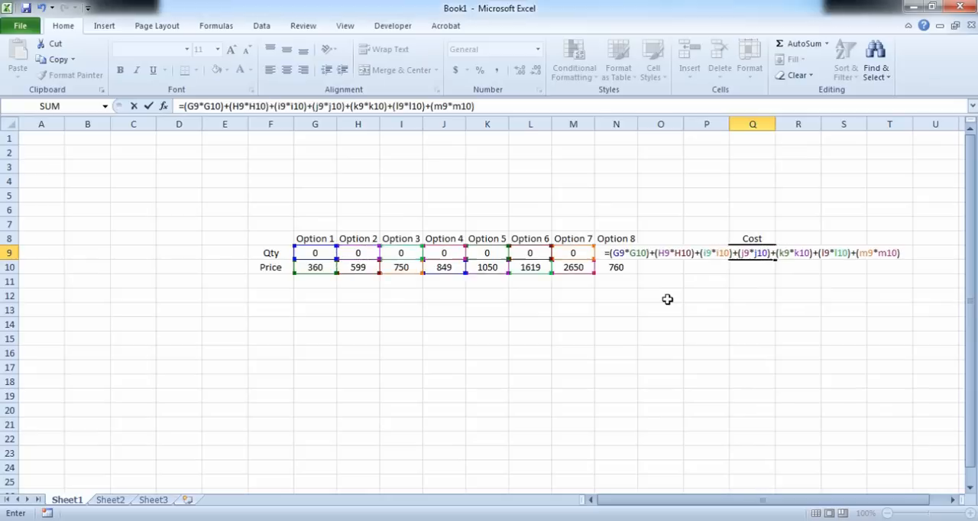
pyautogui.write('+')
pyautogui.write('(')
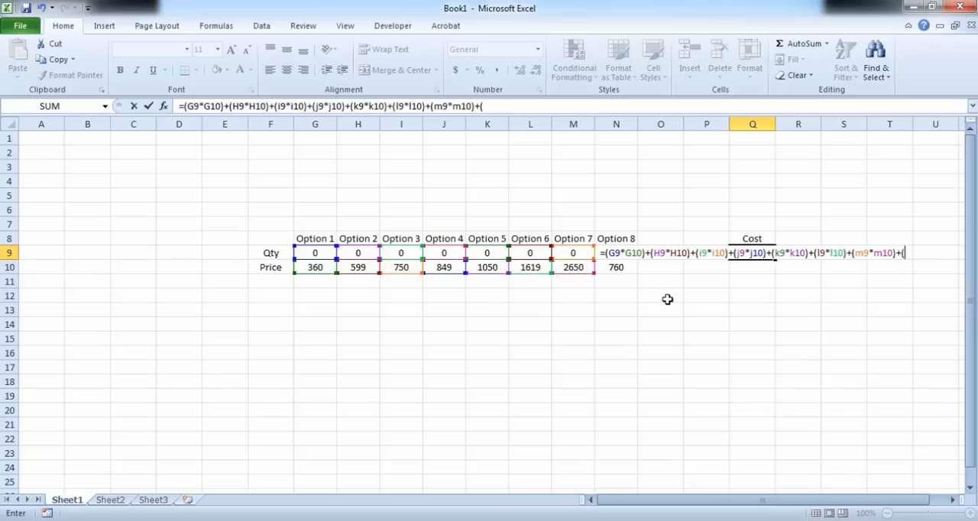
pyautogui.write('n9*')
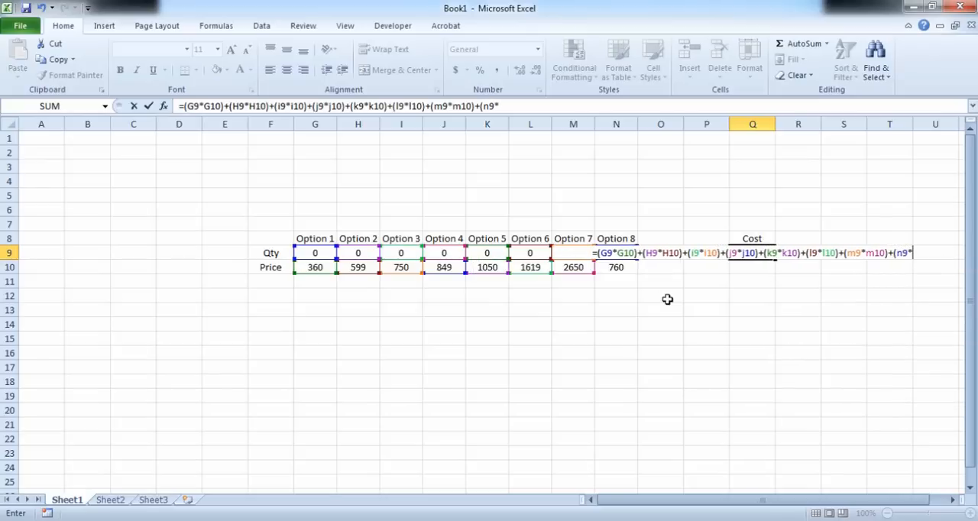
pyautogui.write('n10')
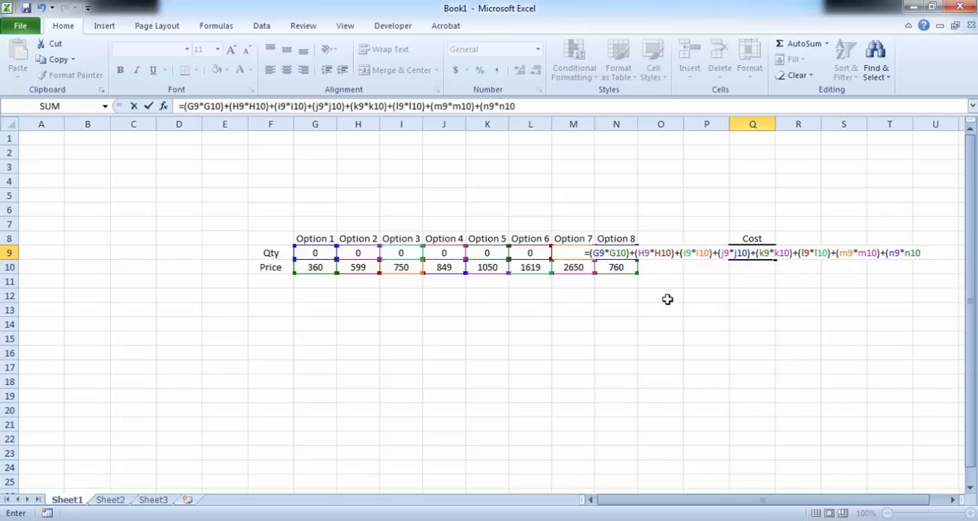
pyautogui.write(')')
pyautogui.press('Return')
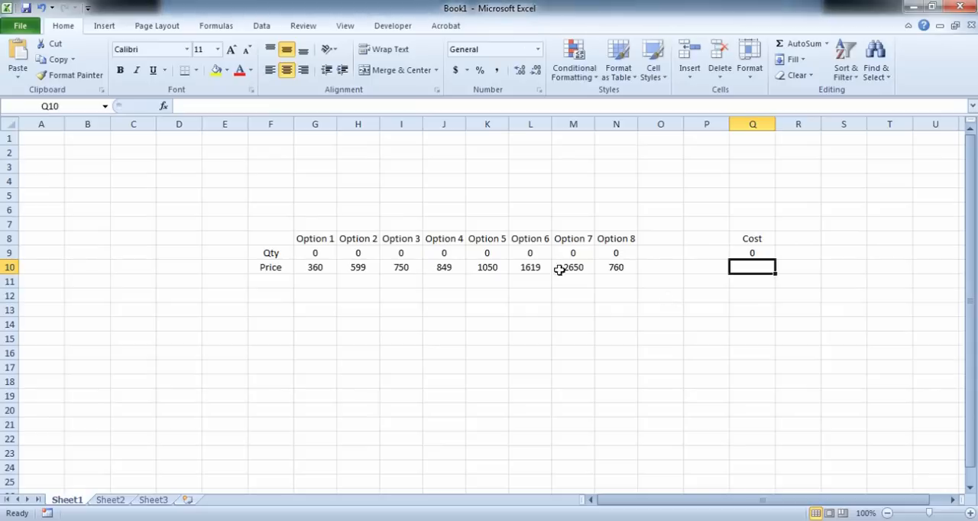
# Step: Test the cost formula with quantities 1 and 2 for Option 1 in G9, plus quantity 1 for Option 3 in I9
pyautogui.click(316, 252)
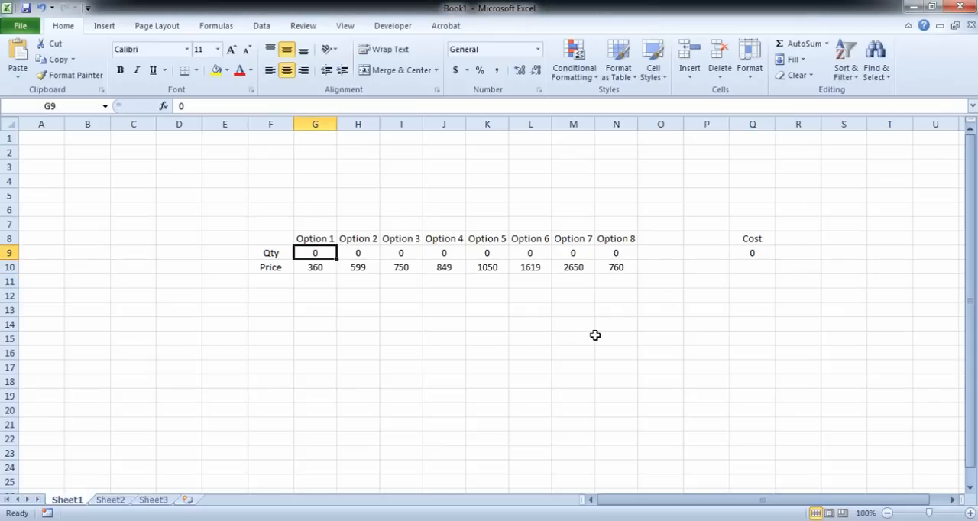
pyautogui.write('1')
pyautogui.press('Return')
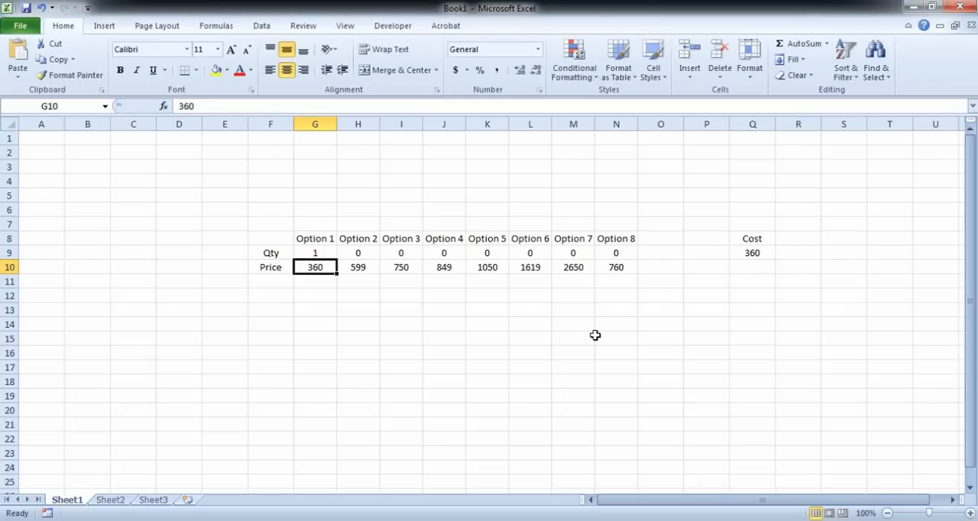
pyautogui.press('Up')
pyautogui.write('2')
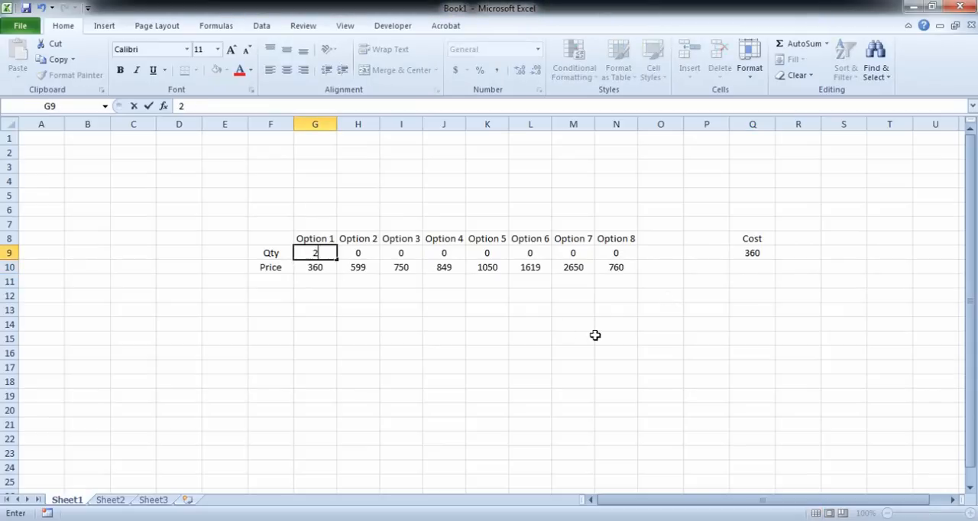
pyautogui.press('Return')
pyautogui.press('Up')
pyautogui.press('Right')
pyautogui.press('Right')
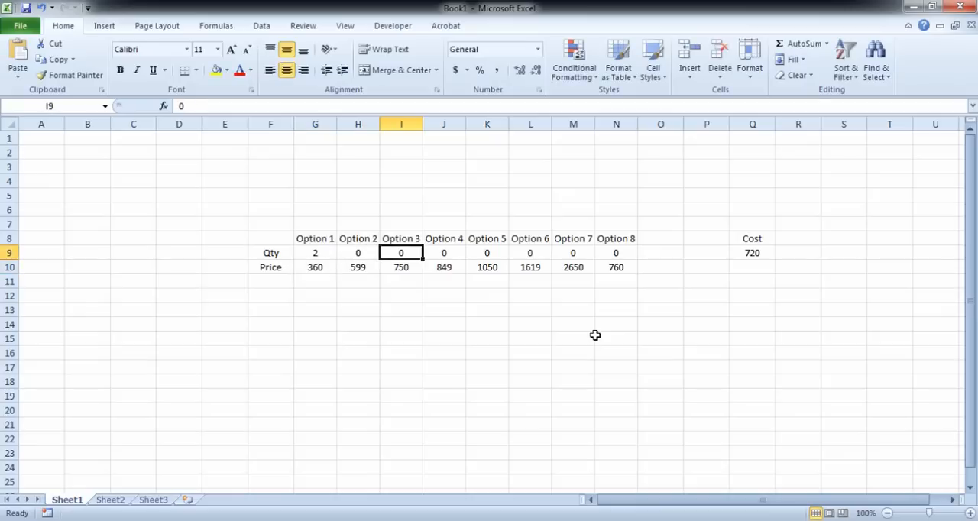
pyautogui.write('1')
pyautogui.press('Return')
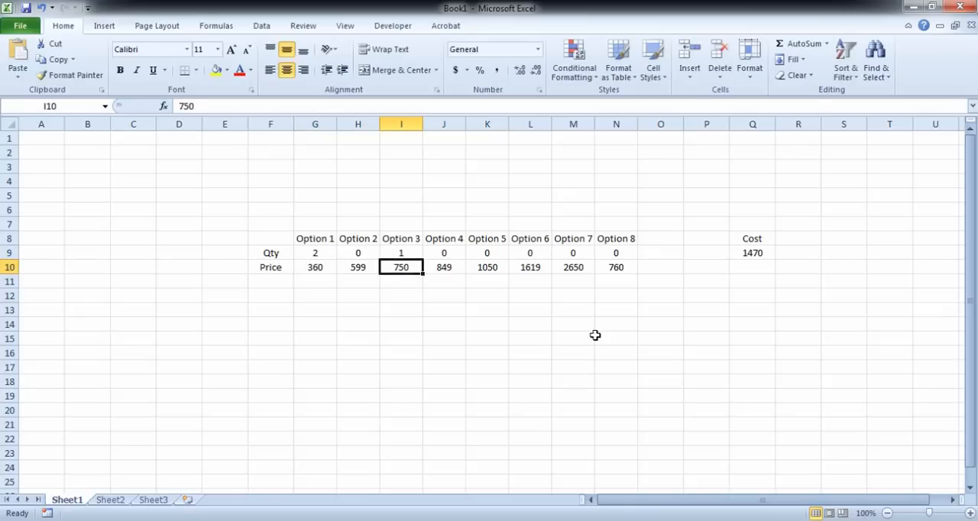
# Step: Reset the quantities of Option 3 and Option 1 to 0
pyautogui.press('Up')
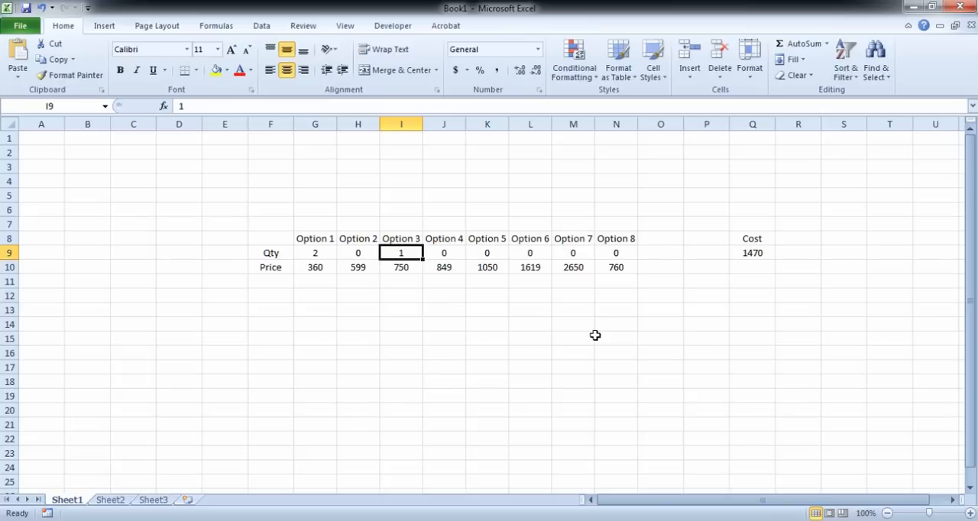
pyautogui.write('0')
pyautogui.press('Left')
pyautogui.press('Left')
pyautogui.write('0')
pyautogui.press('Return')
# Step: Examine the complete cost formula in Q9 and the cells it references without changing it
pyautogui.press('Right')
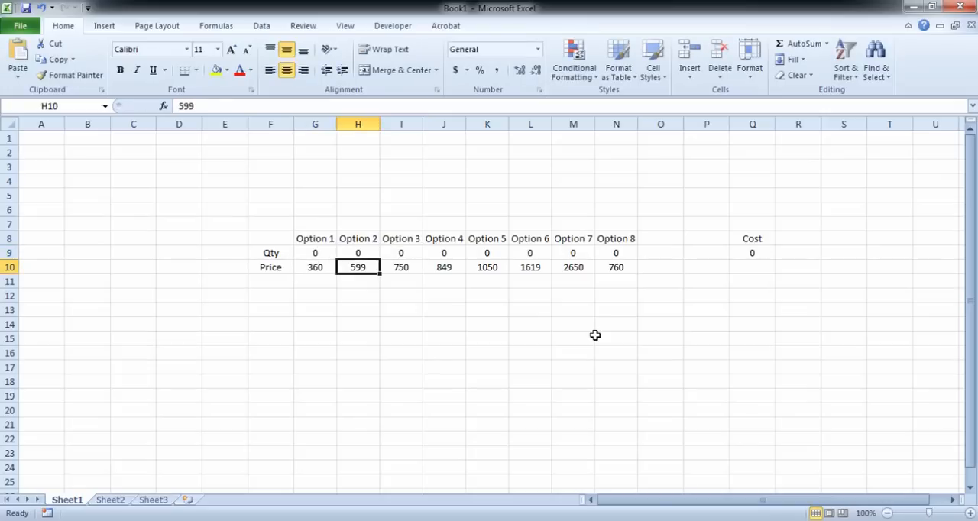
pyautogui.press('Right')
pyautogui.press('Right')
pyautogui.press('Right')
pyautogui.press('Right')
pyautogui.press('Right')
pyautogui.press('Right')
pyautogui.press('Right')
pyautogui.press('Right')
pyautogui.press('Right')
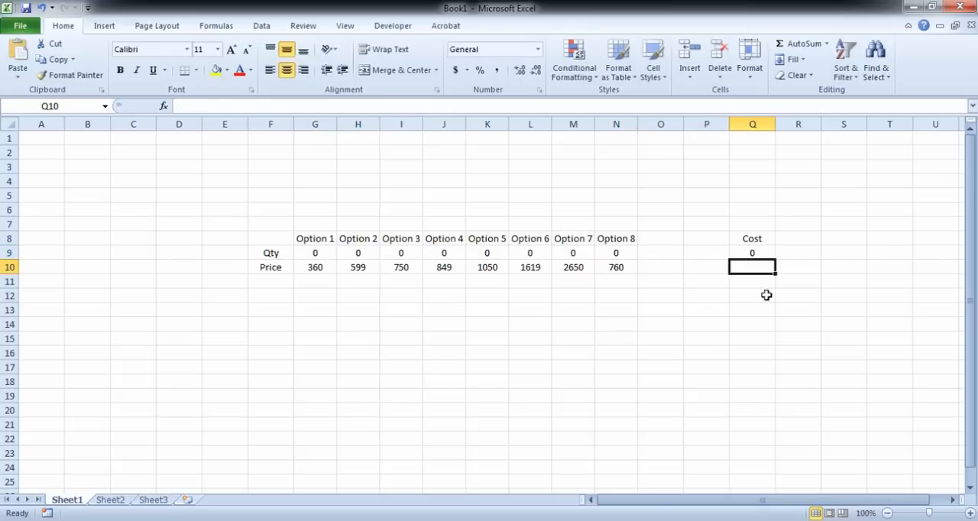
pyautogui.click(753, 251)
pyautogui.doubleClick(753, 251)
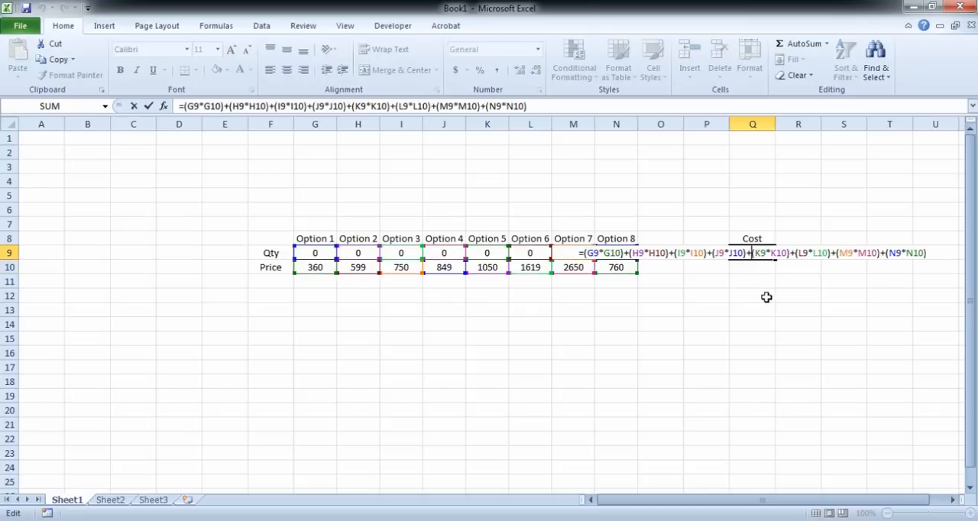
pyautogui.press('Escape')
# Step: Enter the alternative cost formula =SUMPRODUCT(G9:N9,G10:N10) in Q10
pyautogui.click(756, 264)
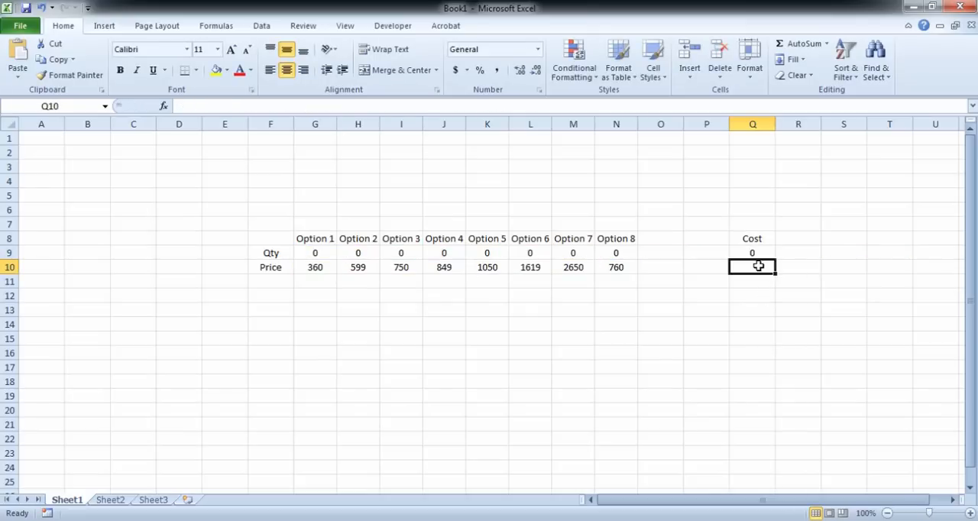
pyautogui.write('=sump')
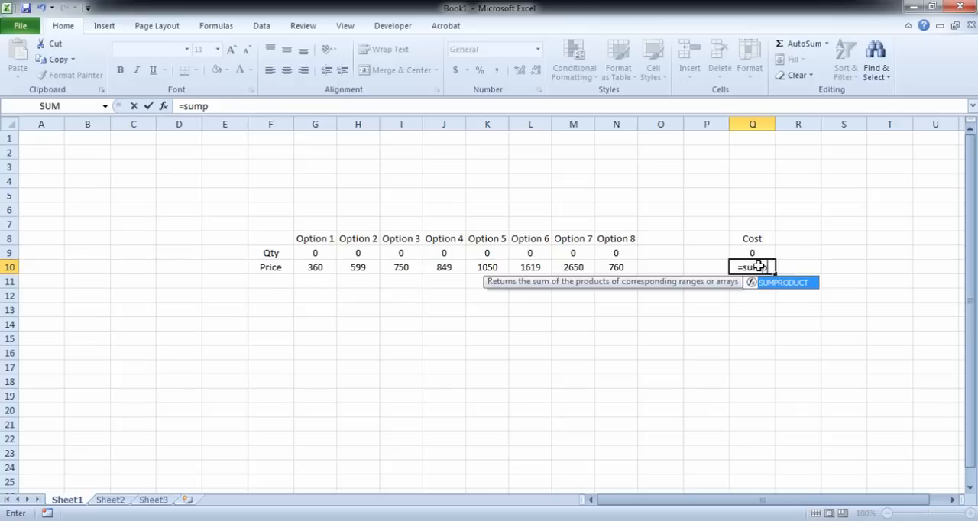
pyautogui.press('Tab')
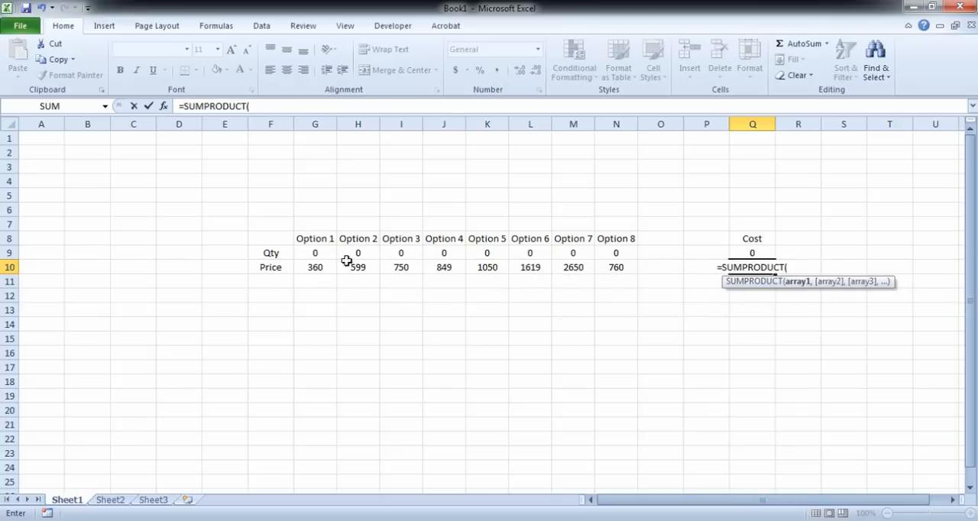
pyautogui.moveTo(320, 255); pyautogui.dragTo(615, 256)
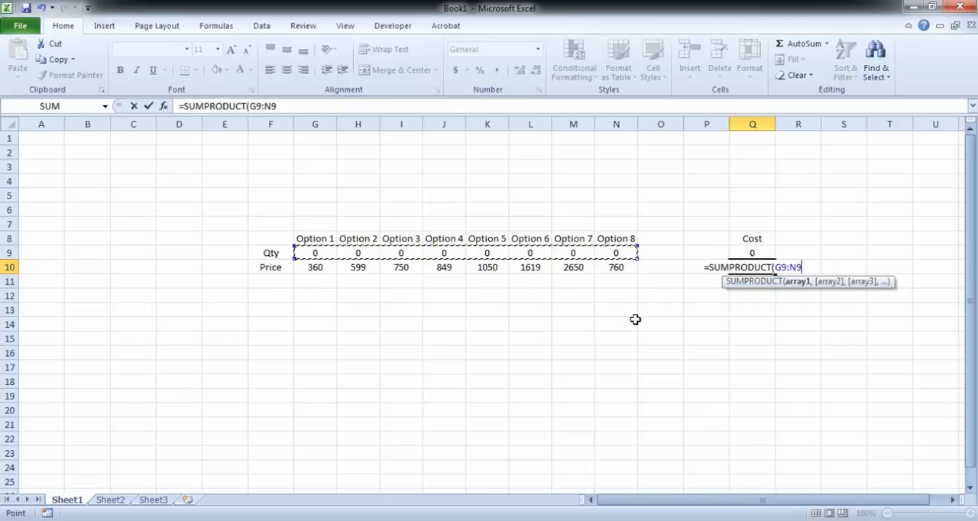
pyautogui.write(',')
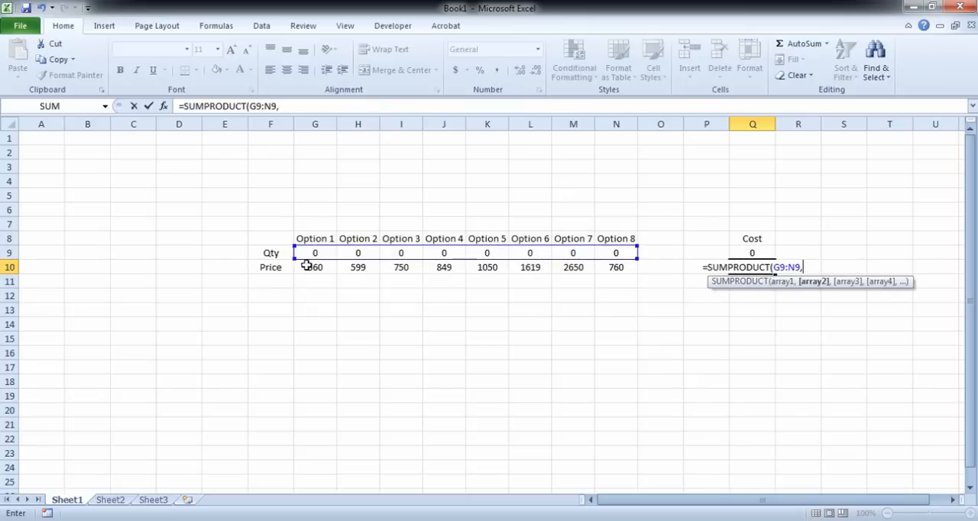
pyautogui.moveTo(306, 266); pyautogui.dragTo(616, 268)
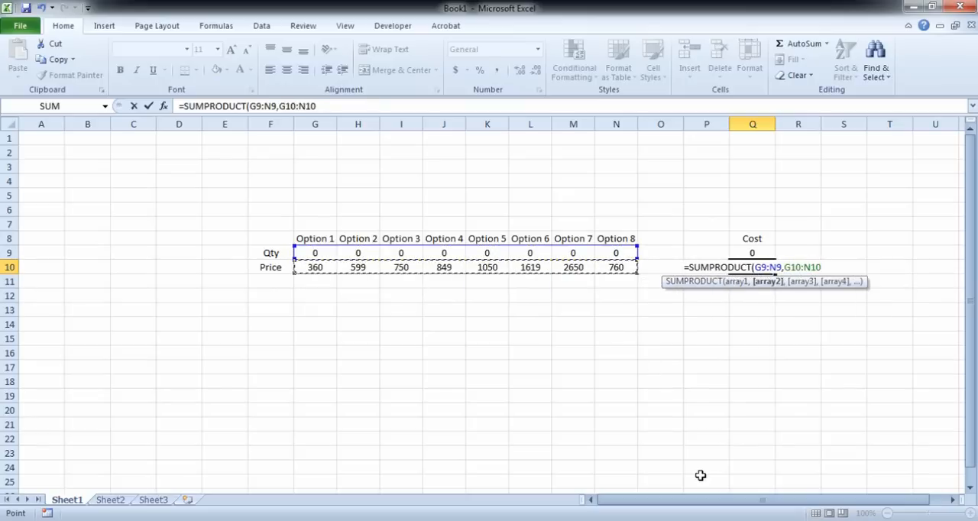
pyautogui.write(')')
pyautogui.press('Return')
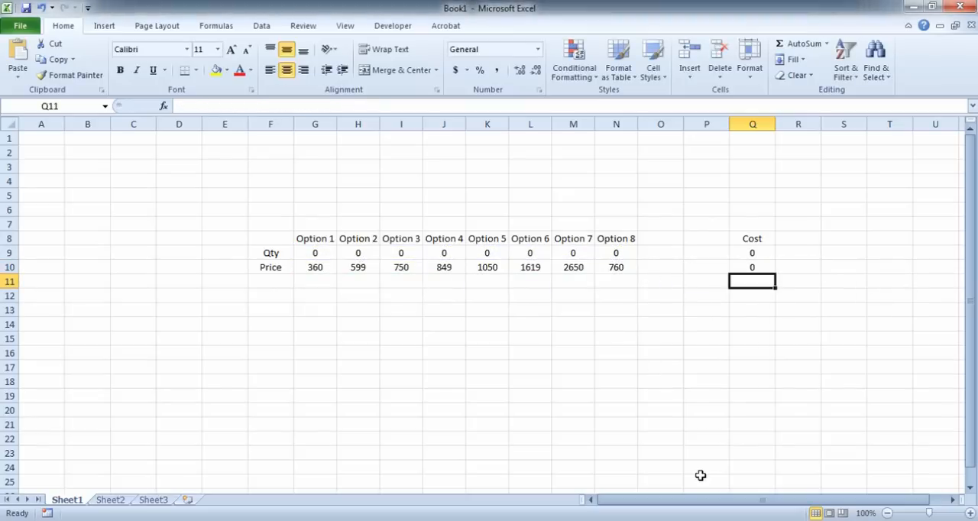
# Step: Compare both cost formulas using test quantities of 2 for Option 1, 1 for Option 3 and 1 for Option 4
pyautogui.press('Up')
pyautogui.press('Up')
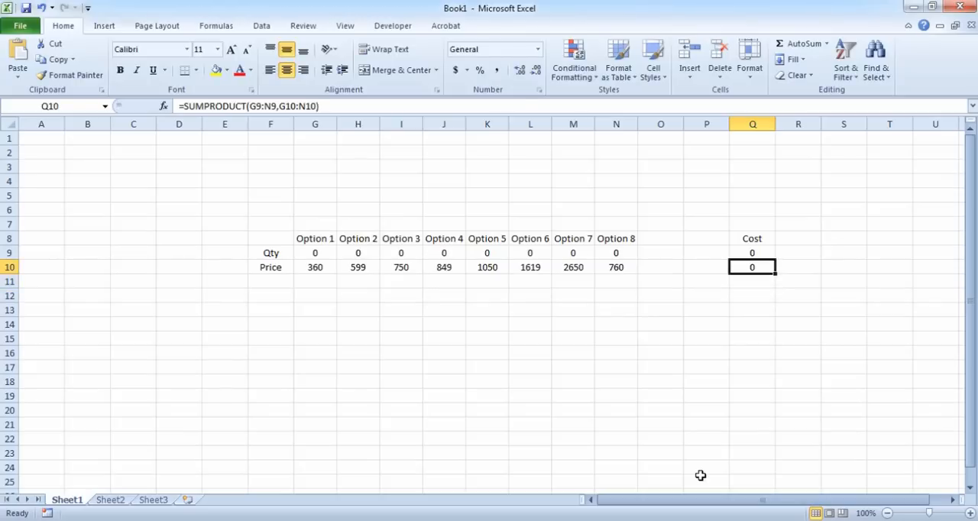
pyautogui.press('Left')
pyautogui.press('Left')
pyautogui.press('Left')
pyautogui.press('Left')
pyautogui.press('Left')
pyautogui.press('Left')
pyautogui.press('Left')
pyautogui.press('Left')
pyautogui.press('Left')
pyautogui.press('Left')
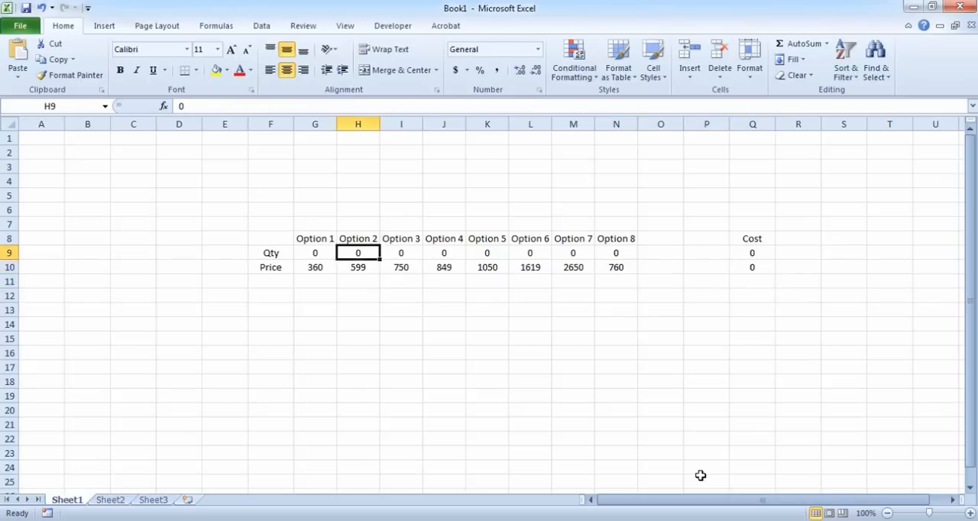
pyautogui.write('1')
pyautogui.press('Right')
pyautogui.press('Left')
pyautogui.write('2')
pyautogui.press('Right')
pyautogui.press('Right')
pyautogui.write('1')
pyautogui.press('Right')
pyautogui.write('1')
pyautogui.press('Right')
# Step: Set all the test quantities in row 9 back to 0
pyautogui.press('Left')
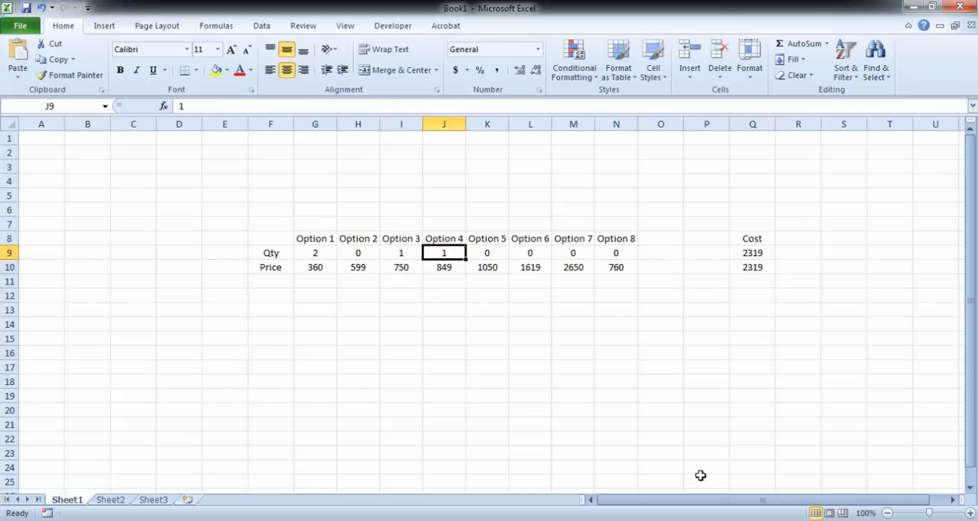
pyautogui.write('0')
pyautogui.press('Left')
pyautogui.write('0')
pyautogui.press('Left')
pyautogui.write('0')
pyautogui.press('Left')
pyautogui.write('0')
pyautogui.press('Return')
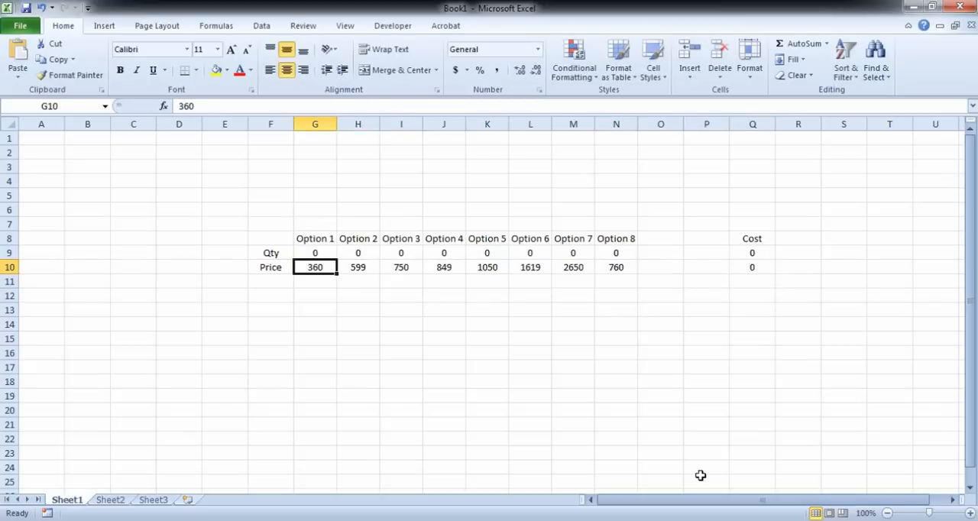
# Step: Delete the SUMPRODUCT formula from Q10 and highlight the cost cell Q9 with a yellow fill
pyautogui.click(753, 266)
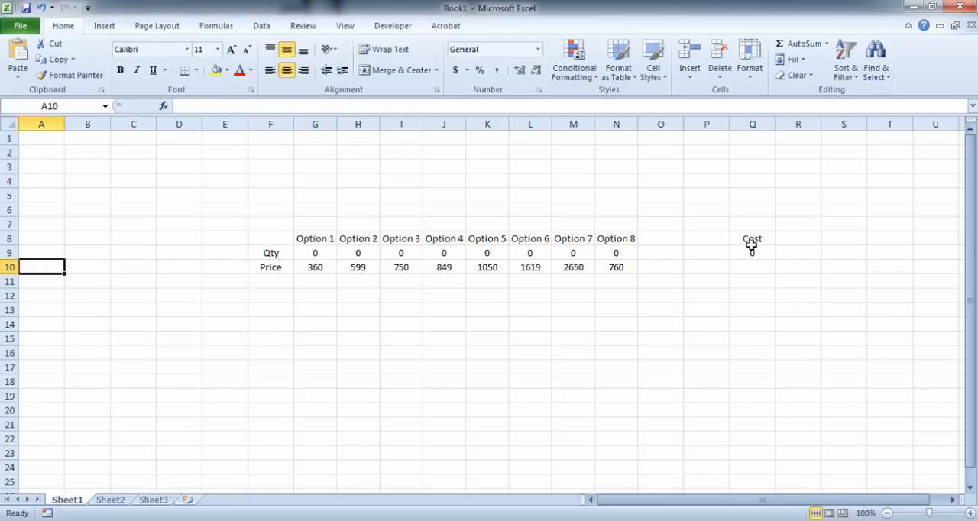
pyautogui.doubleClick(752, 252)
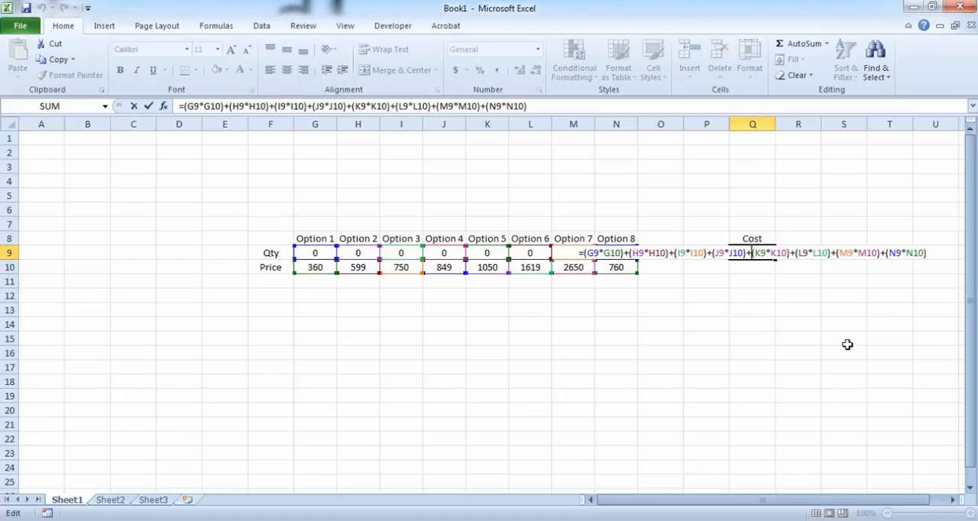
pyautogui.press('Escape')
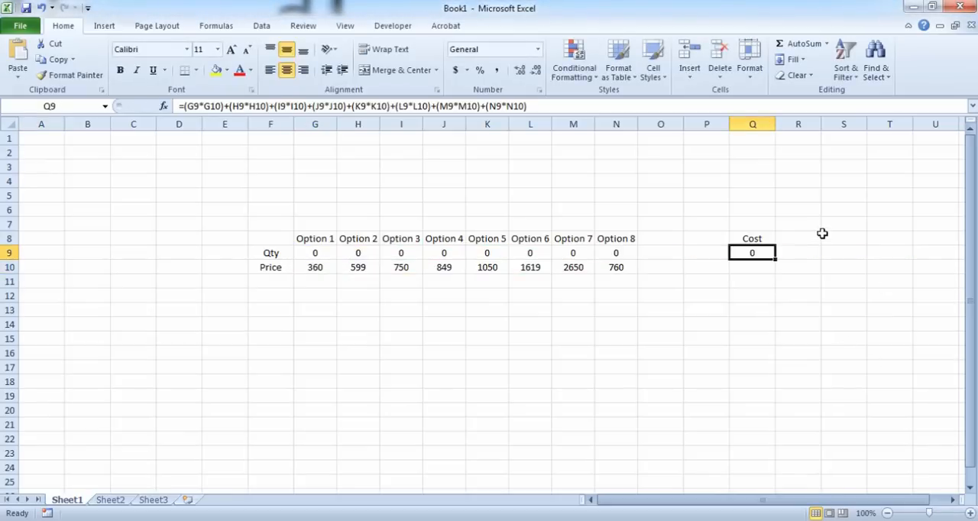
pyautogui.click(217, 71)
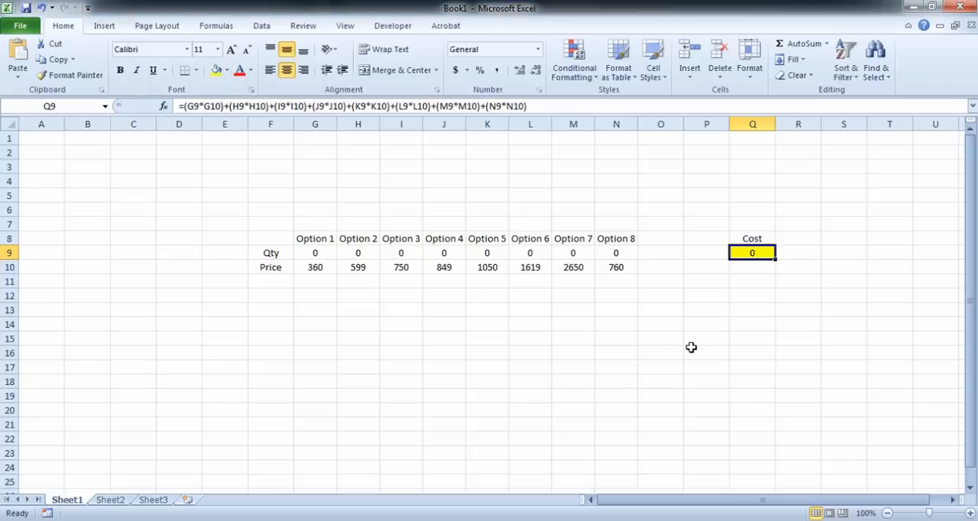
pyautogui.click(271, 325)
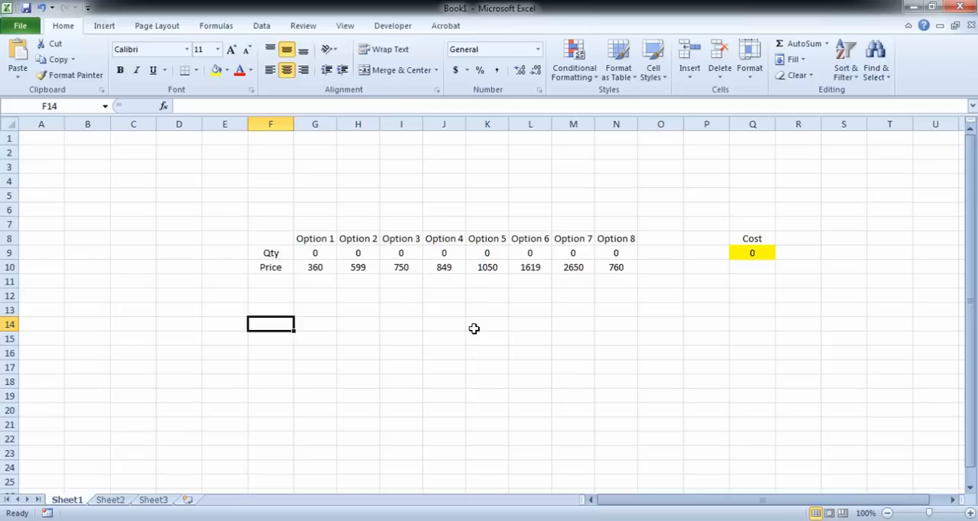
pyautogui.click(274, 308)
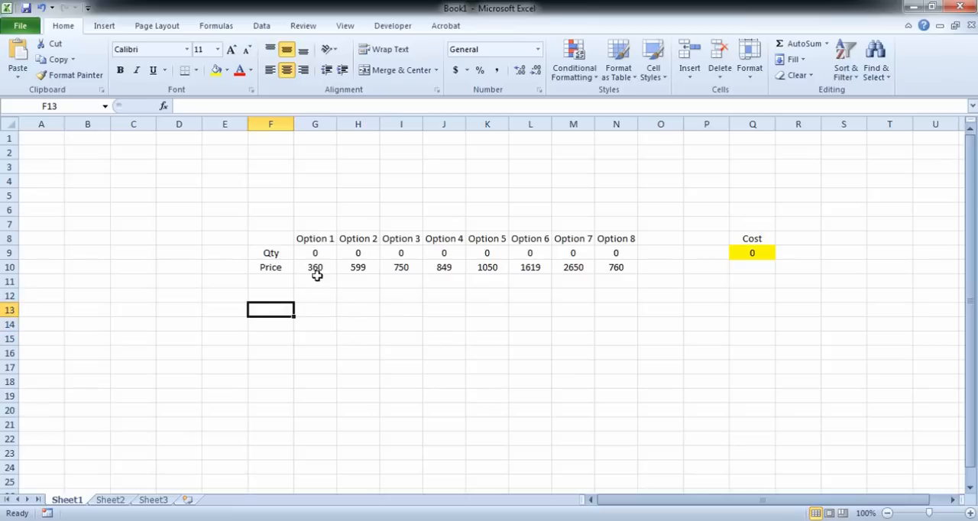
pyautogui.moveTo(322, 239); pyautogui.dragTo(318, 270)
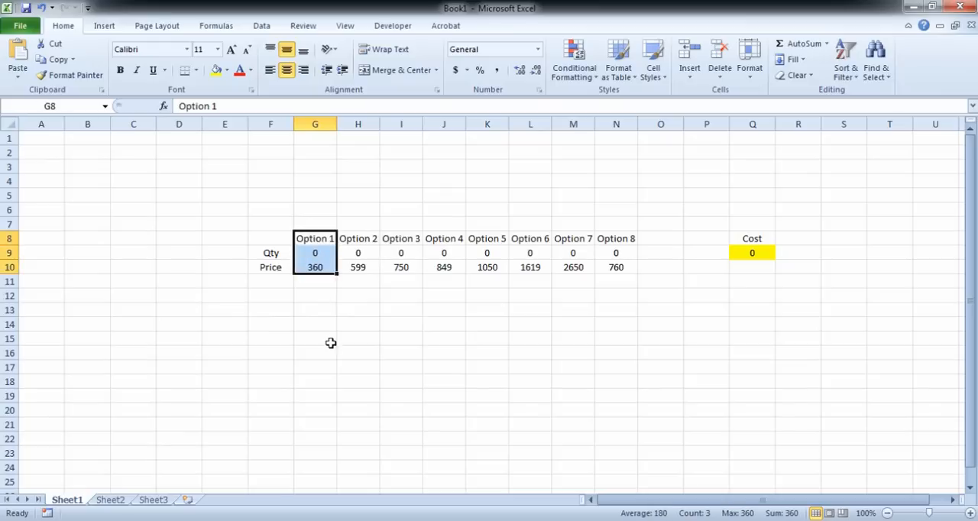
pyautogui.click(331, 342)
pyautogui.click(282, 311)
# Step: Enter the row labels Glasses, Jug and Bottle in cells F14 to F16
pyautogui.click(256, 322)
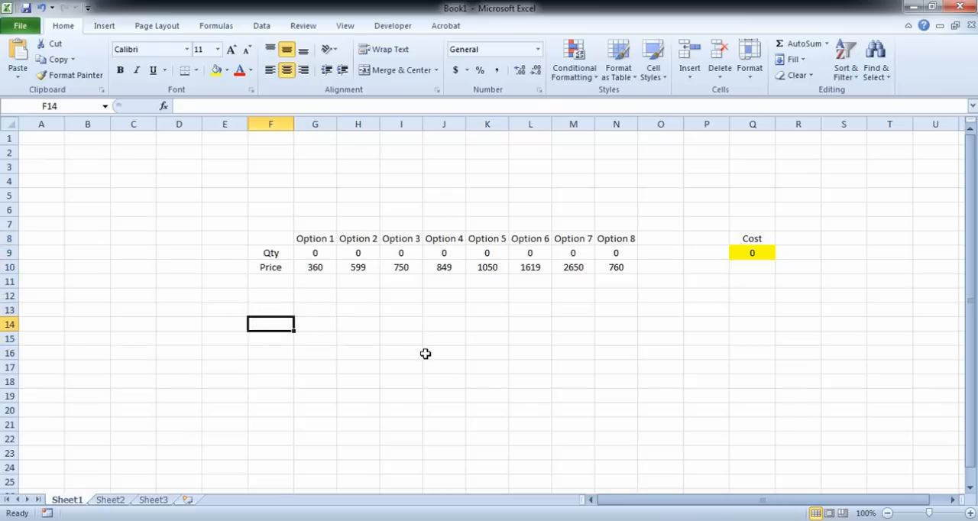
pyautogui.write('Glasses')
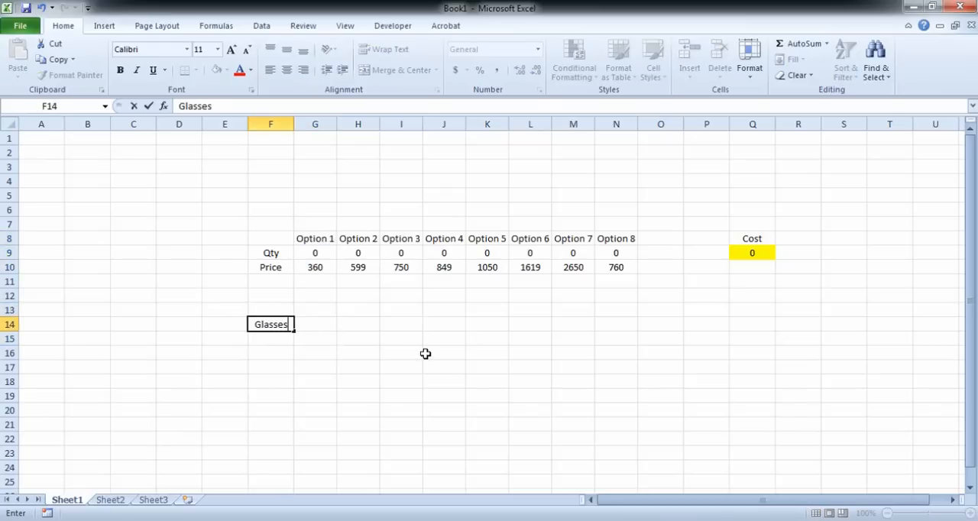
pyautogui.press('Return')
pyautogui.write('Mu')
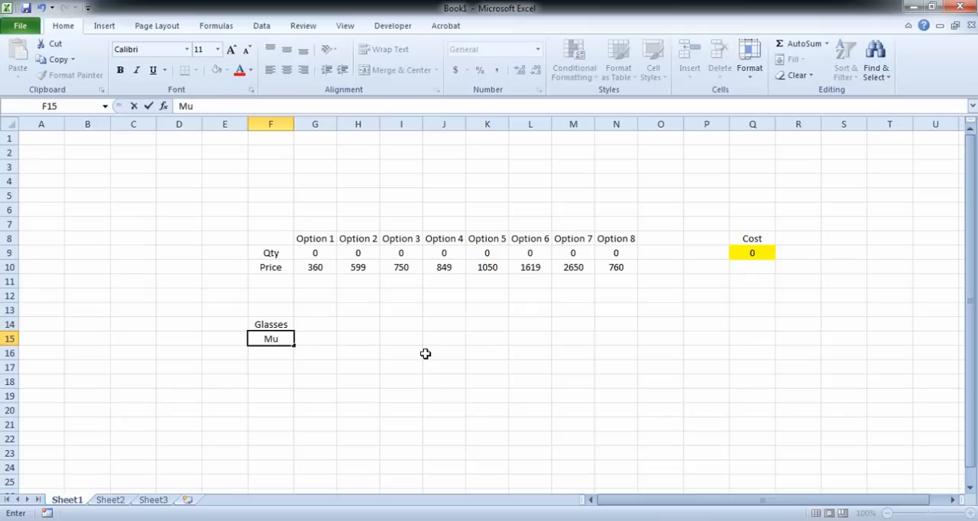
pyautogui.write('Jug')
pyautogui.press('Return')
pyautogui.write('Bottle')
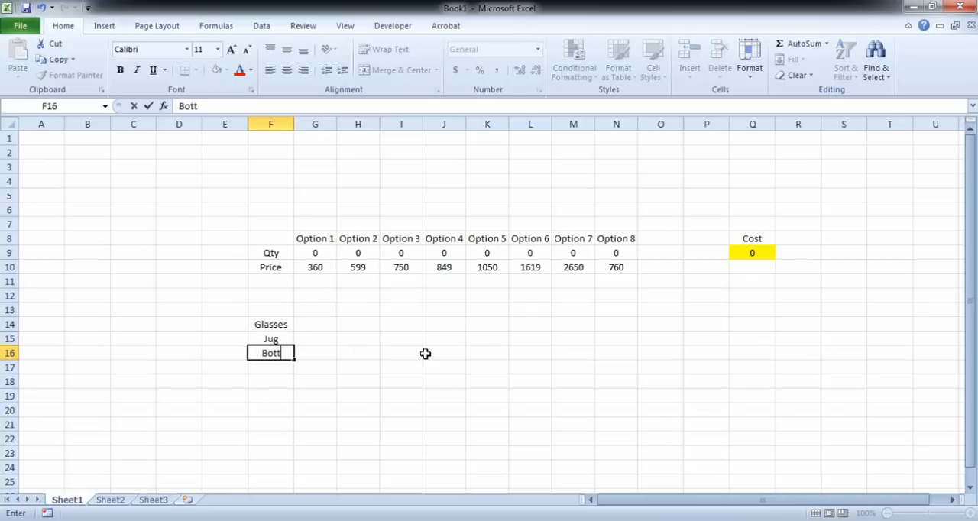
pyautogui.press('Up')
pyautogui.press('Up')
# Step: Check Option 1 on slide 4 in PowerPoint and enter its contents in Excel cells G14:G16: 2 glasses, 0 jugs, 0 bottles
pyautogui.press('Right')
pyautogui.hotkey('alt', 'Tab')
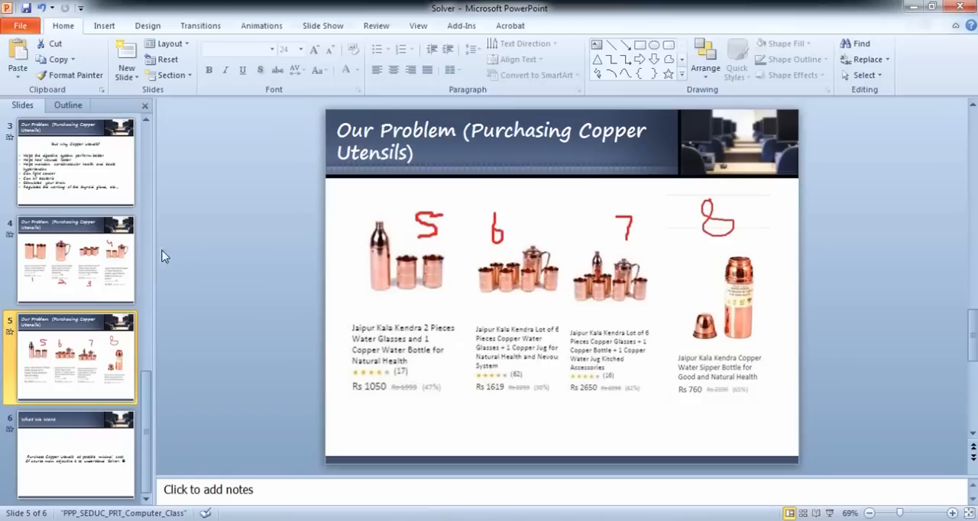
pyautogui.click(126, 291)
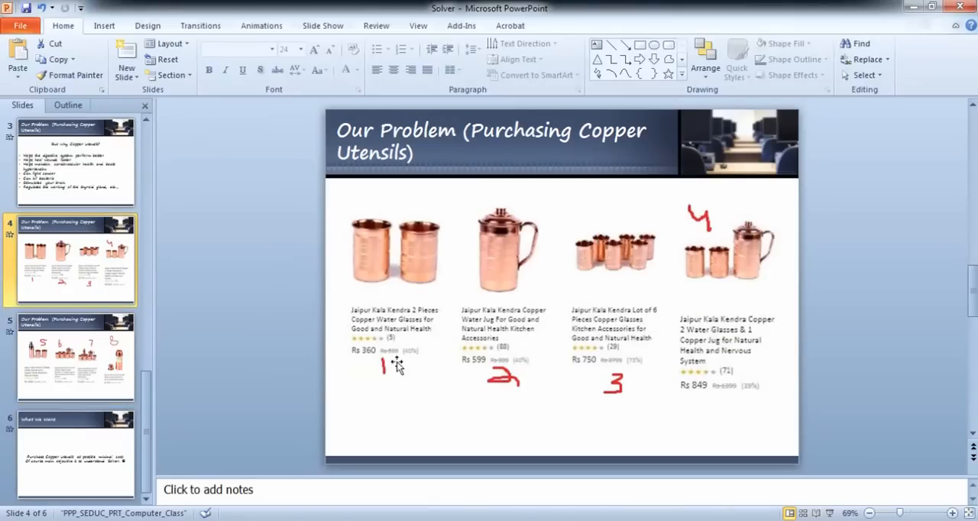
pyautogui.hotkey('alt', 'Tab')
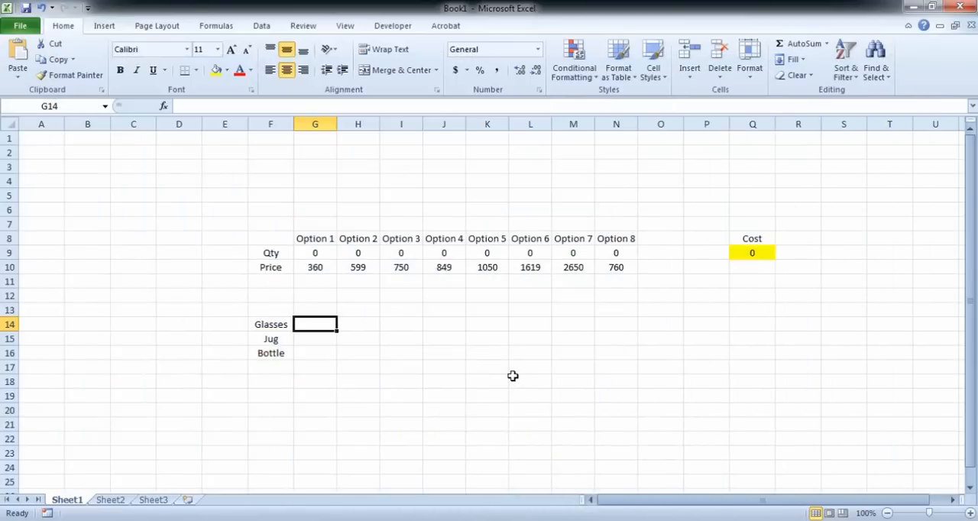
pyautogui.write('2')
pyautogui.press('Return')
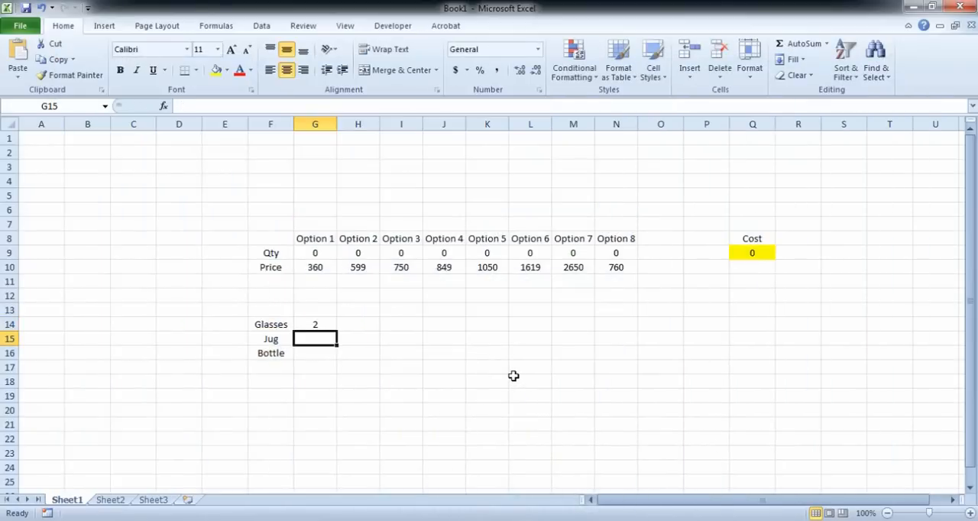
pyautogui.write('0')
pyautogui.press('Return')
pyautogui.write('0')
pyautogui.press('Return')
# Step: Check Option 2 on the PowerPoint slide and enter its contents in Excel cells H14:H16: 0 glasses, 1 jug, 0 bottles
pyautogui.press('Right')
pyautogui.press('Up')
pyautogui.press('Up')
pyautogui.press('Up')
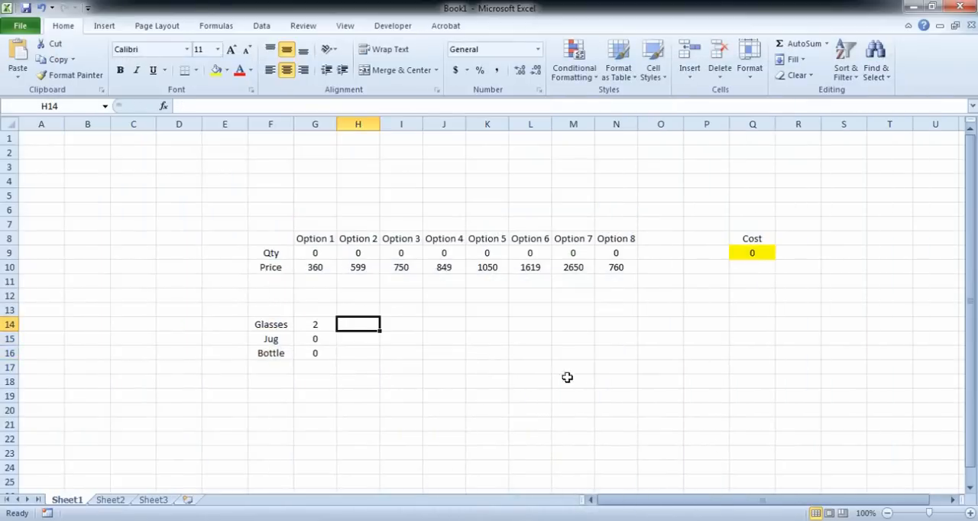
pyautogui.hotkey('alt', 'Tab')
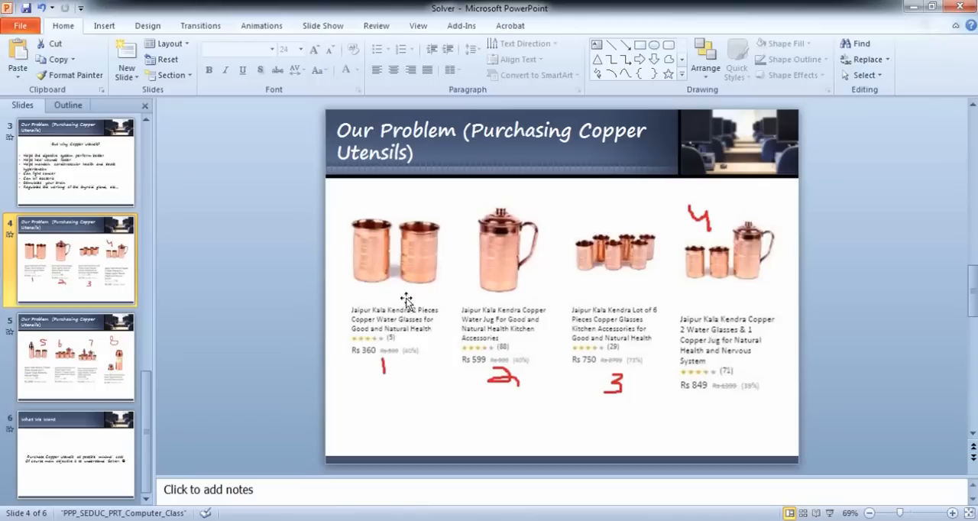
pyautogui.hotkey('alt', 'Tab')
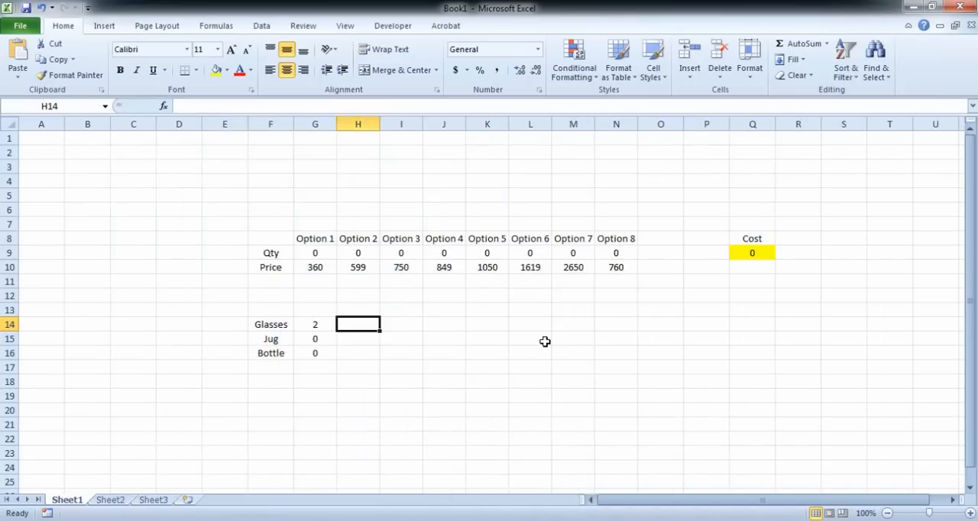
pyautogui.write('0')
pyautogui.press('Return')
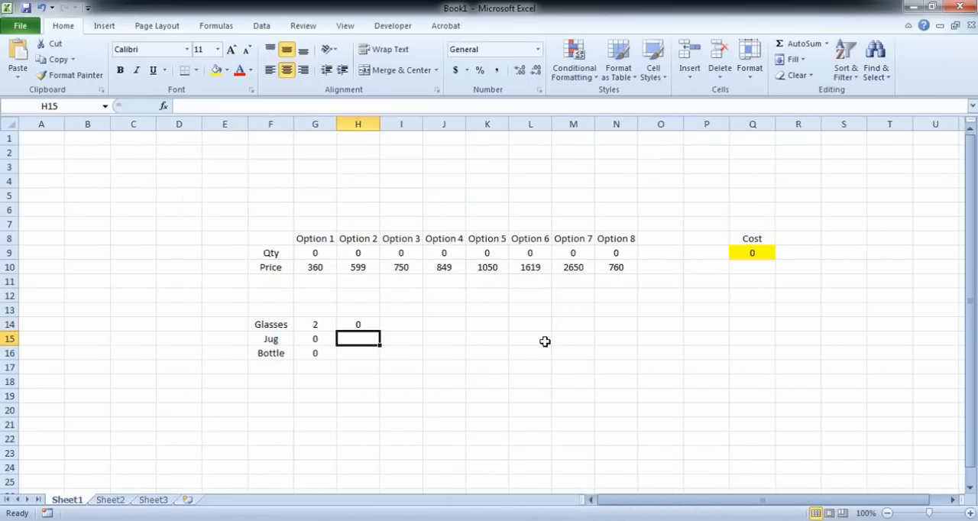
pyautogui.write('1')
pyautogui.press('Return')
pyautogui.write('0')
pyautogui.press('Tab')
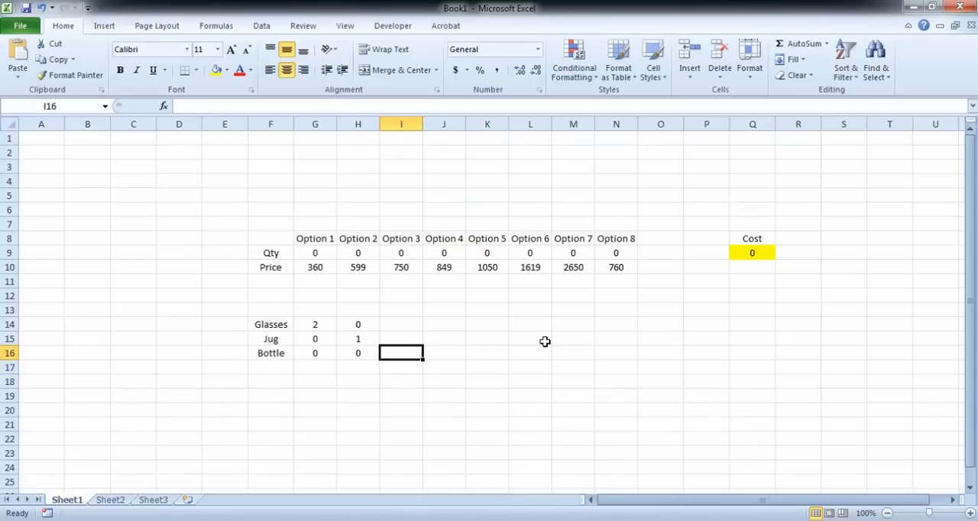
# Step: Check Option 3 on the PowerPoint slide and enter its contents in Excel cells I14:I16: 6 glasses, 0 jugs, 0 bottles
pyautogui.press('Up')
pyautogui.press('Up')
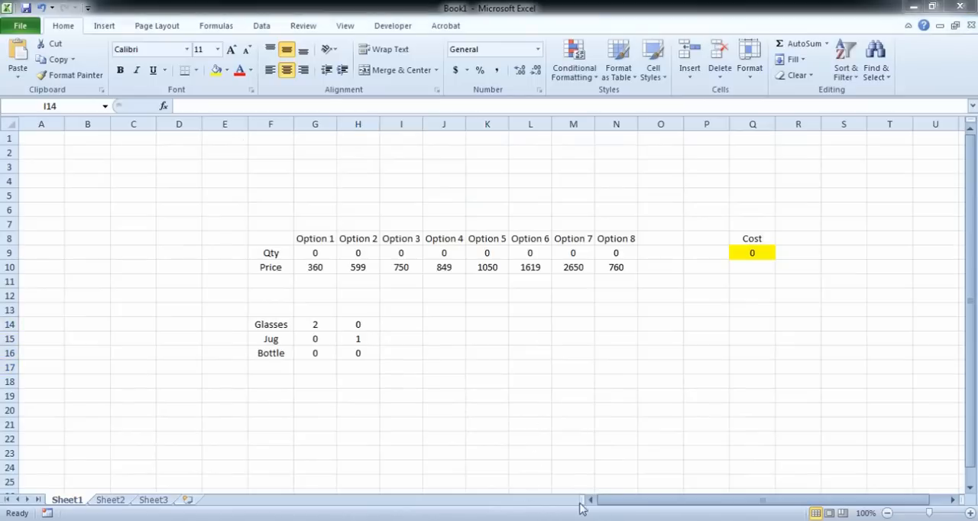
pyautogui.hotkey('alt', 'Tab')
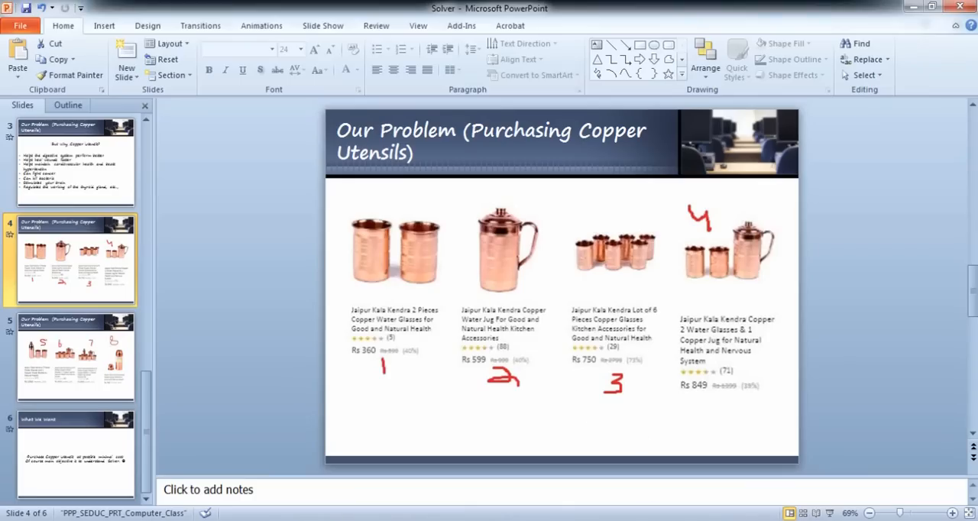
pyautogui.hotkey('alt', 'Tab')
pyautogui.write('6')
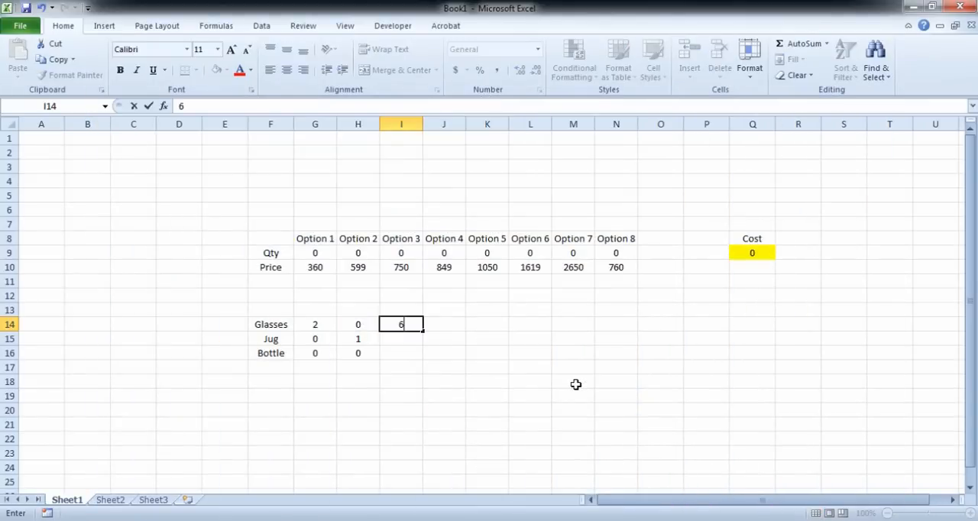
pyautogui.press('Return')
pyautogui.write('0')
pyautogui.press('Return')
pyautogui.write('0')
pyautogui.press('Return')
# Step: Check Option 4 on the PowerPoint slide and enter its contents in Excel cells J14:J16: 2 glasses, 1 jug, 0 bottles
pyautogui.press('Right')
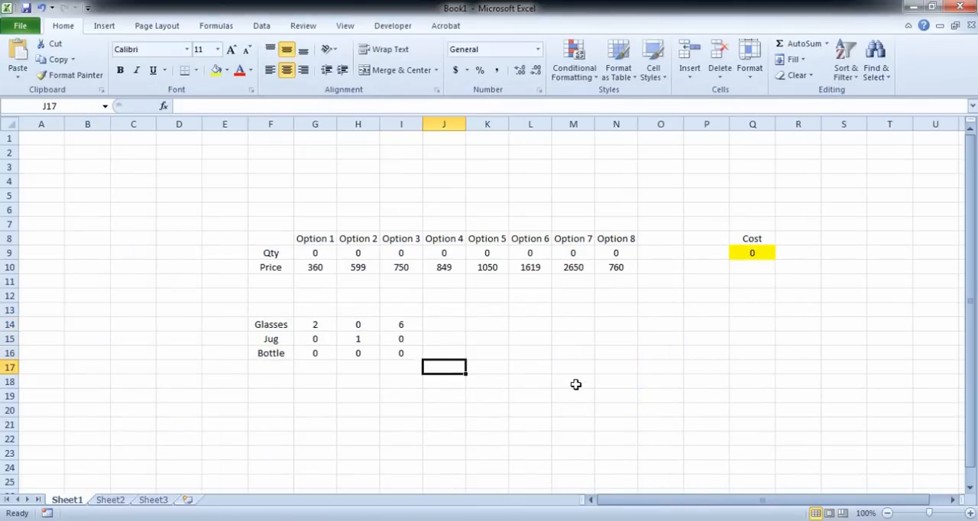
pyautogui.press('Up')
pyautogui.press('Up')
pyautogui.press('Up')
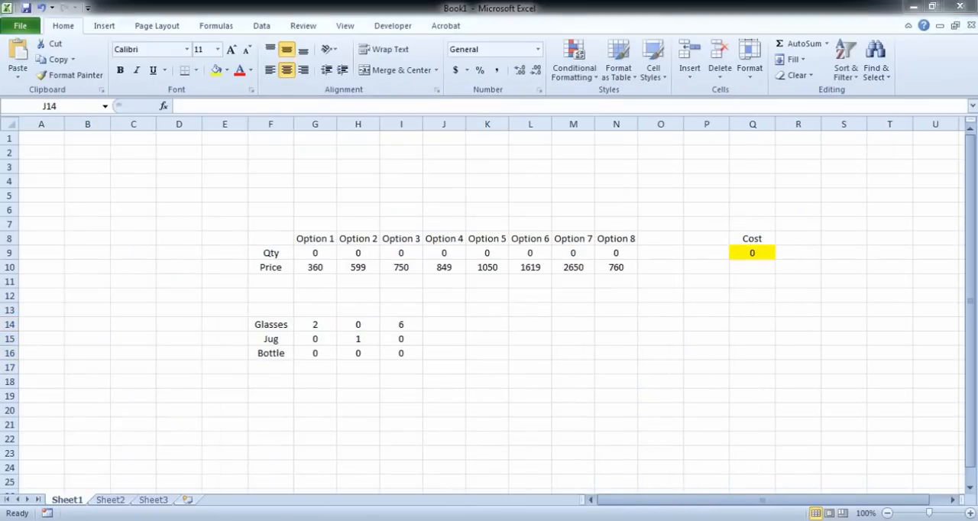
pyautogui.hotkey('alt', 'Tab')
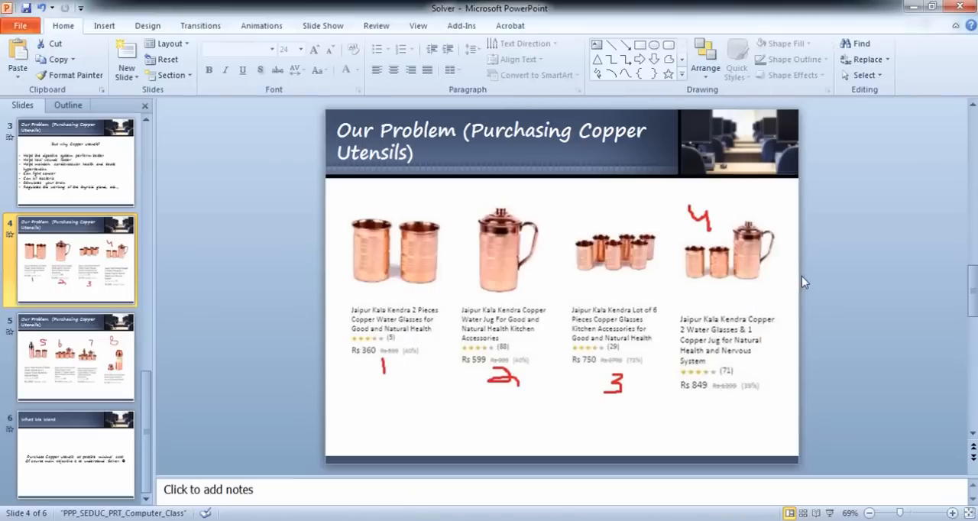
pyautogui.hotkey('alt', 'Tab')
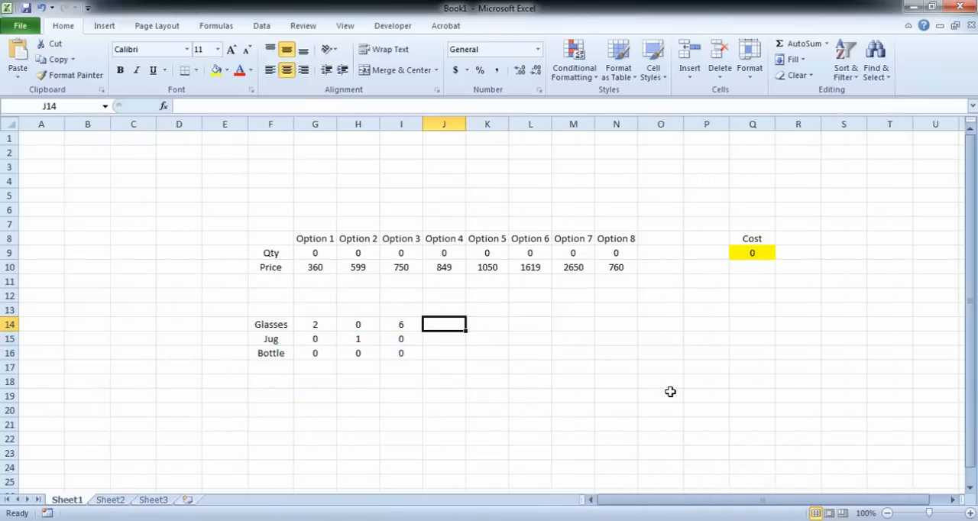
pyautogui.write('2')
pyautogui.press('Return')
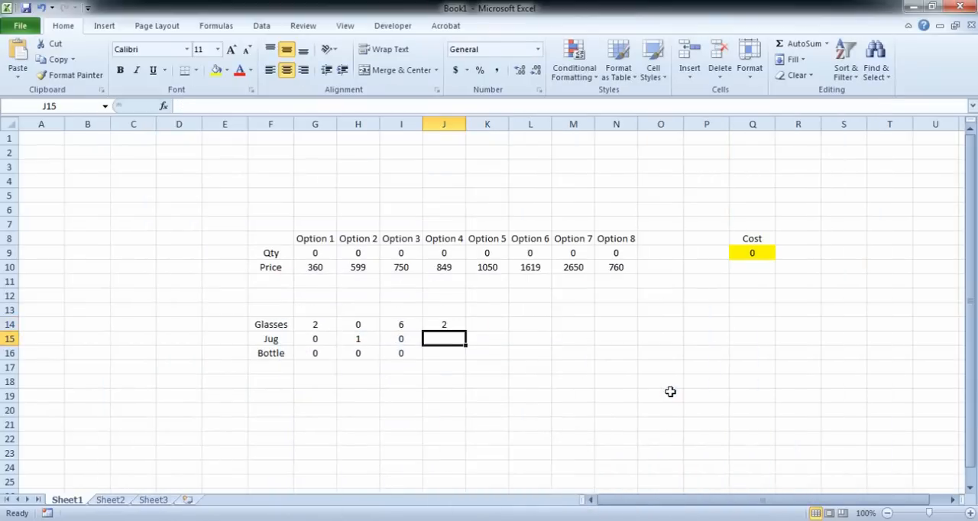
pyautogui.write('1')
pyautogui.press('Return')
pyautogui.write('0')
pyautogui.press('Return')
pyautogui.press('Right')
pyautogui.press('Up')
pyautogui.press('Up')
pyautogui.press('Up')
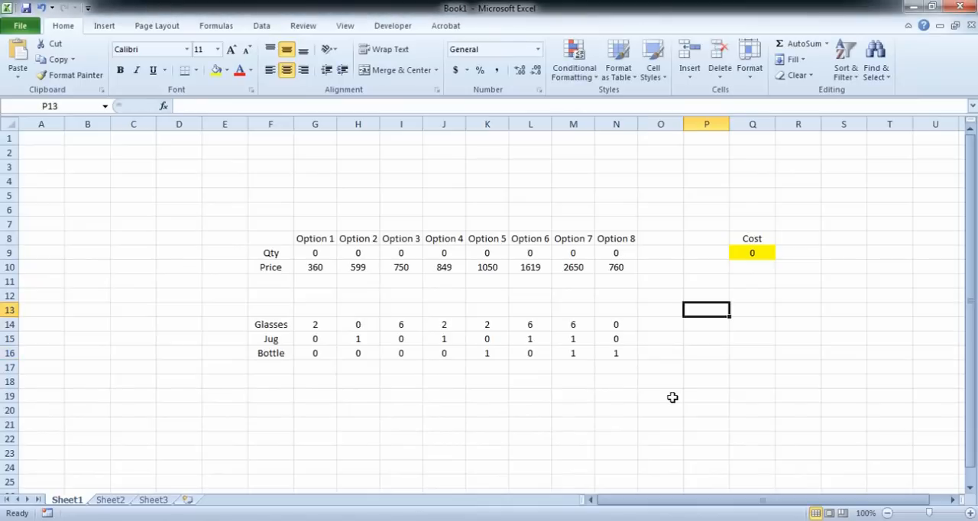
# Step: Add the heading "What we get" in O13 and fit column O's width to it
pyautogui.press('Left')
pyautogui.press('Right')
pyautogui.press('Left')
pyautogui.write('What')
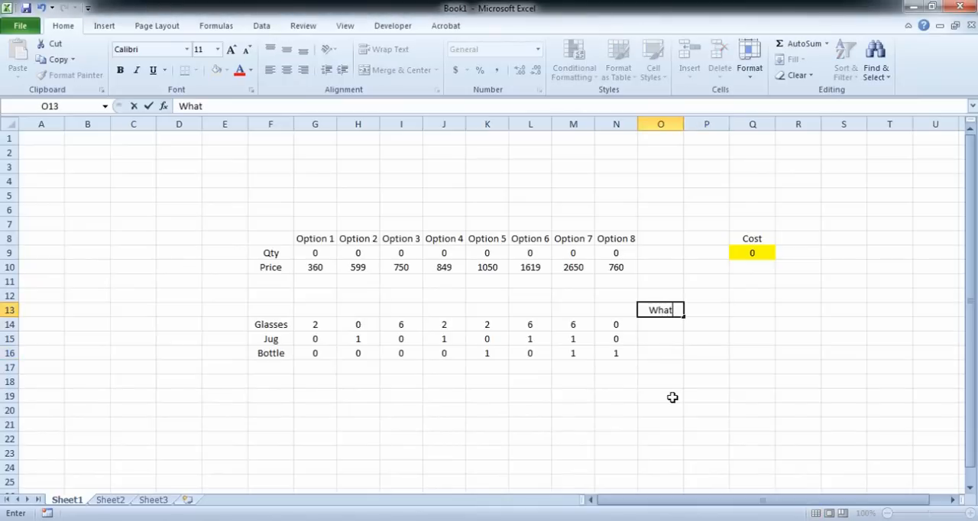
pyautogui.write(' we get')
pyautogui.press('Return')
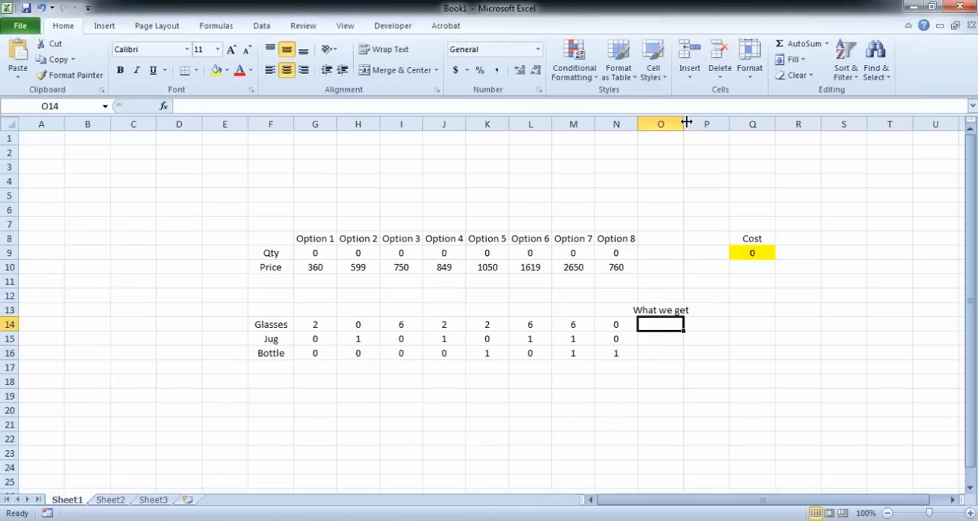
pyautogui.doubleClick(684, 124)
# Step: Review how each option's Glasses count pairs with its Qty cell to feed the What we get cells O14:O16
pyautogui.click(768, 365)
pyautogui.click(650, 323)
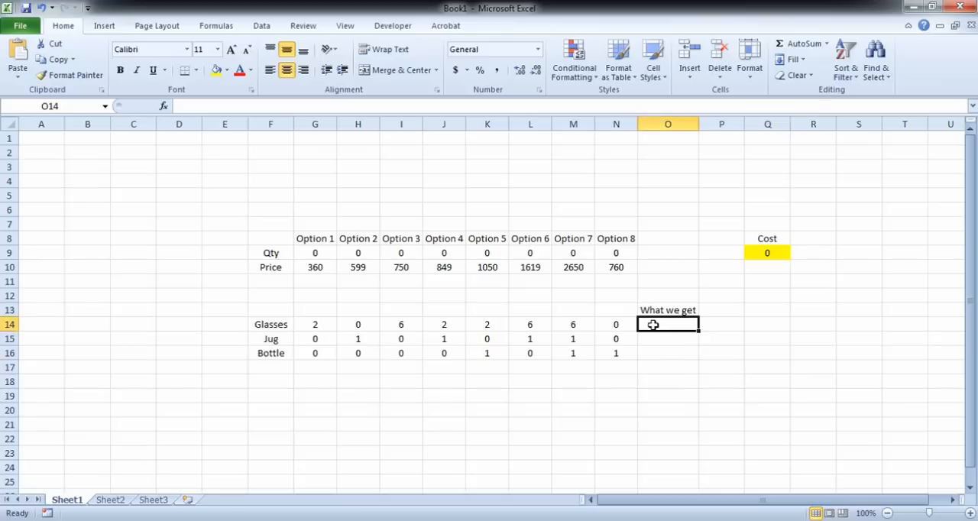
pyautogui.click(672, 338)
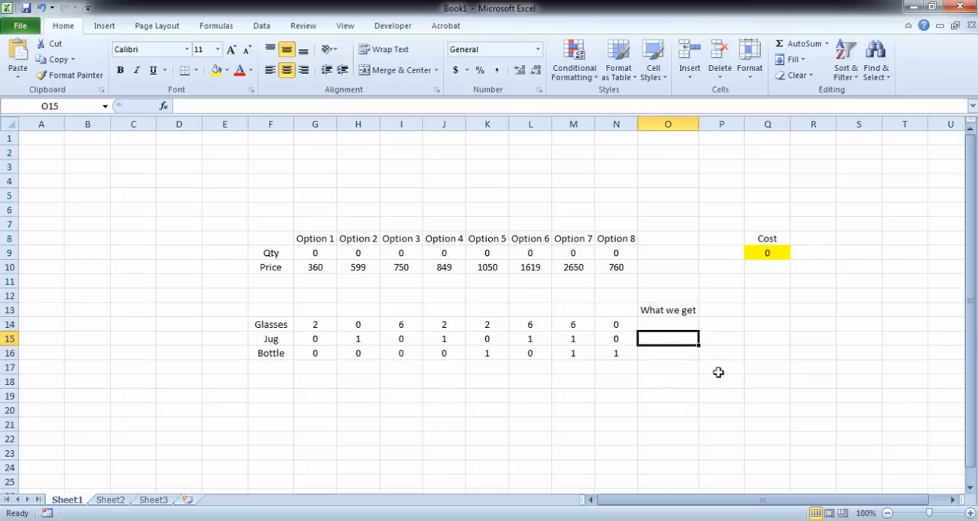
pyautogui.click(658, 351)
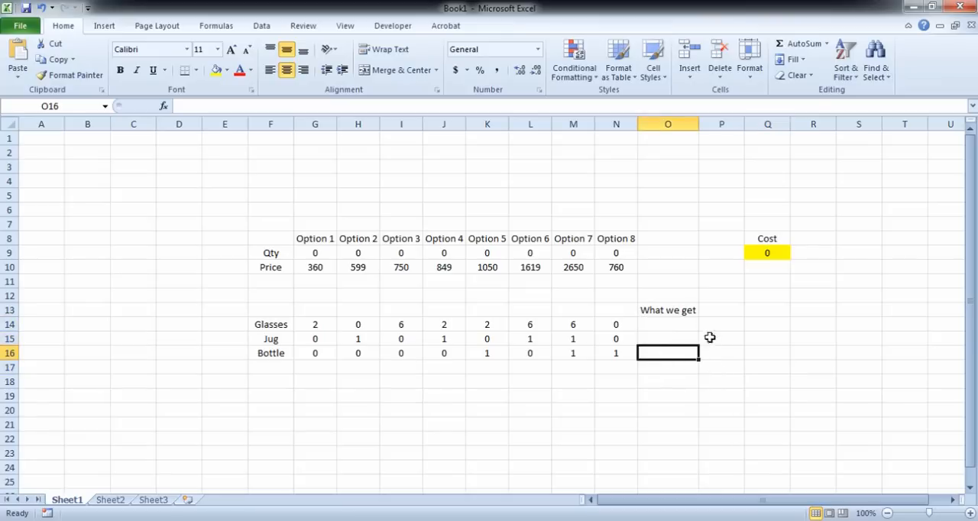
pyautogui.click(663, 324)
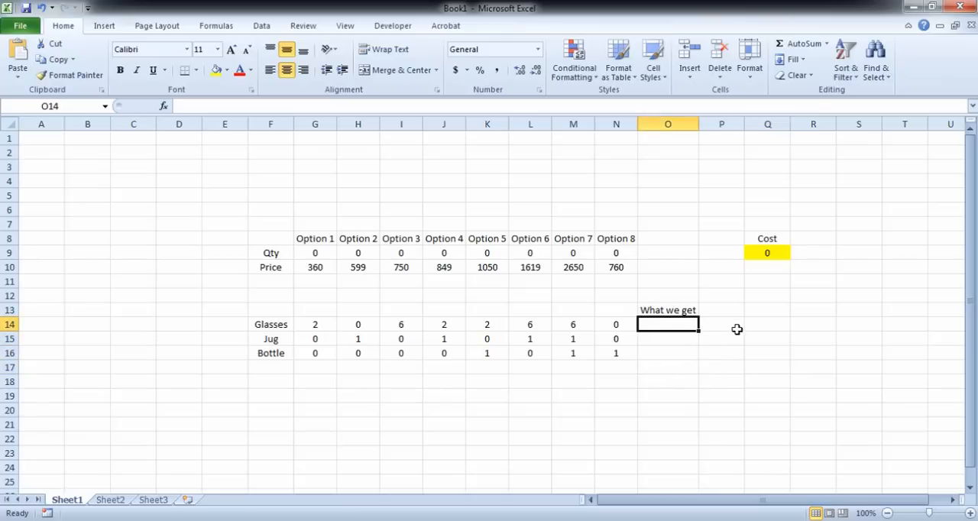
pyautogui.click(309, 322)
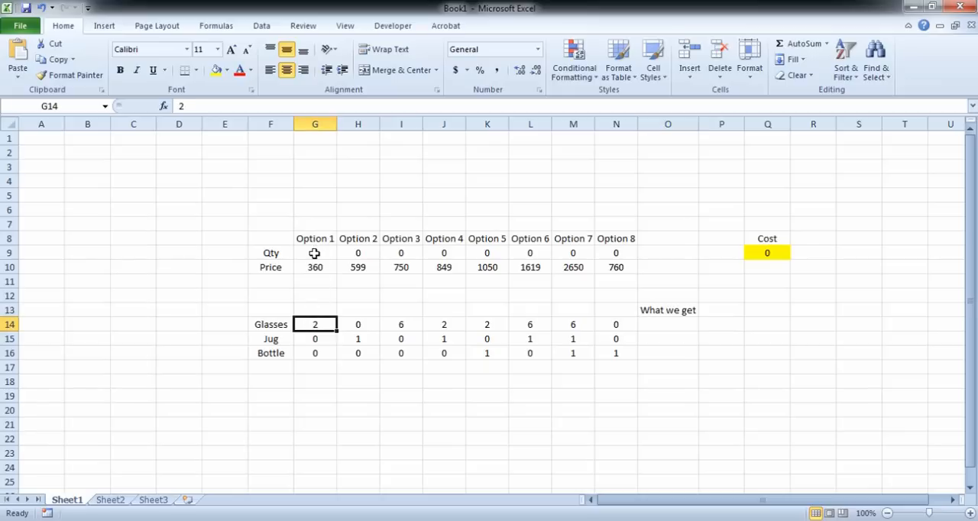
pyautogui.click(316, 253)
pyautogui.click(356, 325)
pyautogui.click(358, 252)
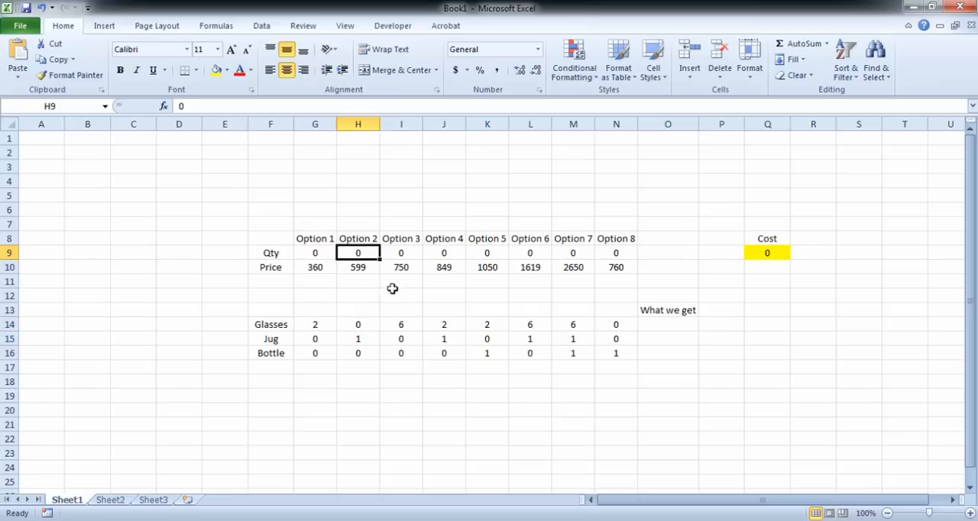
pyautogui.click(409, 326)
pyautogui.click(403, 252)
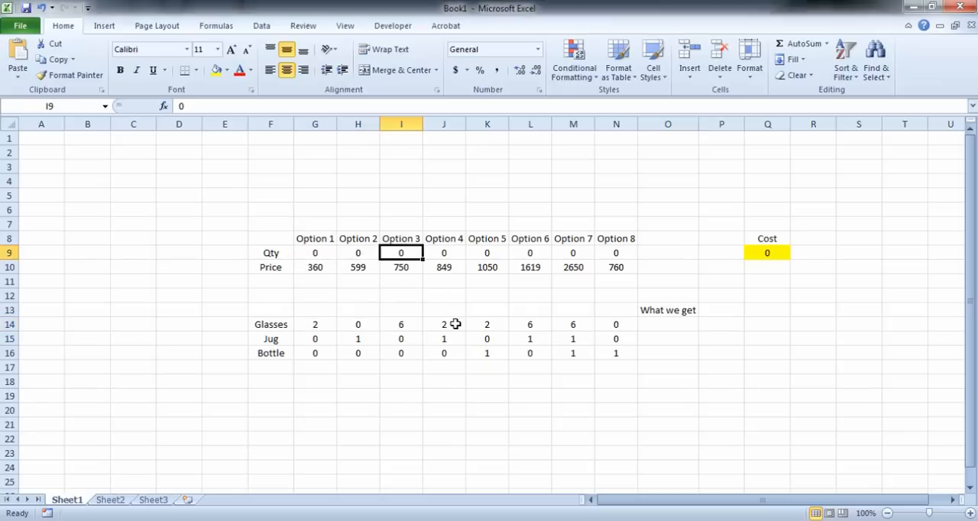
pyautogui.click(451, 326)
pyautogui.click(445, 254)
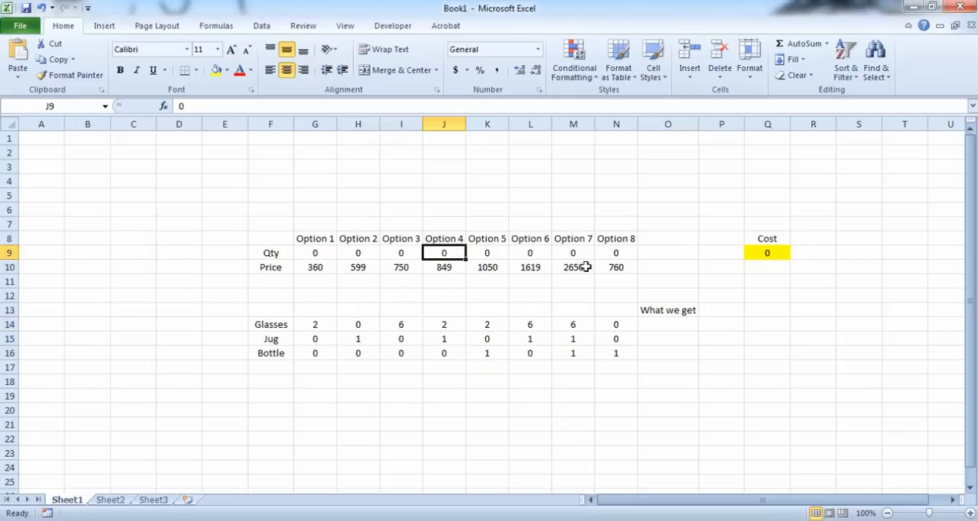
pyautogui.click(664, 327)
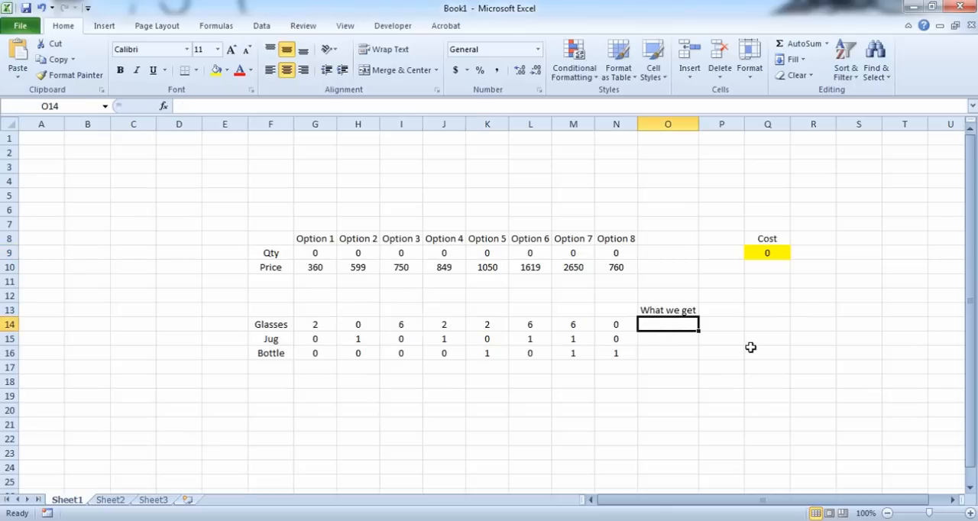
pyautogui.click(673, 340)
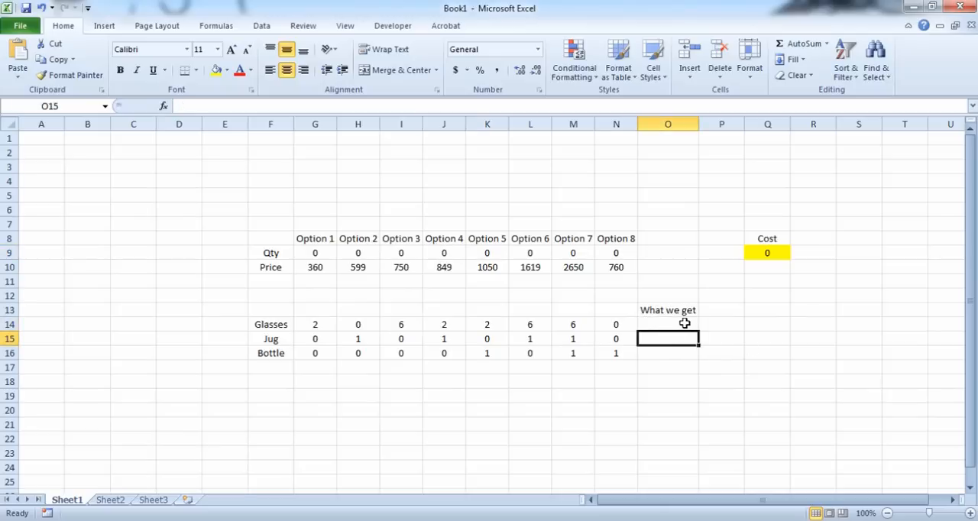
# Step: Calculate the total glasses received in O14 with =SUMPRODUCT(G14:N14,G9:N9)
pyautogui.click(683, 322)
pyautogui.write('=su')
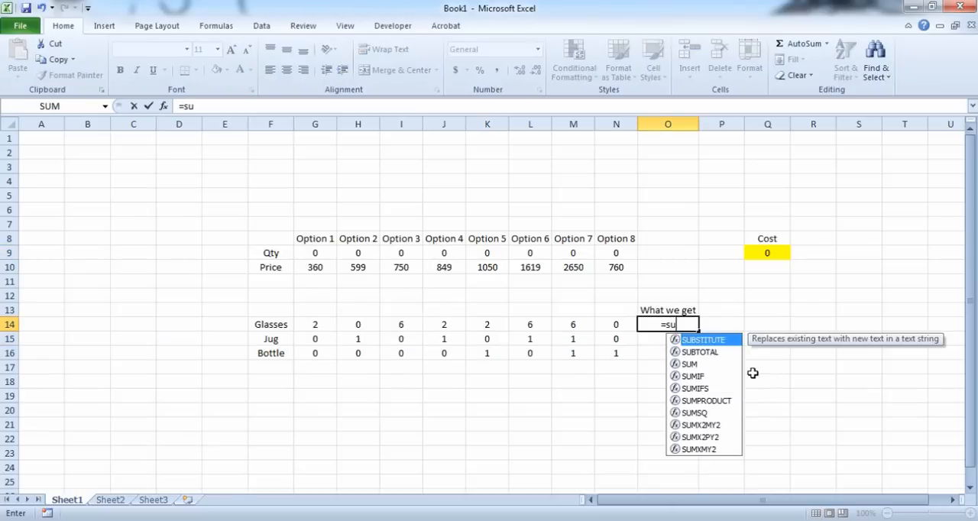
pyautogui.write('mproduct(')
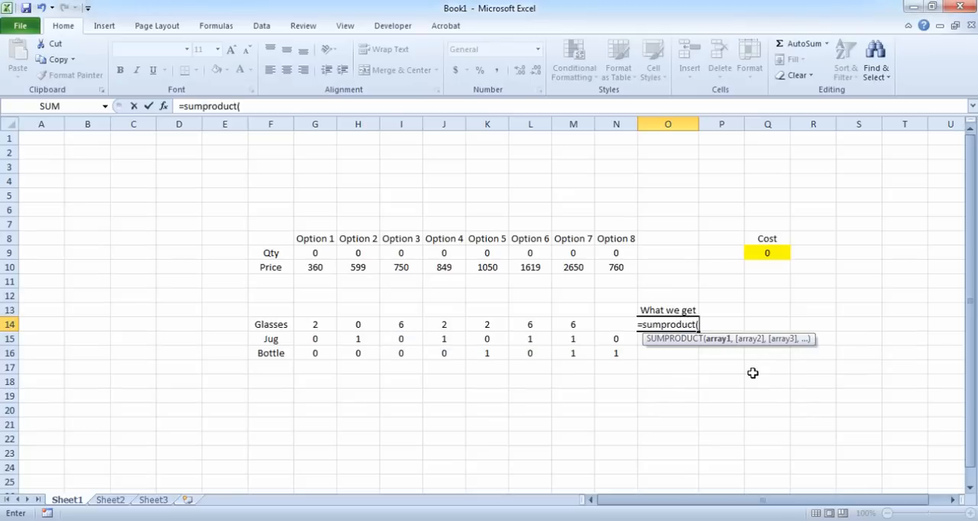
pyautogui.moveTo(315, 324); pyautogui.dragTo(607, 325)
pyautogui.write(',')
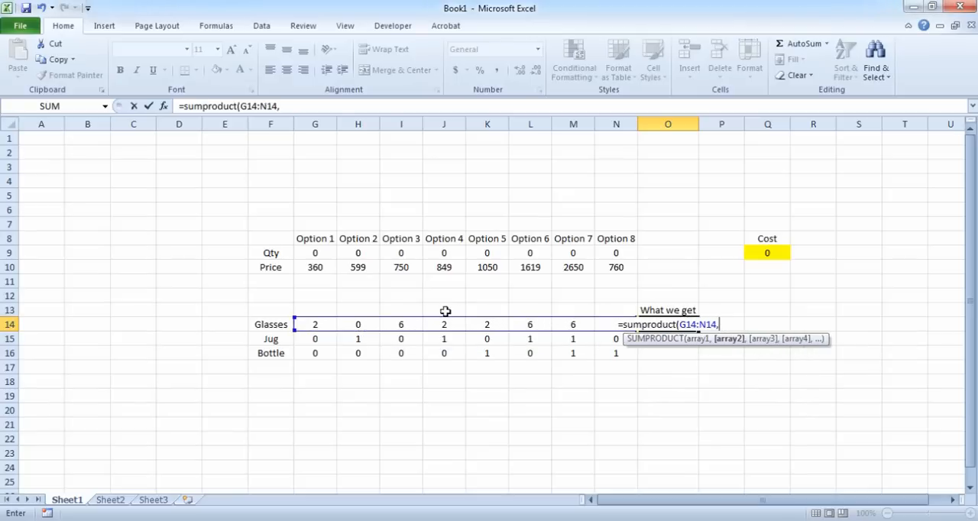
pyautogui.moveTo(314, 254); pyautogui.dragTo(616, 253)
pyautogui.write(')')
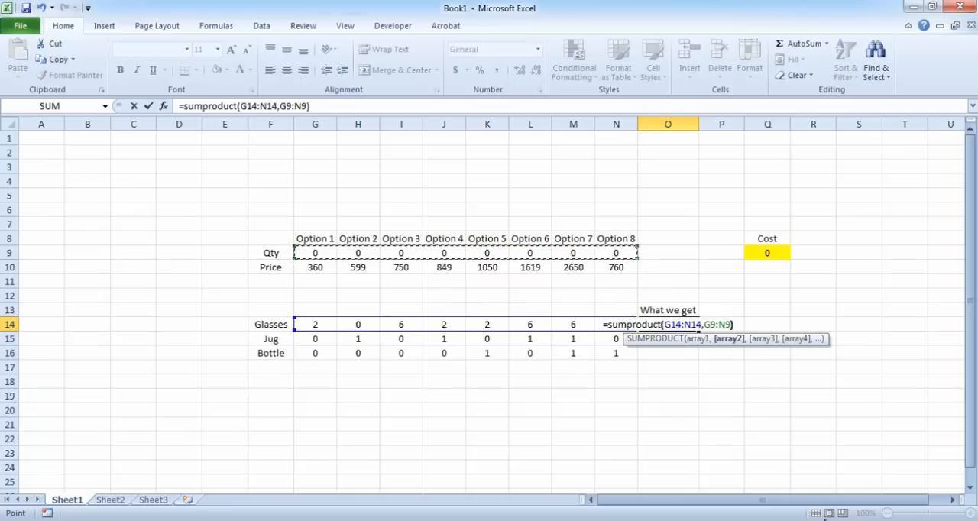
pyautogui.press('Return')
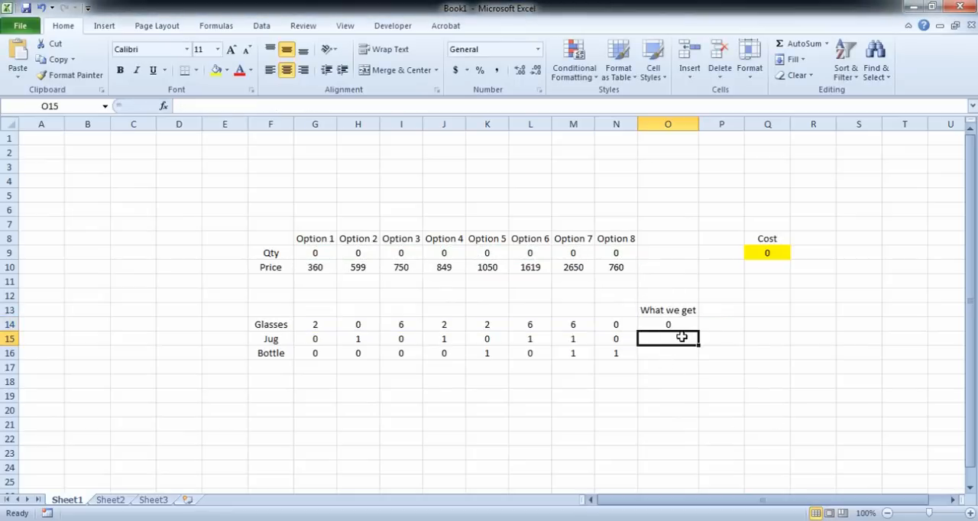
# Step: Calculate the jugs and bottles received in O15 and O16 with SUMPRODUCT, using =SUMPRODUCT(G16:N16,G9:N9) for the bottles
pyautogui.write('=sumprodi')
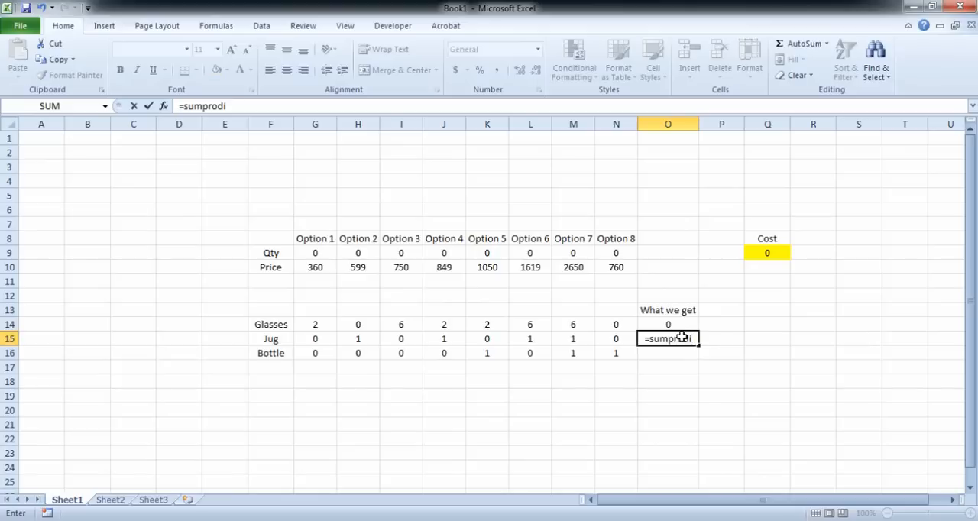
pyautogui.press('BackSpace')
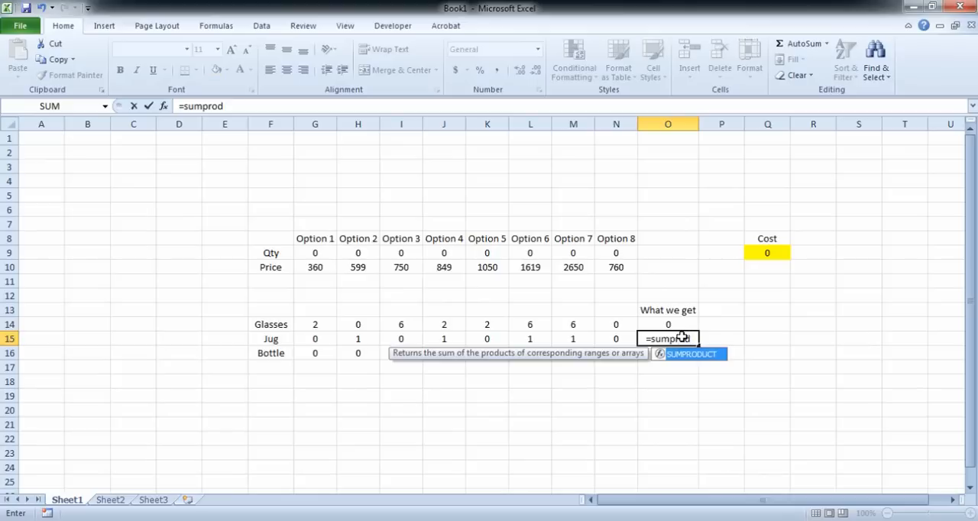
pyautogui.press('Tab')
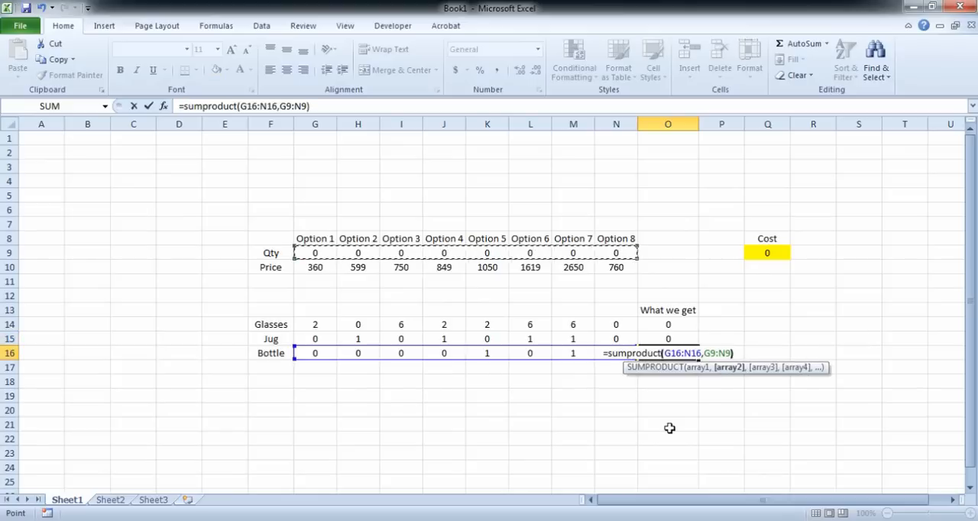
pyautogui.press('Return')
# Step: Test the totals and the cost by setting the quantity of Option 1 in G9 to 1
pyautogui.press('Up')
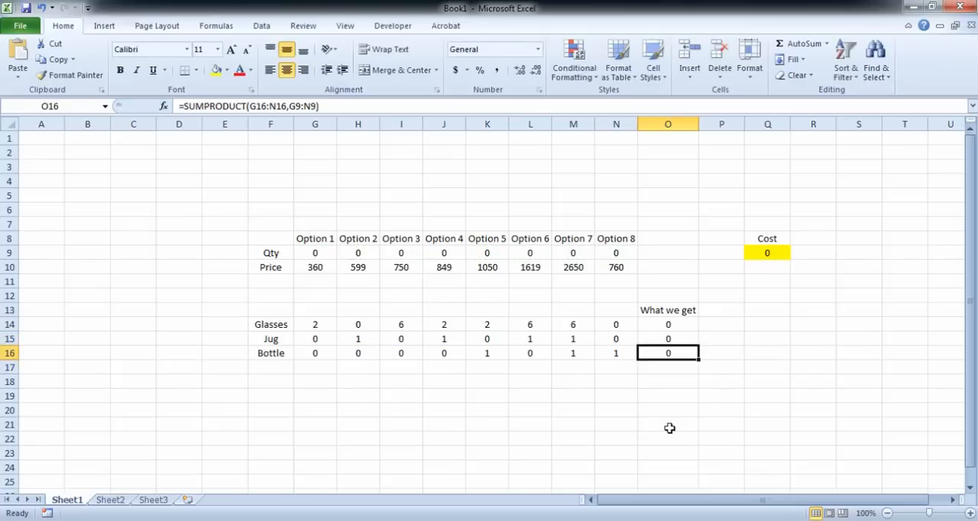
pyautogui.press('Up')
pyautogui.press('Up')
pyautogui.press('Up')
pyautogui.press('Up')
pyautogui.press('Up')
pyautogui.press('Up')
pyautogui.press('Up')
pyautogui.press('Up')
pyautogui.press('Left')
pyautogui.press('Left')
pyautogui.press('Left')
pyautogui.press('Left')
pyautogui.press('Left')
pyautogui.press('Left')
pyautogui.press('Left')
pyautogui.press('Left')
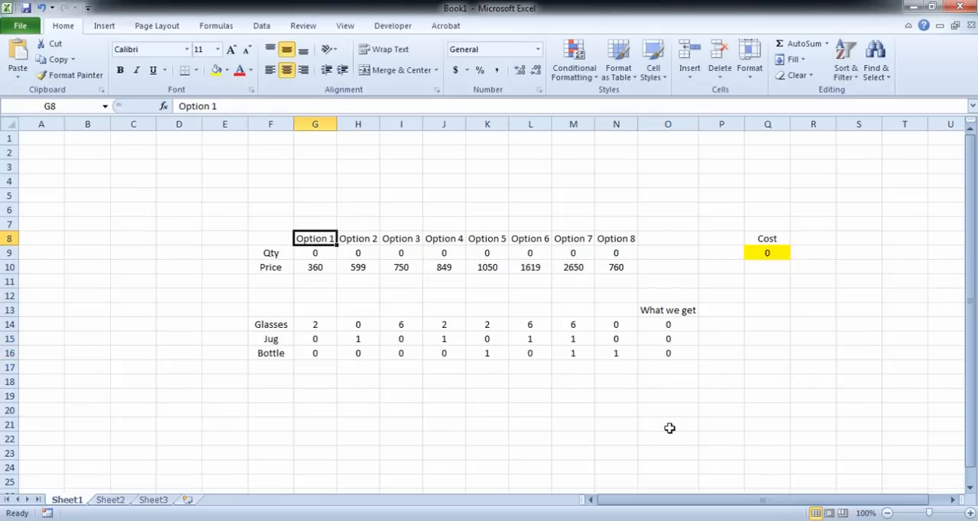
pyautogui.press('Down')
pyautogui.write('1')
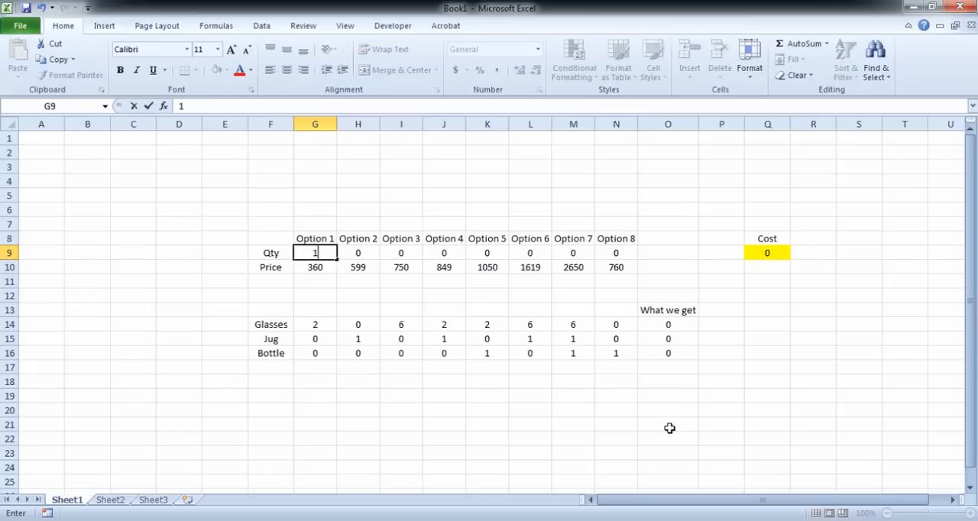
pyautogui.press('Tab')
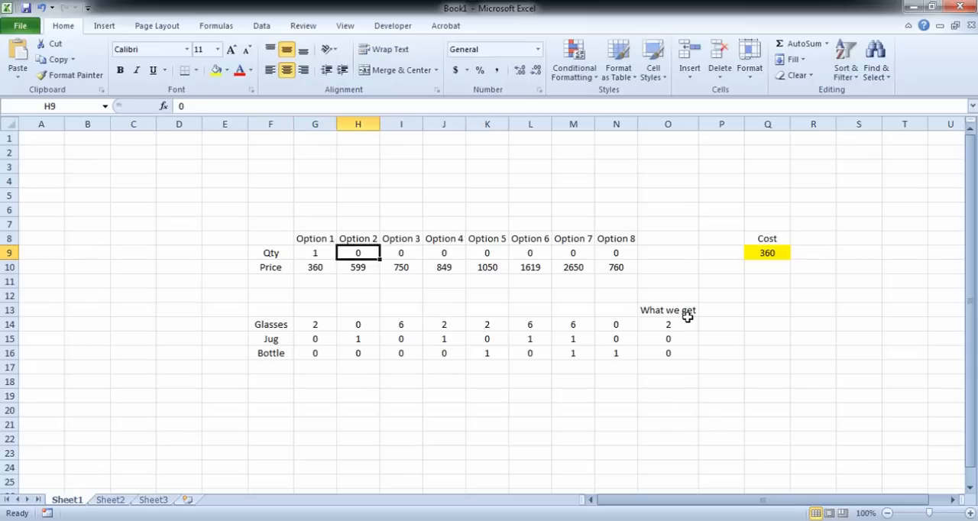
# Step: Test the Option 7 quantity in M9 with 1 and compare its jug and bottle counts with the totals received
pyautogui.click(573, 253)
pyautogui.write('1')
pyautogui.press('Tab')
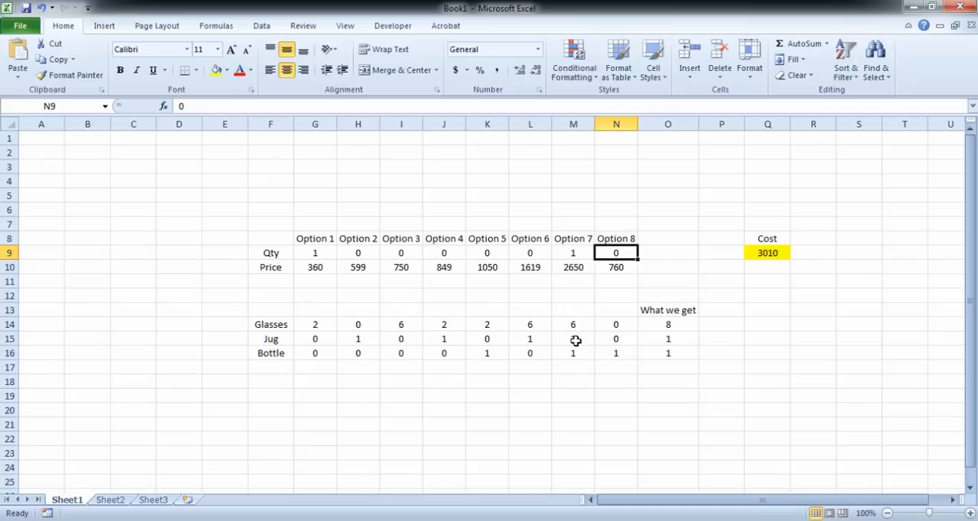
pyautogui.moveTo(575, 340); pyautogui.dragTo(574, 353)
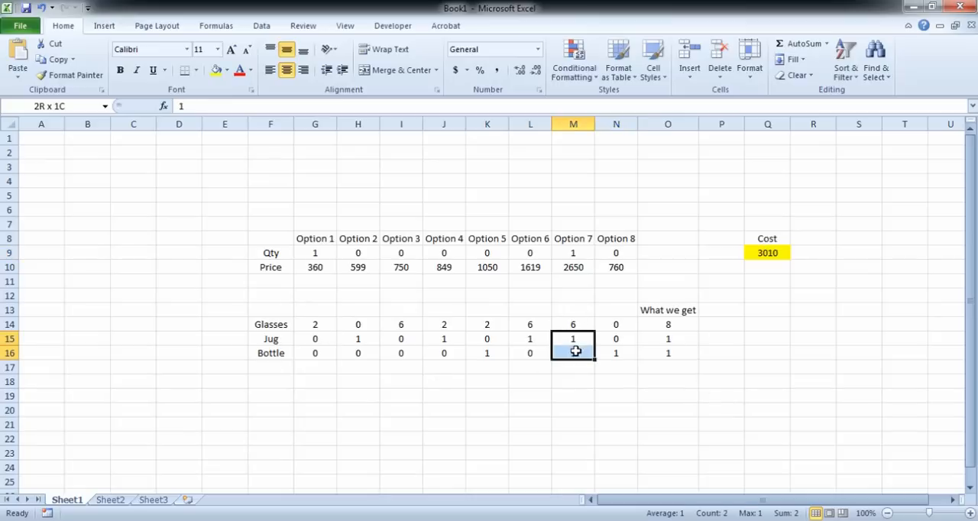
pyautogui.click(683, 344)
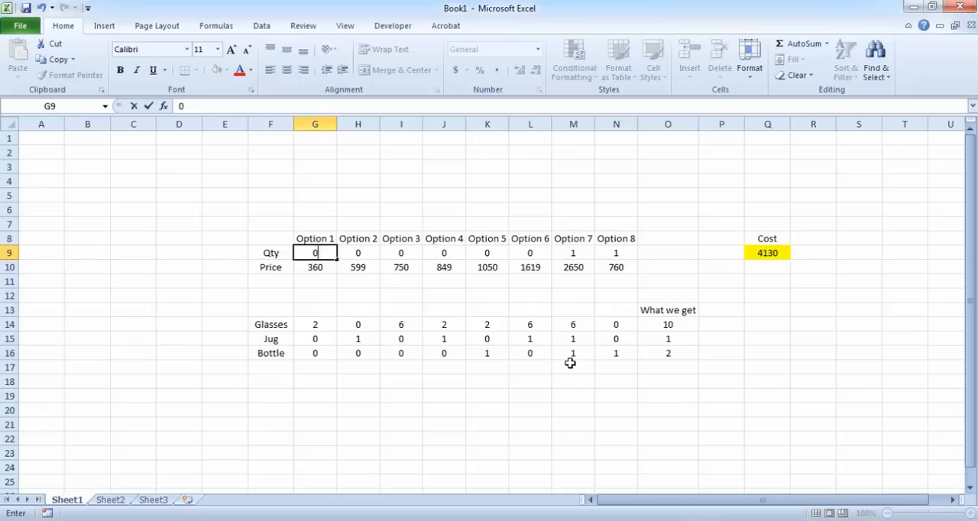
# Step: Fill the What we get totals O14:O16 with yellow and add the heading "Requirement" in P13
pyautogui.moveTo(668, 324); pyautogui.dragTo(673, 353)
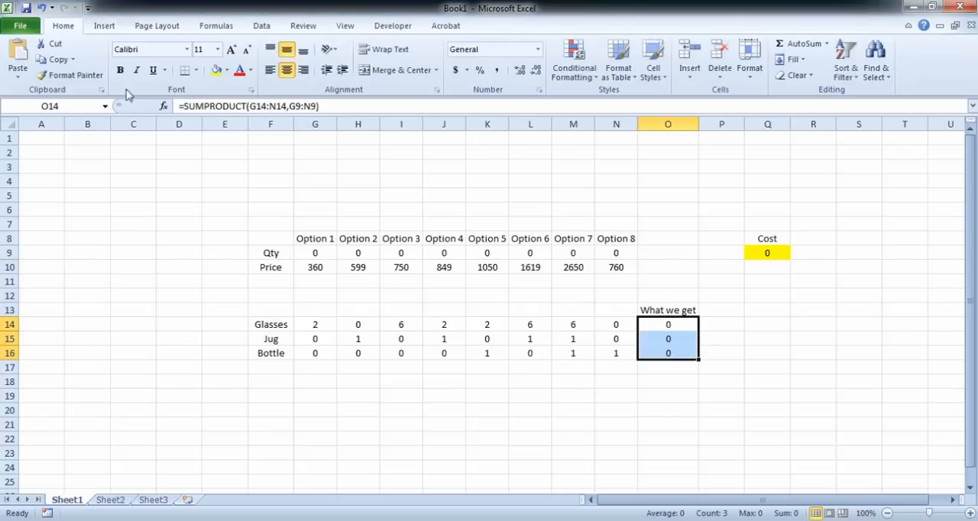
pyautogui.click(216, 70)
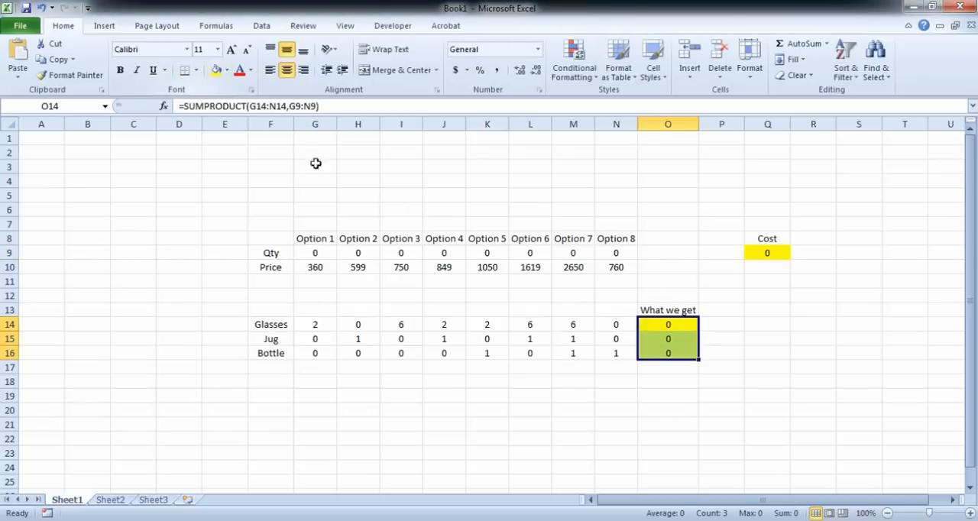
pyautogui.click(720, 304)
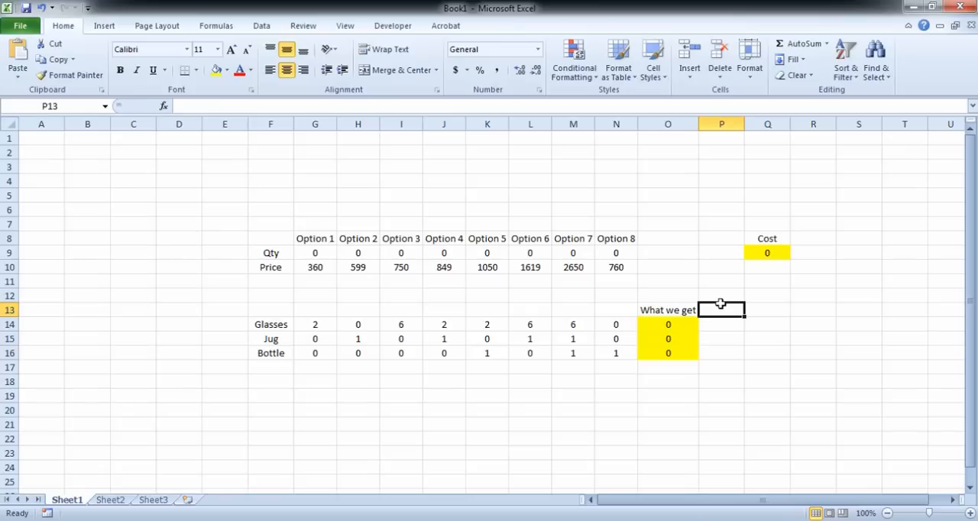
pyautogui.write('Re')
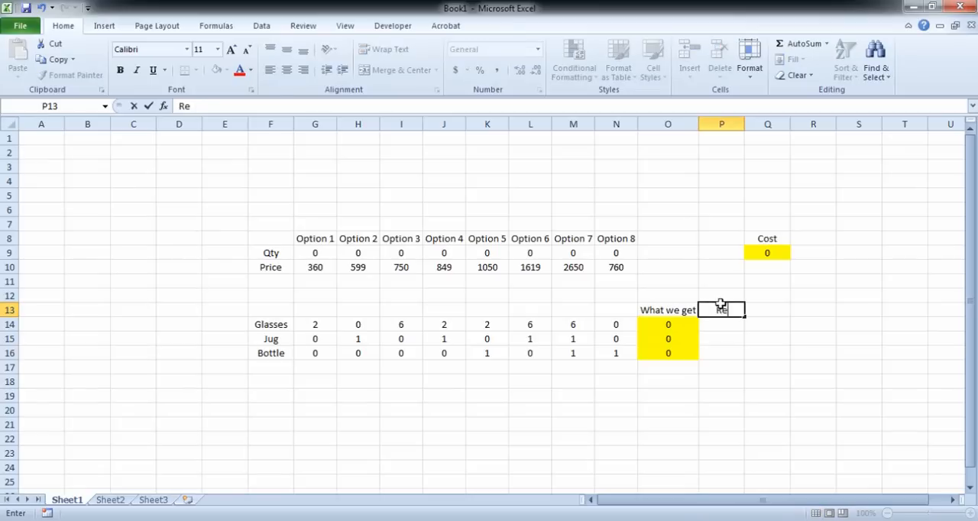
pyautogui.write('quirement')
pyautogui.press('Return')
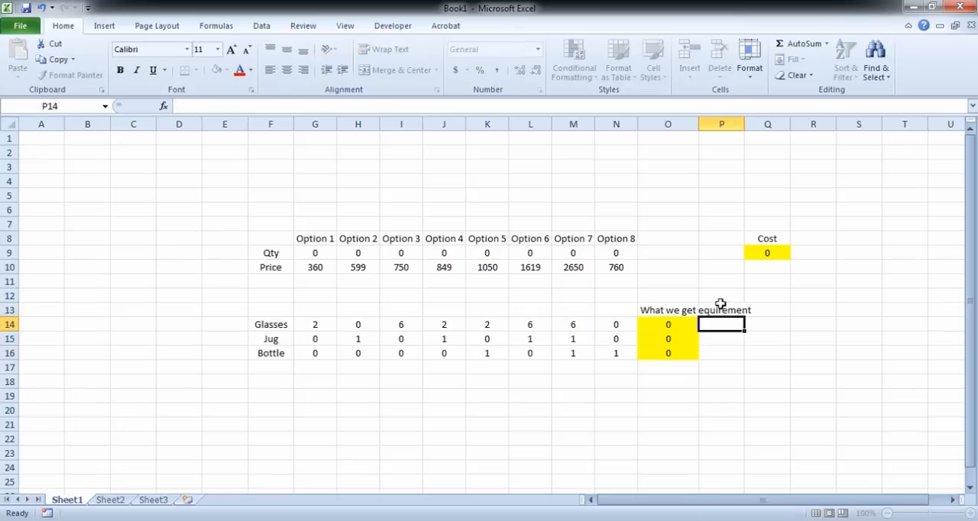
# Step: Fit column P's width to its heading and enter the requirements in P14:P16: 6 glasses, 1 jug, 3 bottles
pyautogui.doubleClick(745, 123)
pyautogui.write('6')
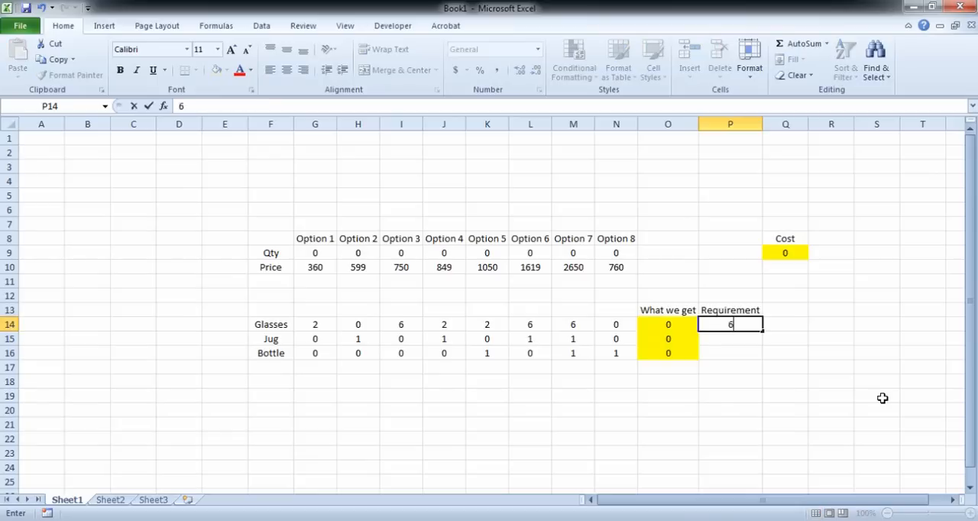
pyautogui.press('Return')
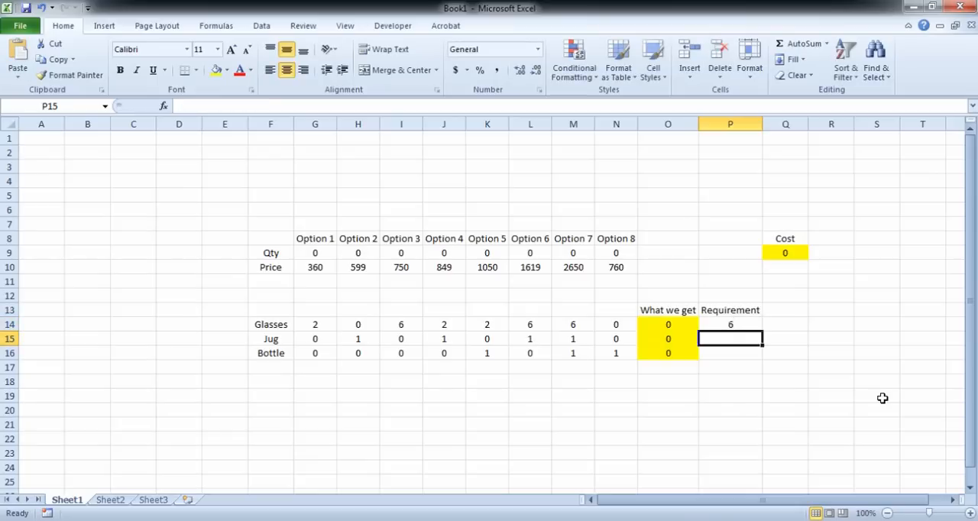
pyautogui.write('1')
pyautogui.press('Return')
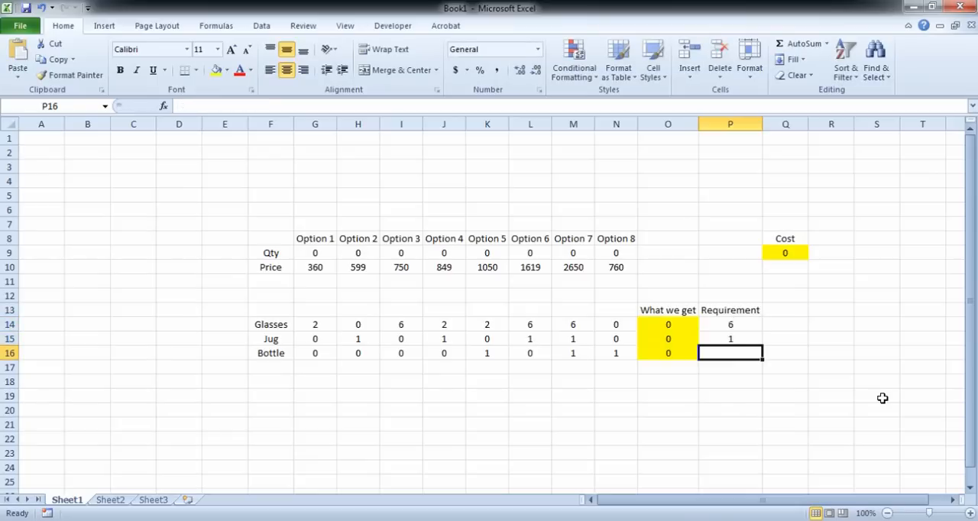
pyautogui.write('3')
pyautogui.press('Return')
# Step: Review the option quantities in row 9, the requirements in P14:P16 and the Cost formula in Q9
pyautogui.press('Up')
pyautogui.press('Up')
pyautogui.press('Up')
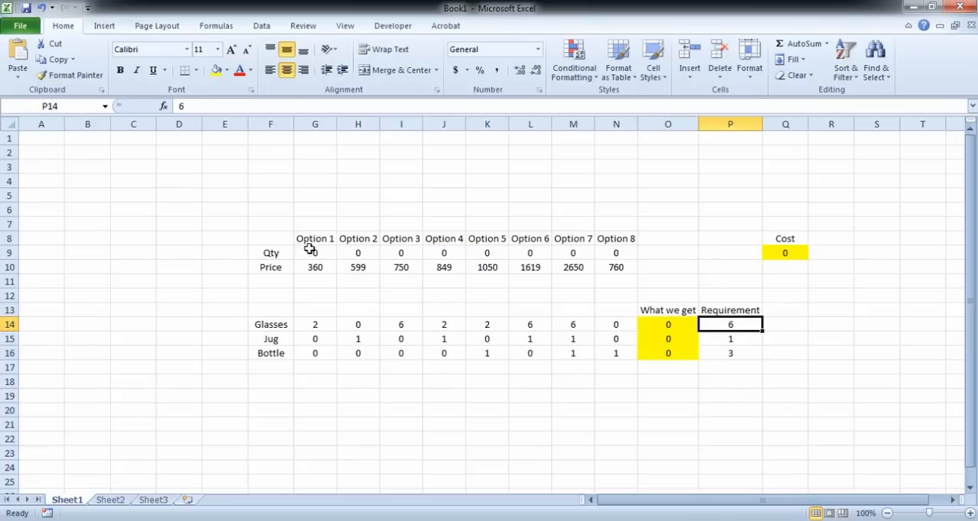
pyautogui.moveTo(309, 249); pyautogui.dragTo(618, 242)
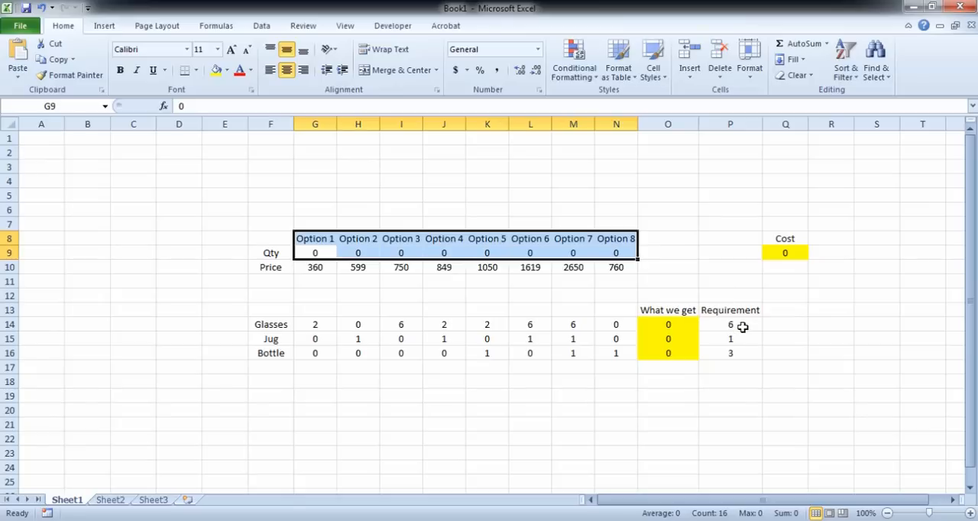
pyautogui.moveTo(744, 327); pyautogui.dragTo(742, 355)
pyautogui.click(785, 256)
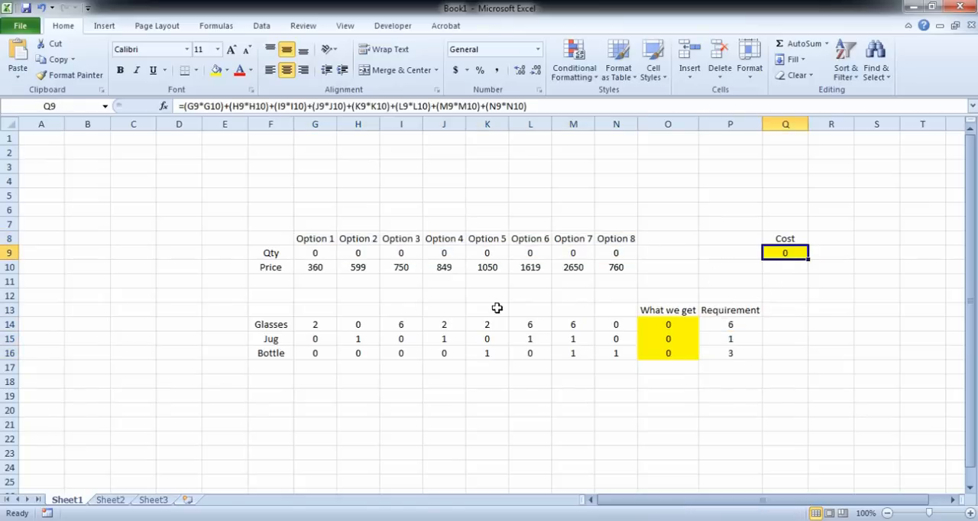
# Step: Open Solver and set its objective to the Cost cell Q9
pyautogui.click(324, 242)
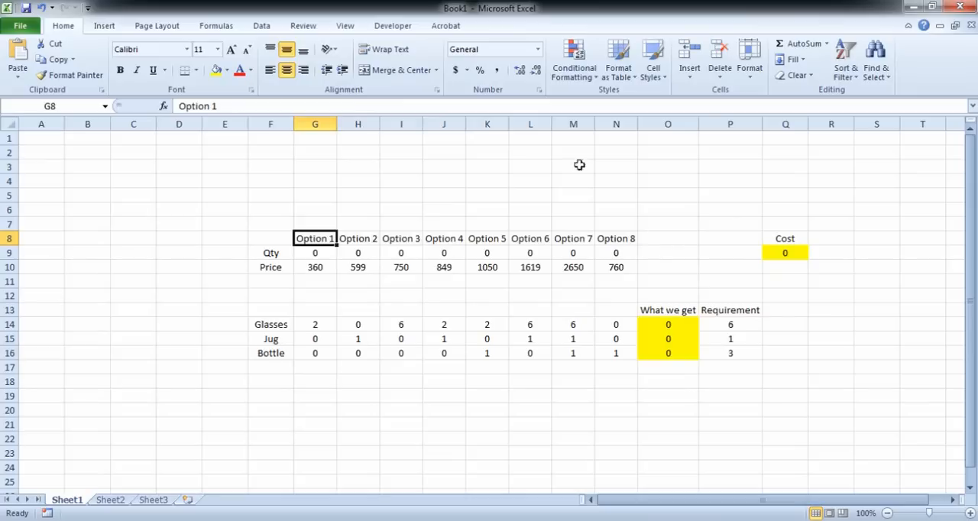
pyautogui.click(269, 26)
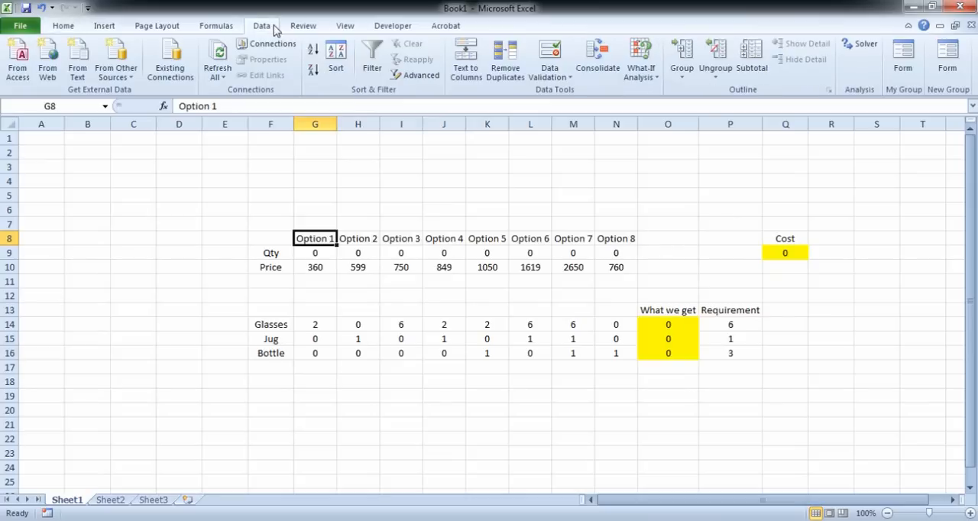
pyautogui.click(861, 54)
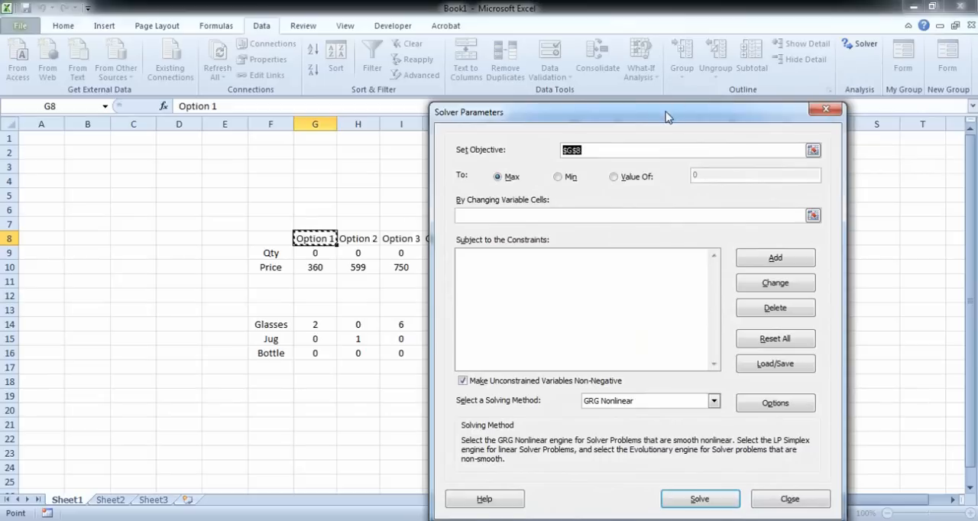
pyautogui.moveTo(663, 108); pyautogui.dragTo(284, 76)
pyautogui.click(226, 114)
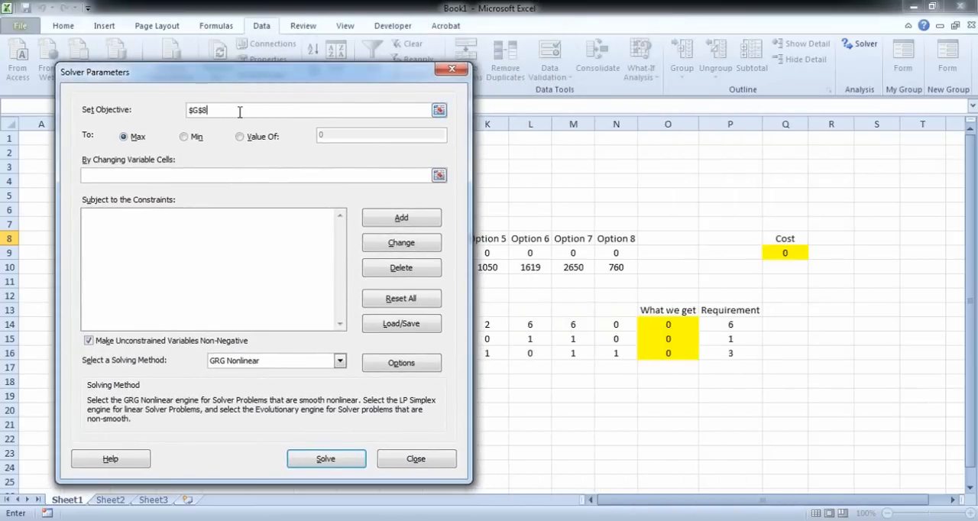
pyautogui.moveTo(240, 112); pyautogui.dragTo(179, 113)
pyautogui.press('BackSpace')
pyautogui.click(795, 252)
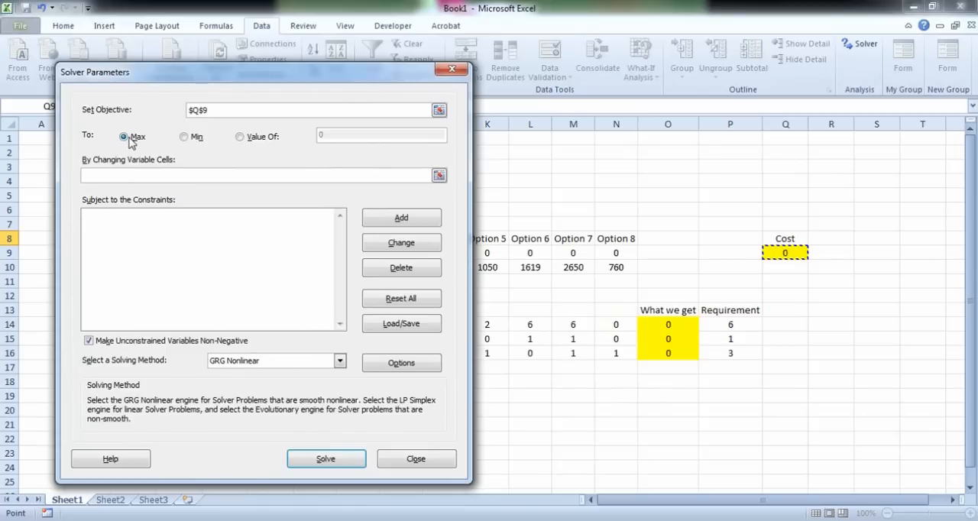
# Step: Set the Solver objective to Min after trying the Value Of option
pyautogui.click(183, 138)
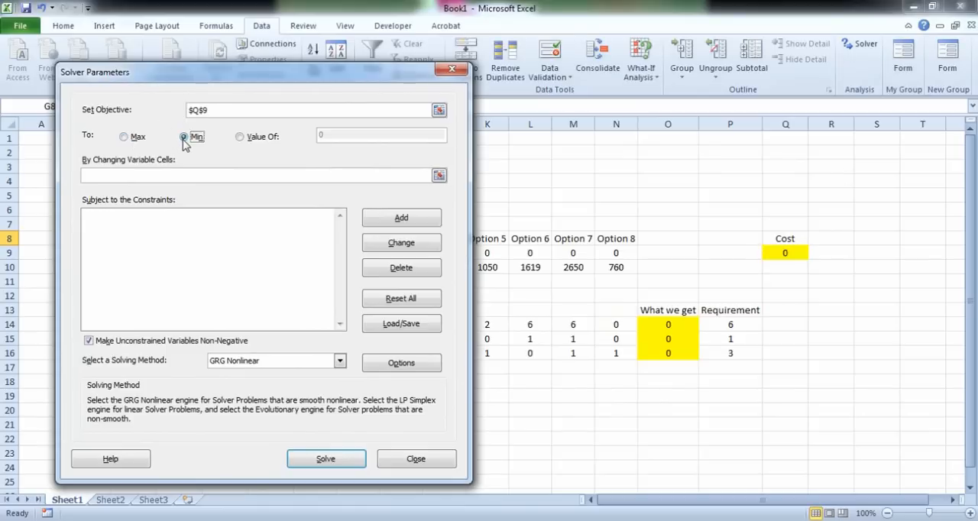
pyautogui.click(243, 138)
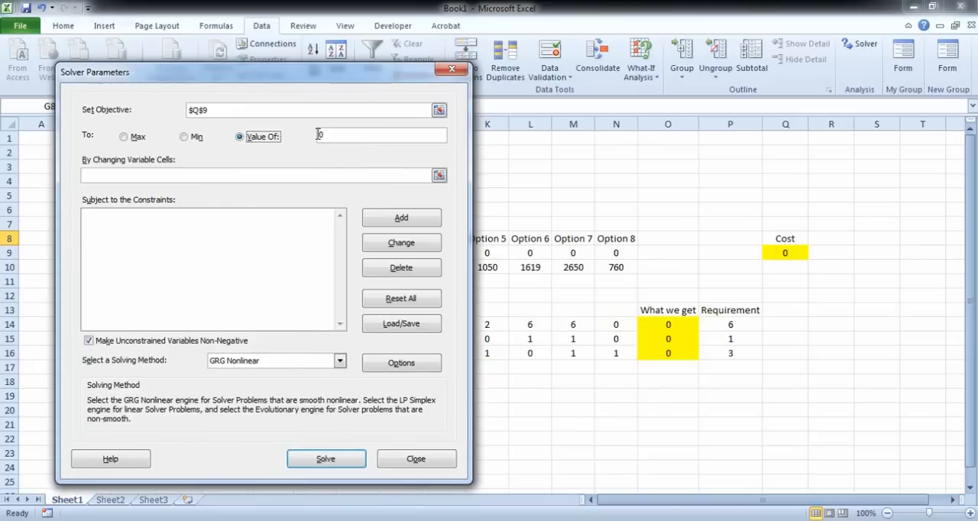
pyautogui.click(188, 140)
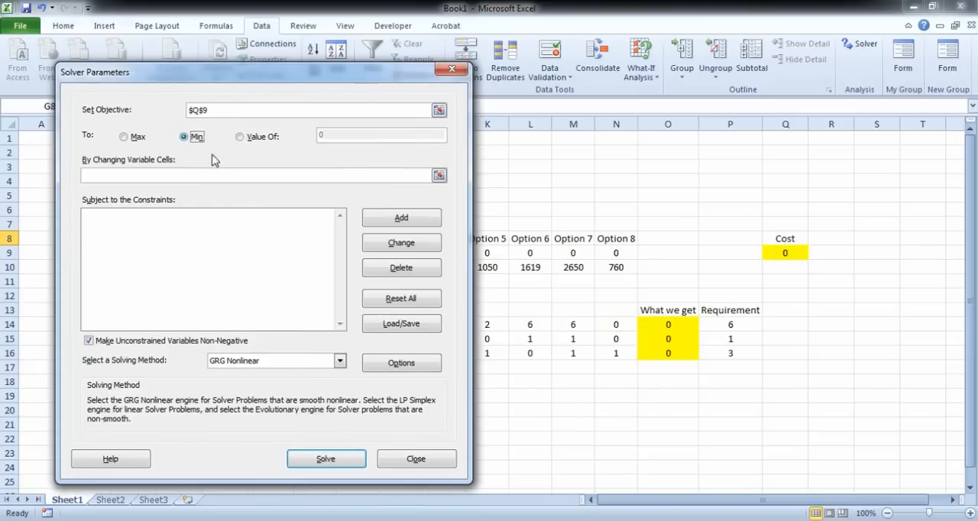
# Step: Use the option quantities G9:N9 as the changing variable cells in Solver
pyautogui.moveTo(218, 76); pyautogui.dragTo(499, 379)
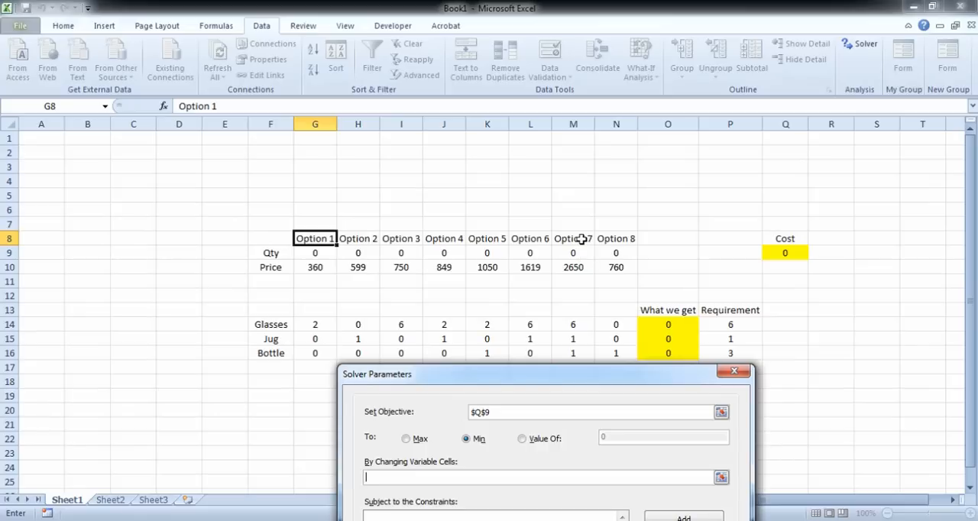
pyautogui.moveTo(315, 253); pyautogui.dragTo(616, 253)
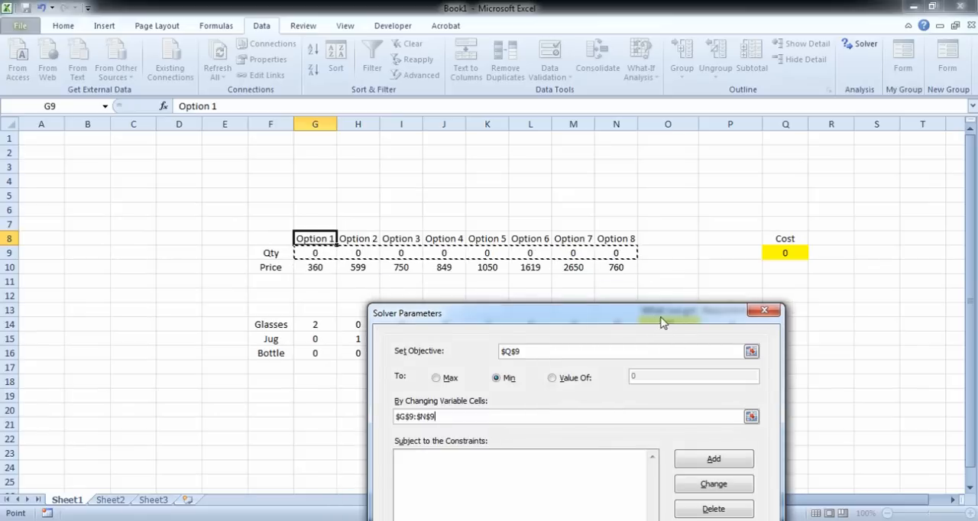
pyautogui.moveTo(663, 322); pyautogui.dragTo(298, 56)
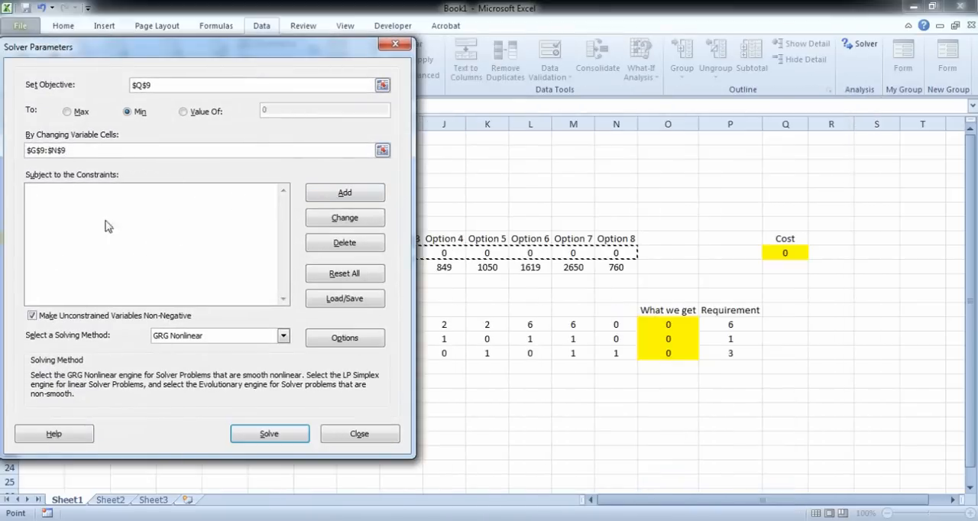
# Step: Add a Solver constraint that makes the Option 1 quantity in G9 an integer
pyautogui.click(374, 198)
pyautogui.moveTo(284, 200); pyautogui.dragTo(658, 81)
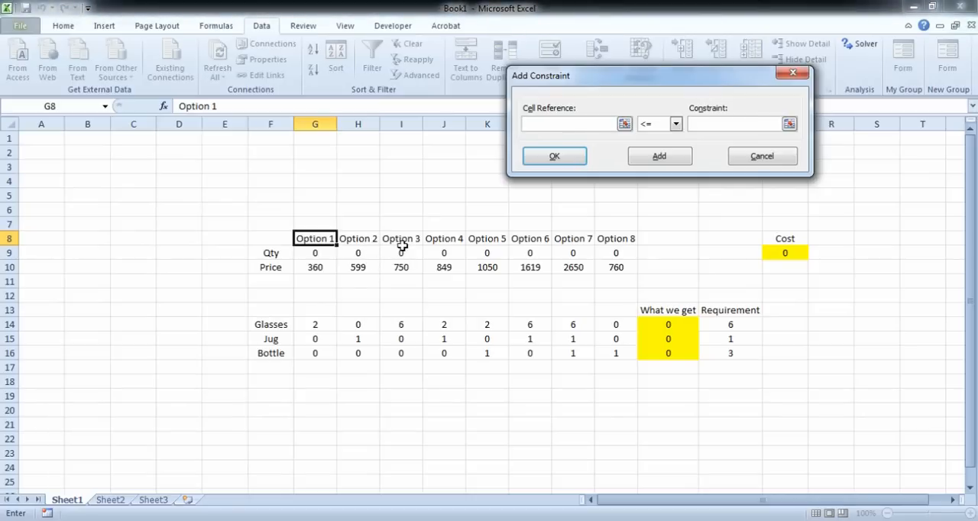
pyautogui.click(319, 258)
pyautogui.click(677, 124)
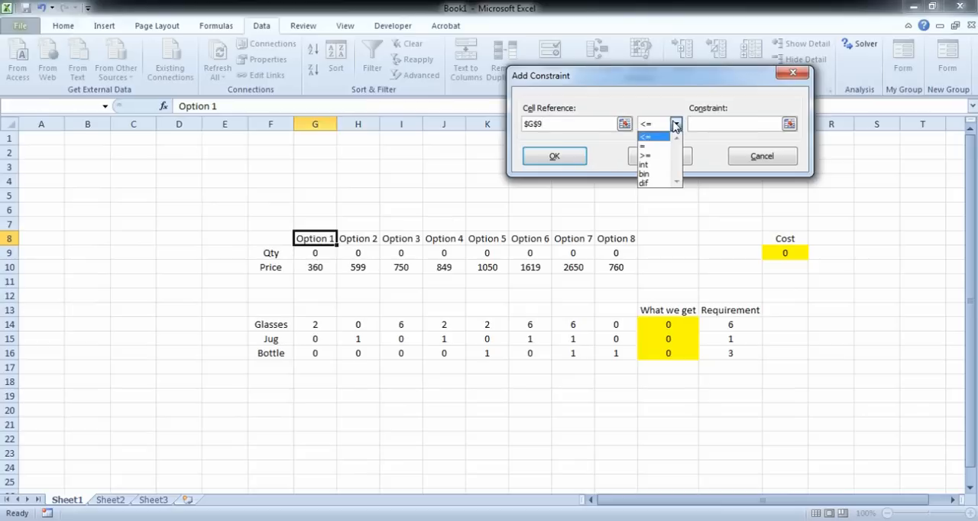
pyautogui.click(651, 166)
pyautogui.click(662, 157)
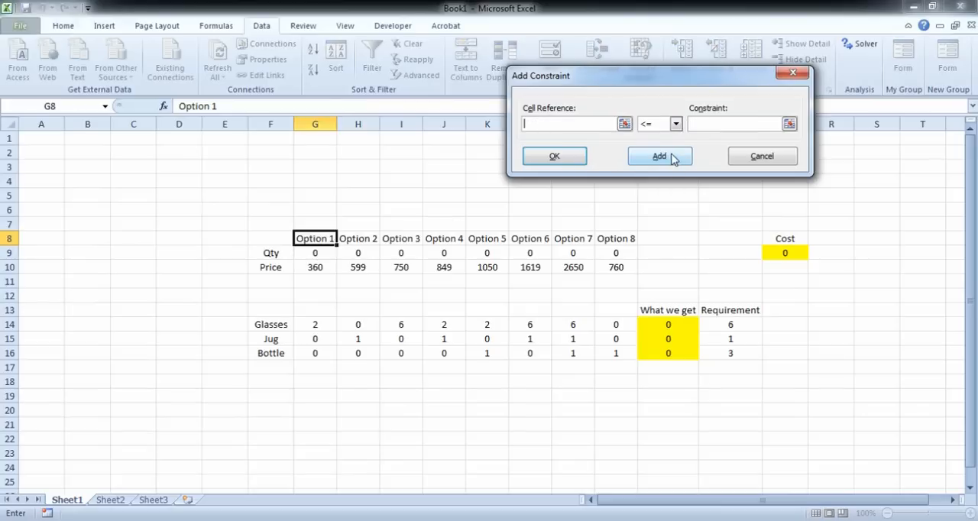
# Step: Add an integer constraint for each remaining option quantity, from H9 through N9
pyautogui.click(368, 252)
pyautogui.click(677, 124)
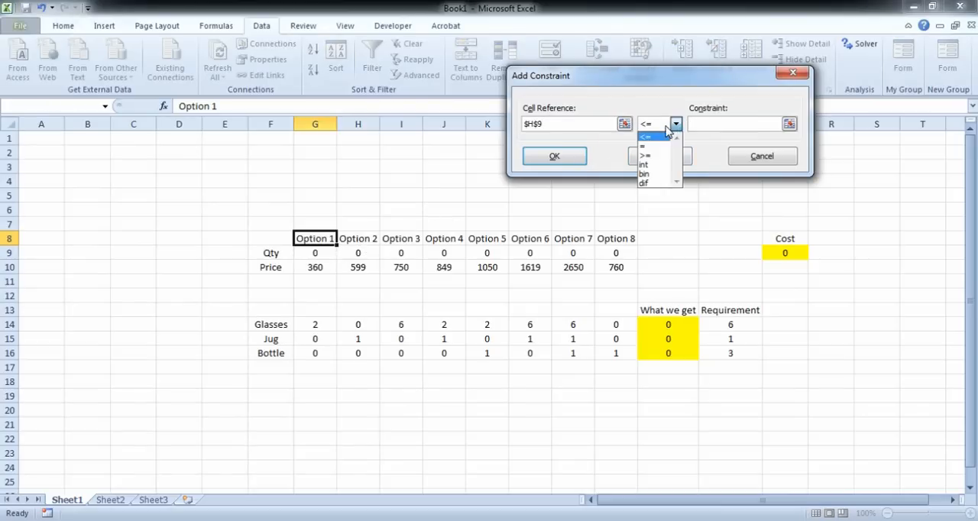
pyautogui.click(651, 165)
pyautogui.click(660, 156)
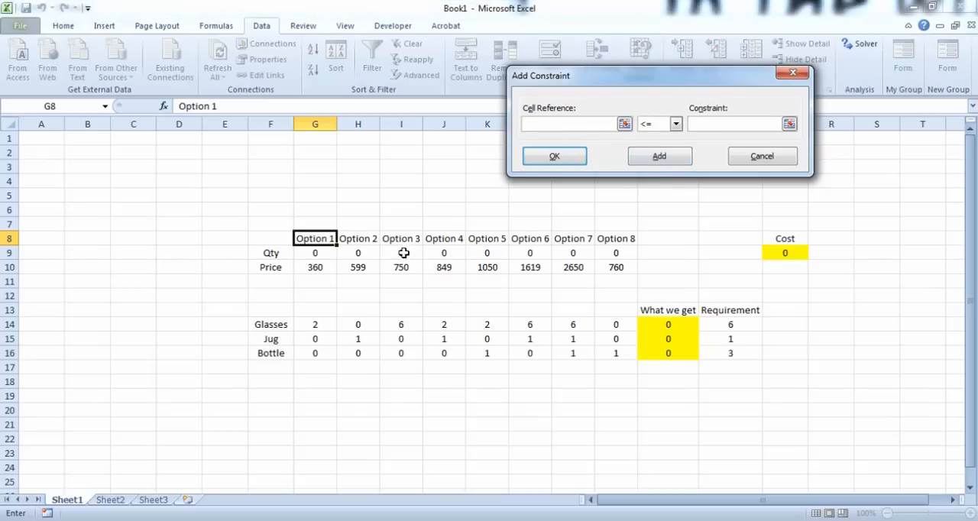
pyautogui.click(616, 253)
pyautogui.click(678, 124)
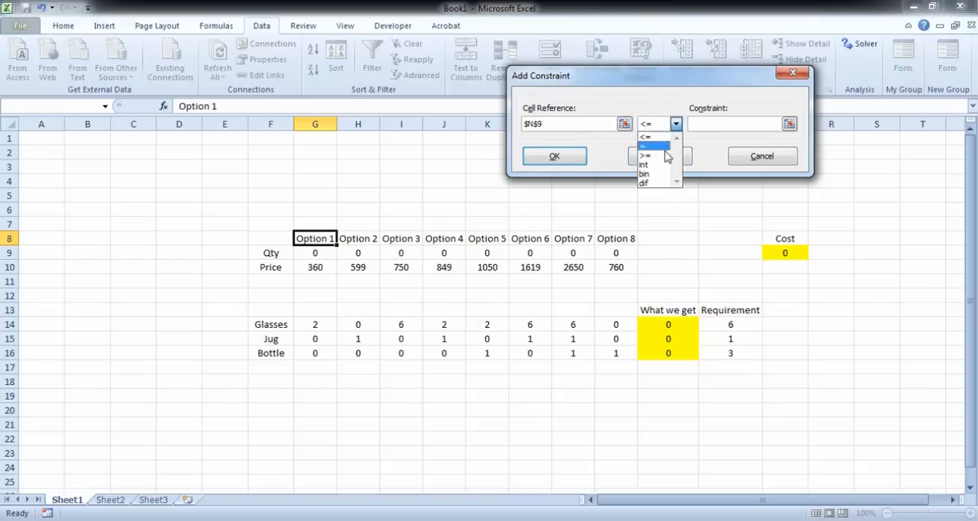
pyautogui.click(650, 164)
pyautogui.click(667, 159)
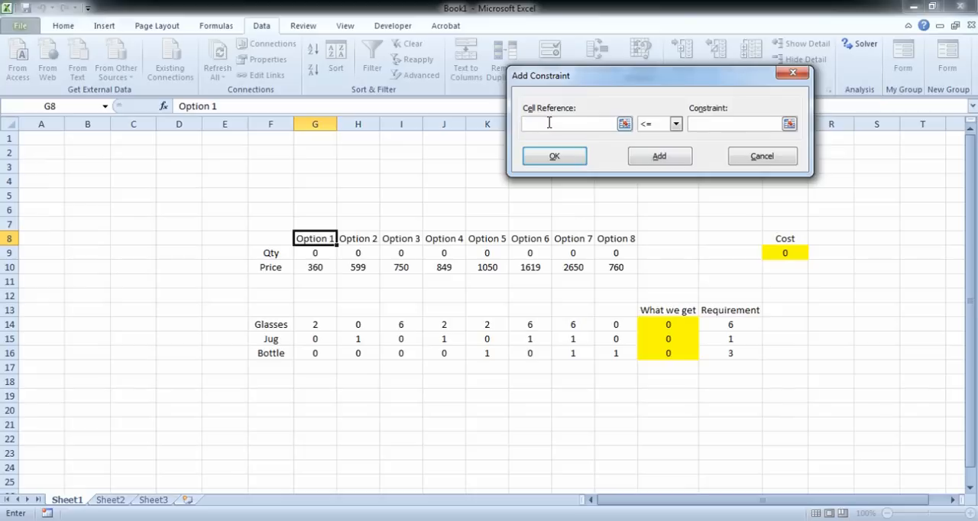
# Step: Add the glasses constraint that the total received in O14 is >= the requirement in P14
pyautogui.click(669, 327)
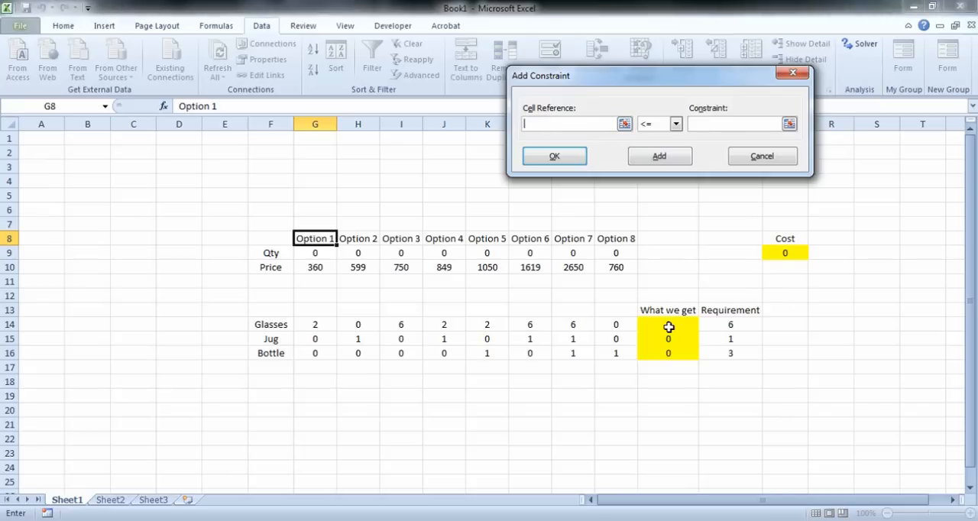
pyautogui.click(676, 123)
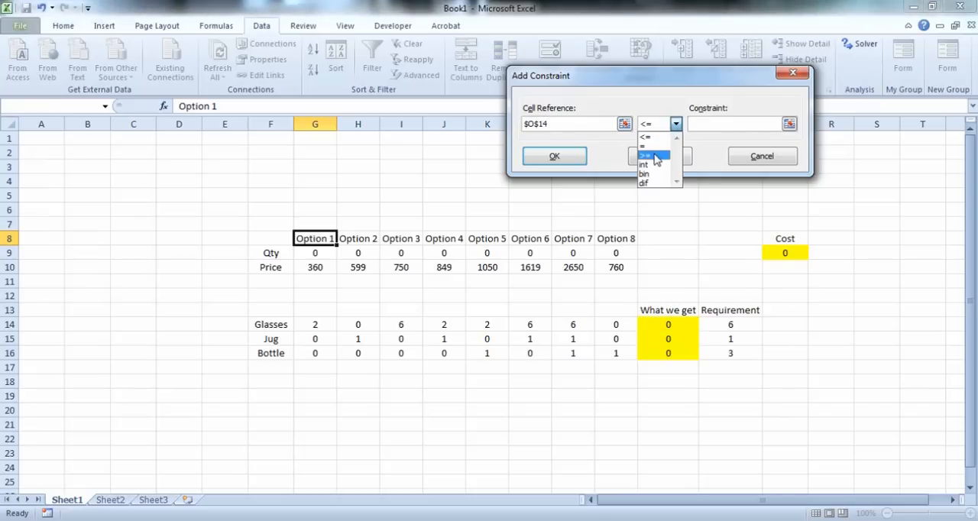
pyautogui.click(654, 156)
pyautogui.click(729, 323)
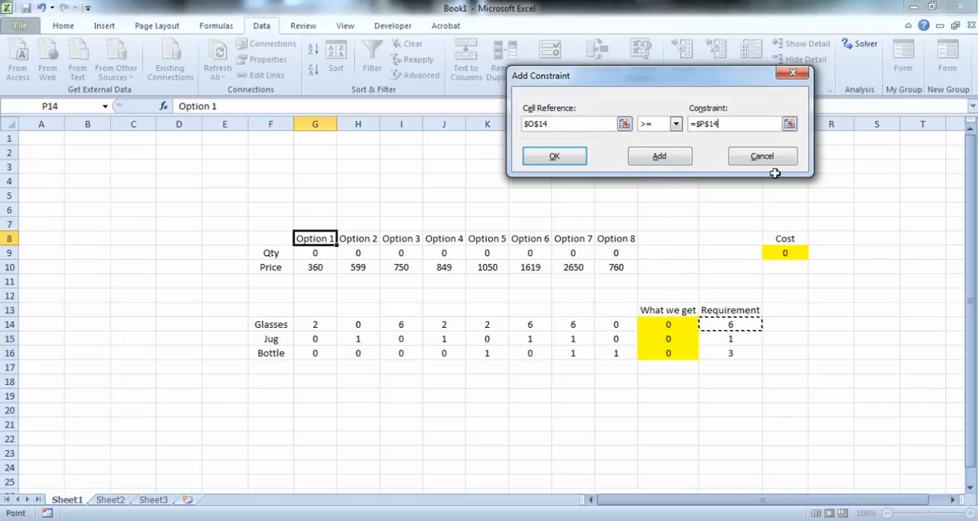
pyautogui.click(654, 159)
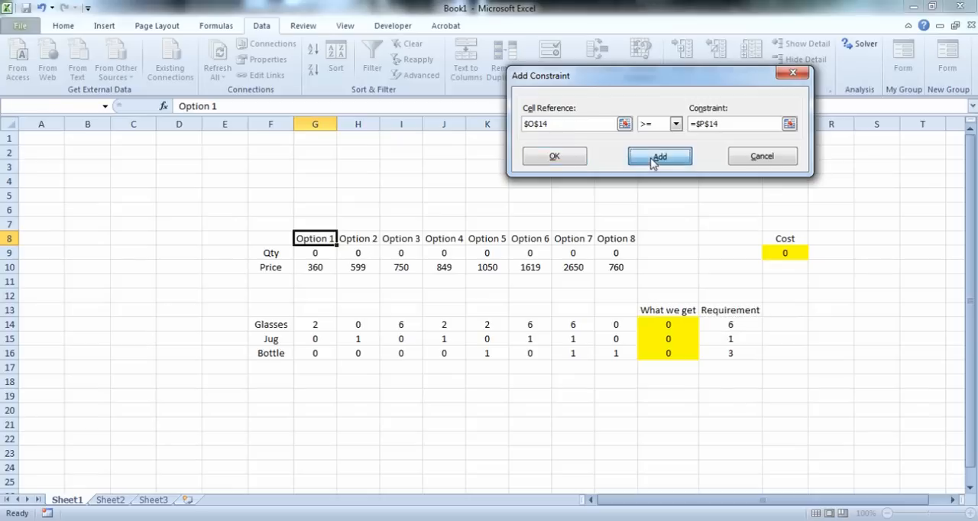
# Step: Add the jug constraint O15 >= P15 and the bottle constraint O16 >= P16, then return to the Solver parameters
pyautogui.click(670, 339)
pyautogui.click(676, 124)
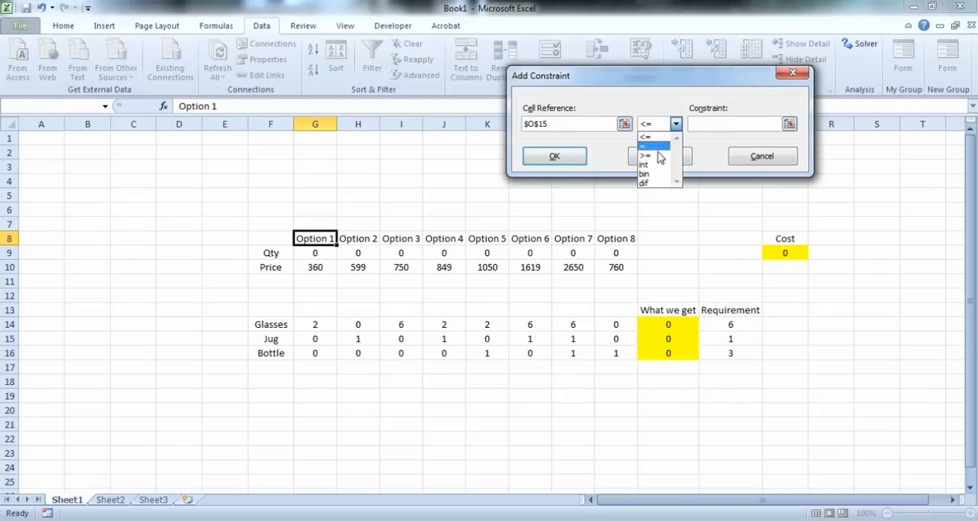
pyautogui.click(657, 155)
pyautogui.click(739, 338)
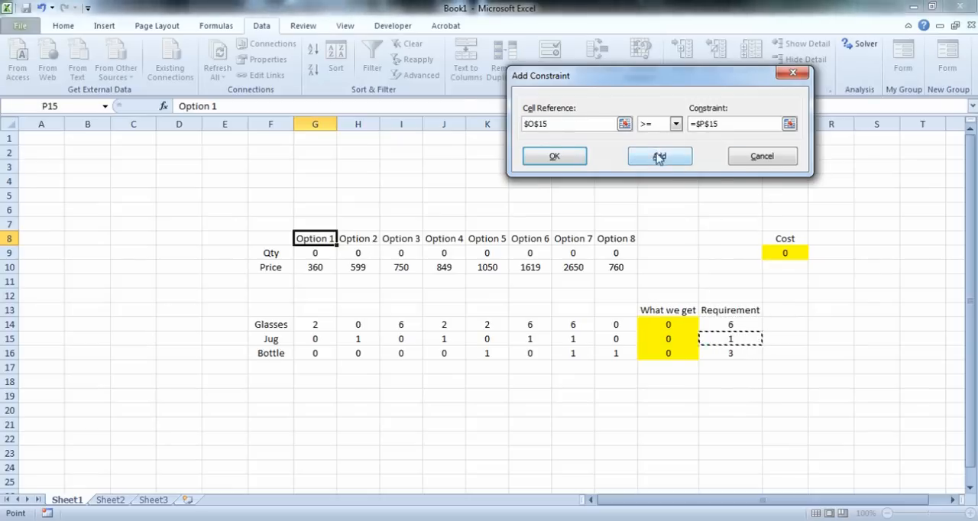
pyautogui.click(528, 153)
# Step: Check the objective, variable cells and constraints, then solve the model and keep the Solver solution
pyautogui.moveTo(606, 13); pyautogui.dragTo(720, 43)
pyautogui.click(621, 180)
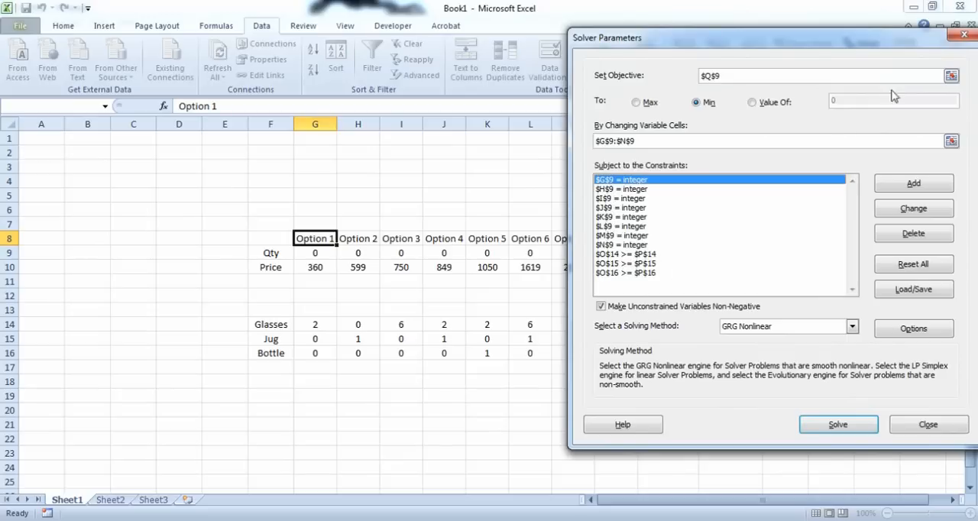
pyautogui.moveTo(891, 42); pyautogui.dragTo(473, 44)
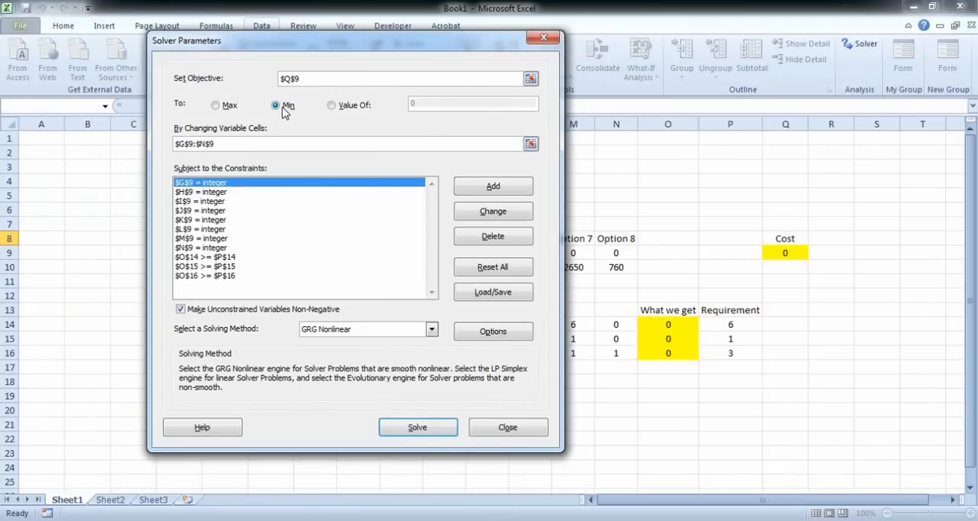
pyautogui.moveTo(344, 39); pyautogui.dragTo(873, 141)
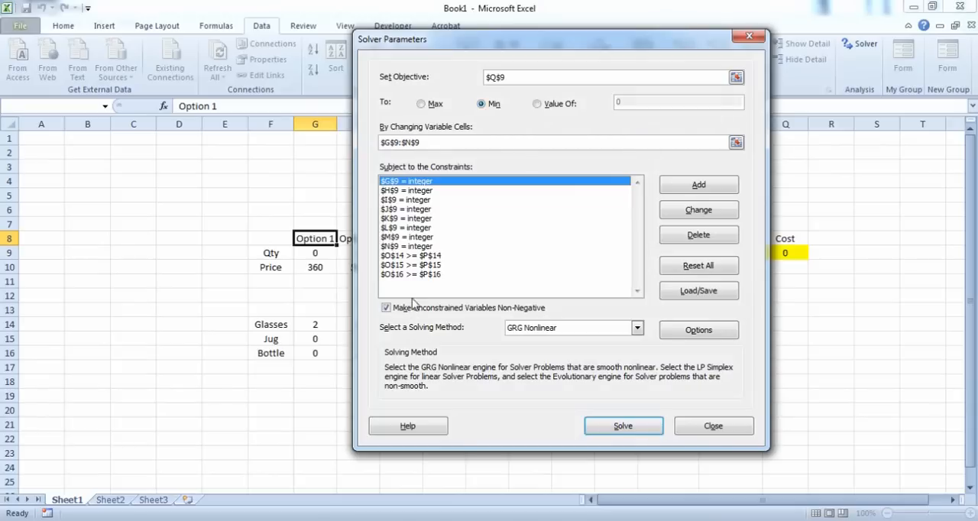
pyautogui.click(624, 424)
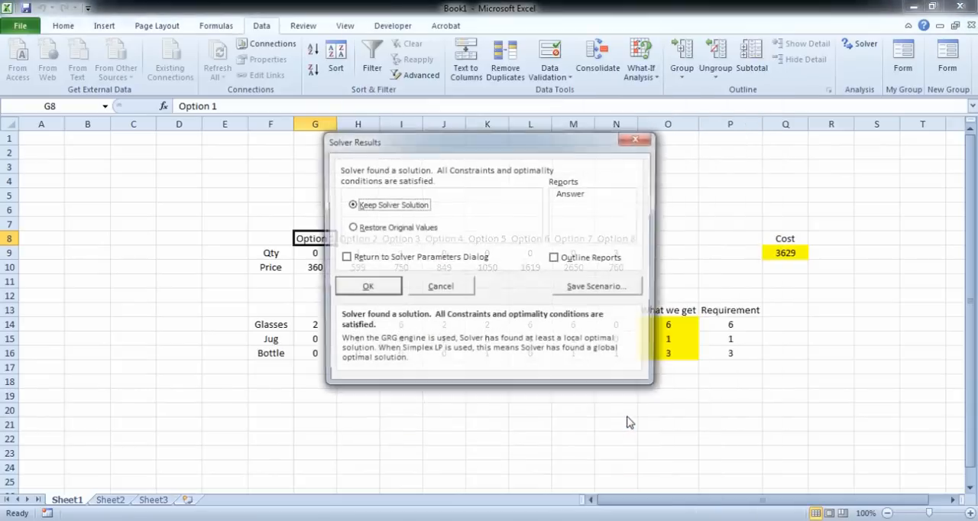
pyautogui.click(674, 202)
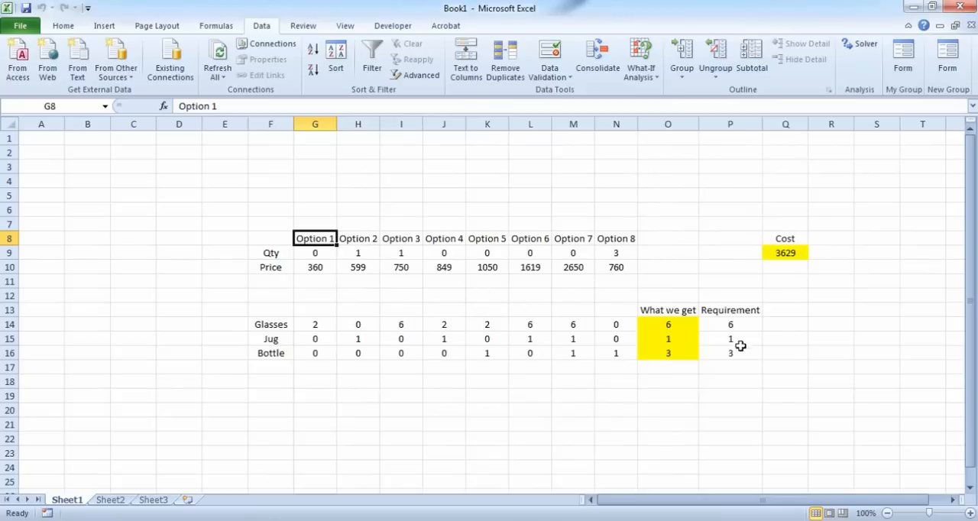
# Step: Compare the solved quantities in H9, I9 and N9 with the requirements and Option 7's column, and switch to the PowerPoint slide of options 5 to 8
pyautogui.moveTo(747, 325); pyautogui.dragTo(745, 349)
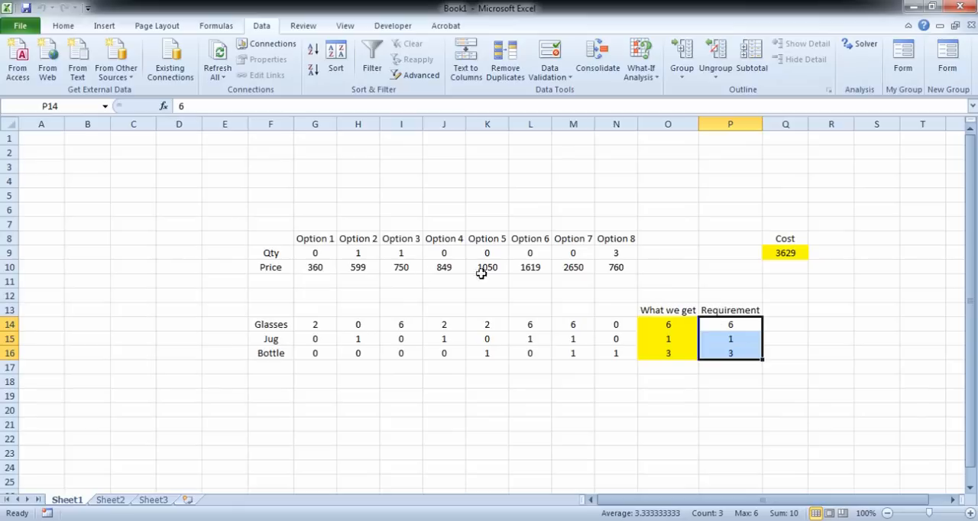
pyautogui.click(358, 253)
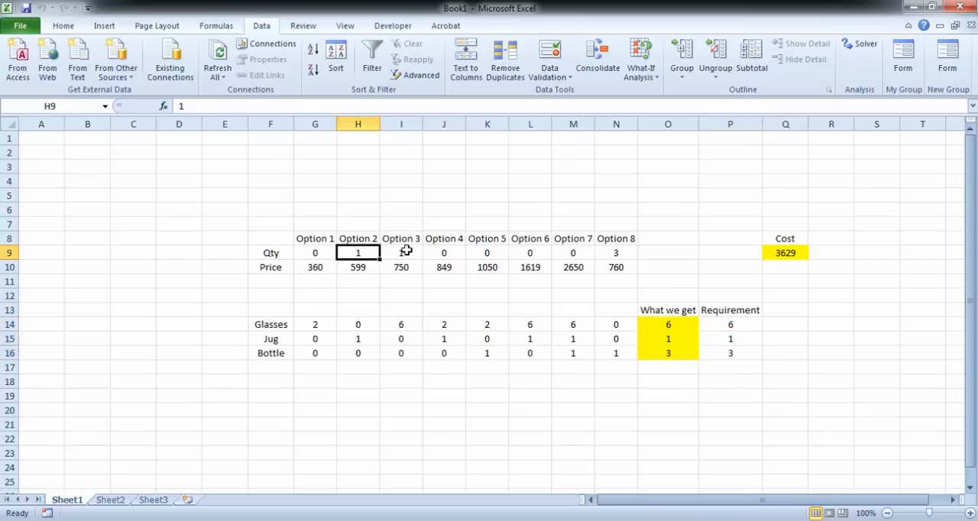
pyautogui.click(405, 252)
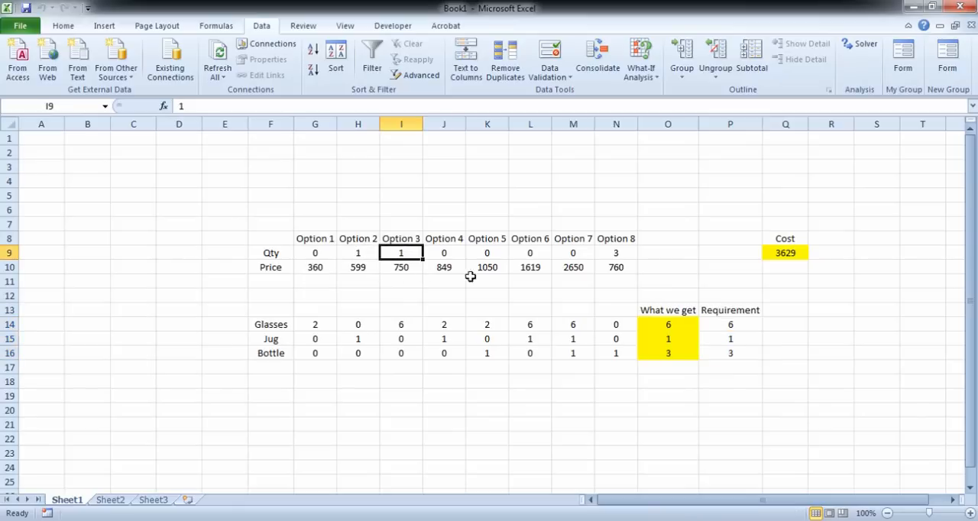
pyautogui.click(624, 253)
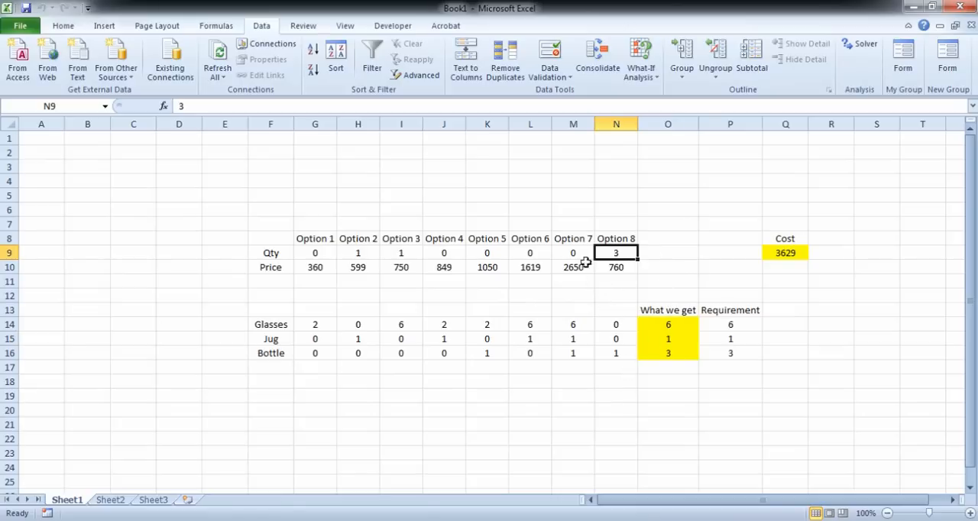
pyautogui.moveTo(575, 237); pyautogui.dragTo(575, 336)
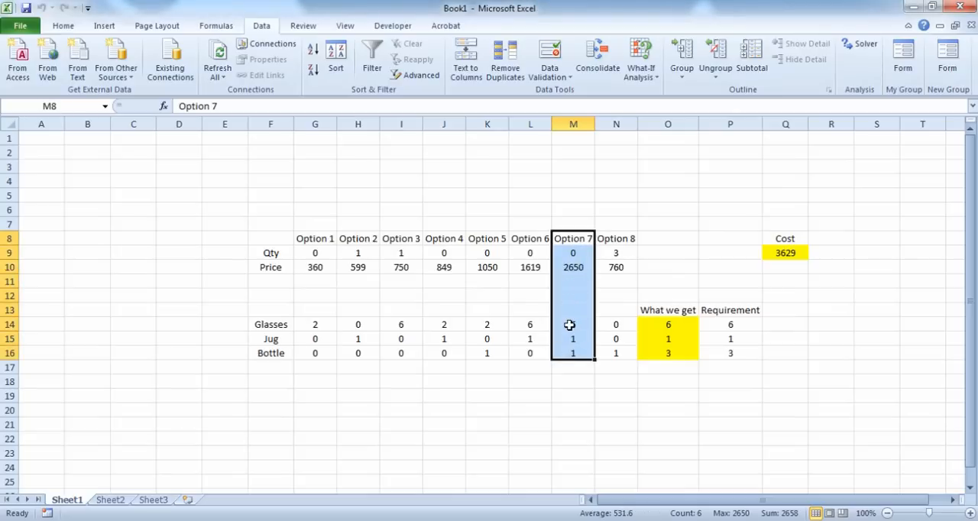
pyautogui.click(566, 520)
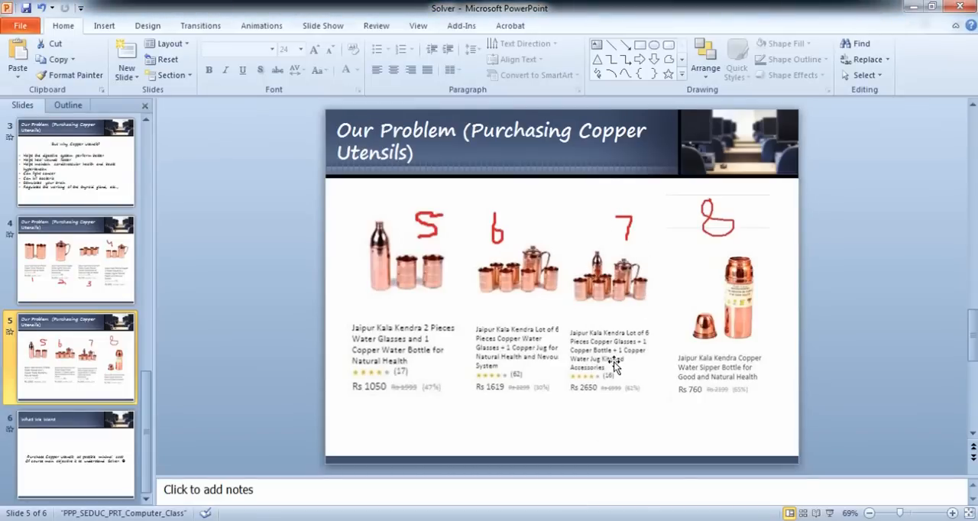
# Step: Return to the Excel workbook and set the requirements to 20 glasses, 5 jugs and 4 bottles in P14:P16
pyautogui.hotkey('alt', 'Tab')
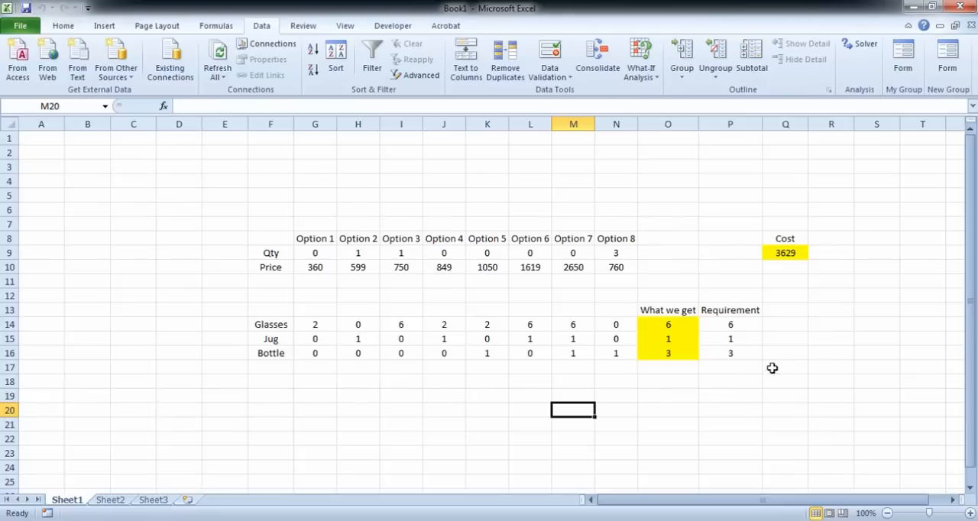
pyautogui.click(736, 324)
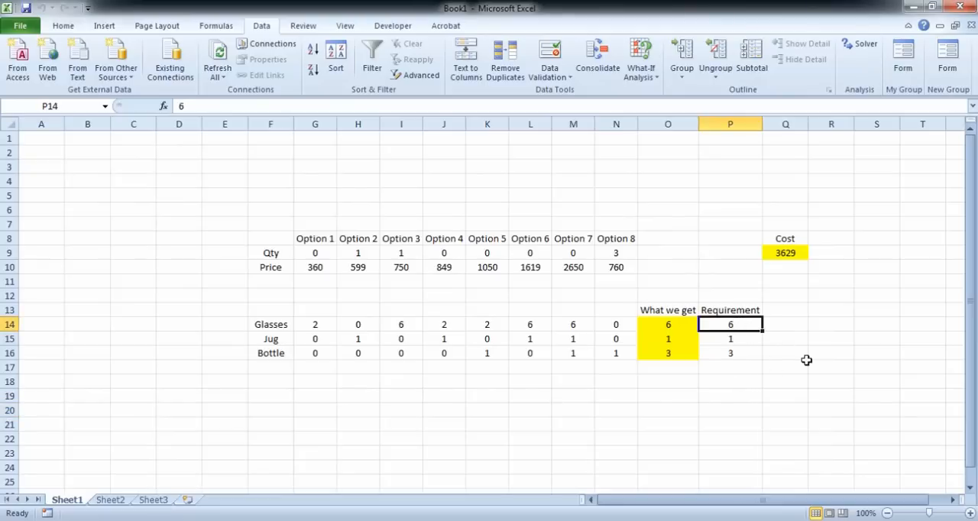
pyautogui.write('20')
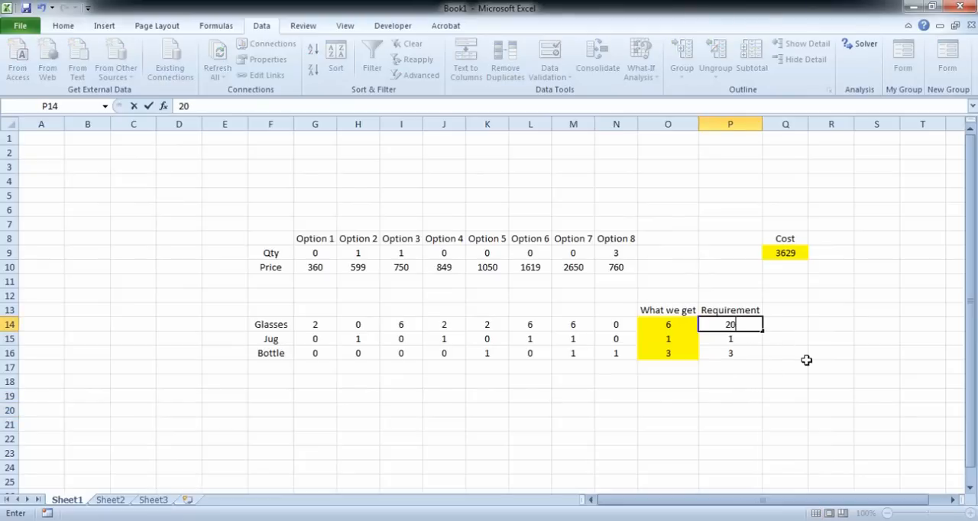
pyautogui.press('Return')
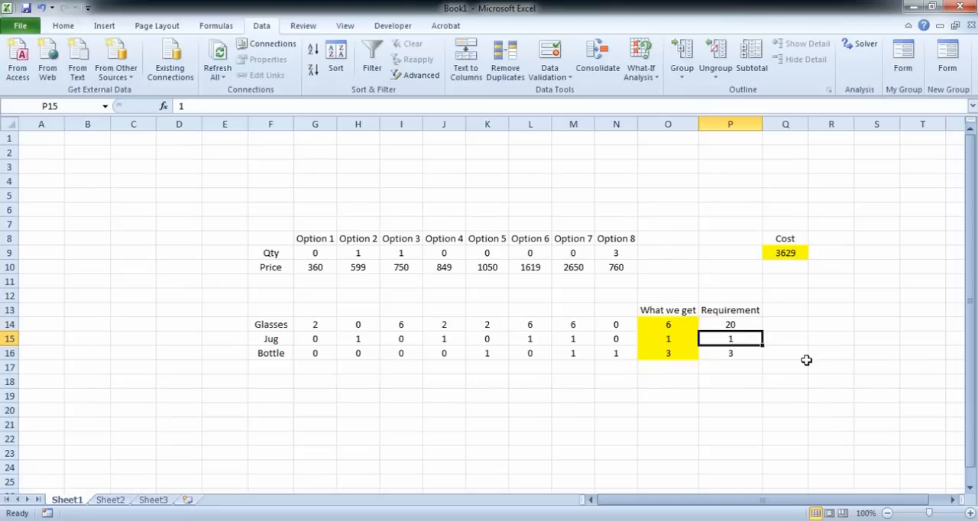
pyautogui.write('5')
pyautogui.press('Return')
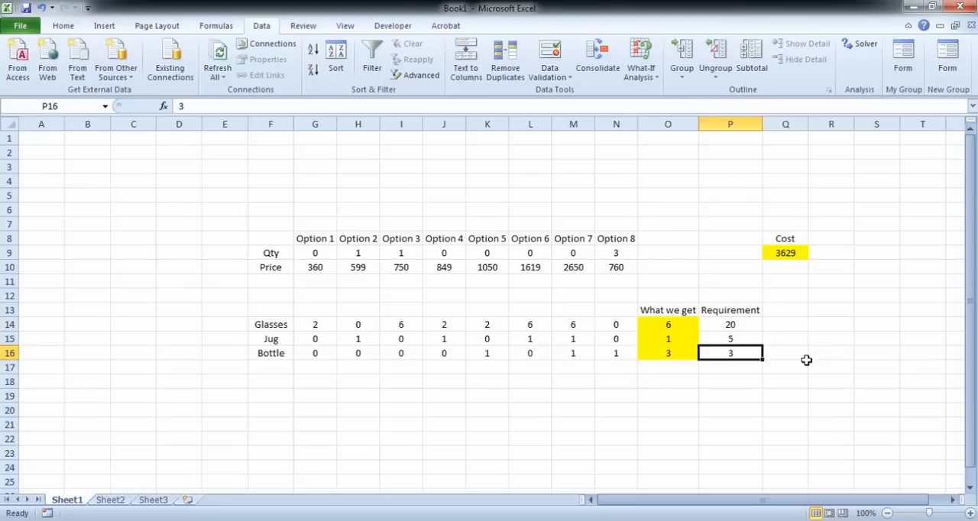
pyautogui.write('1')
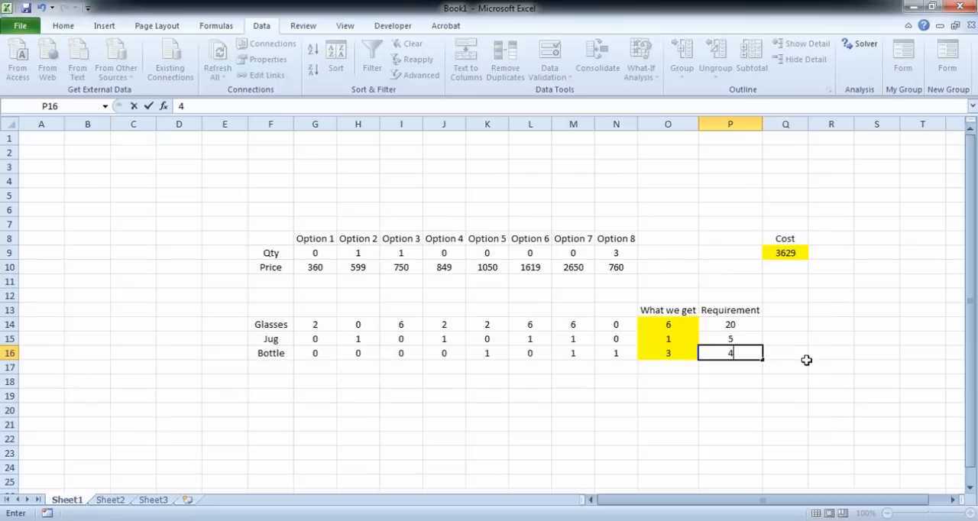
pyautogui.click(830, 282)
# Step: Solve the existing minimum-cost model with Simplex LP for the changed requirements and keep the Solver solution
pyautogui.click(671, 324)
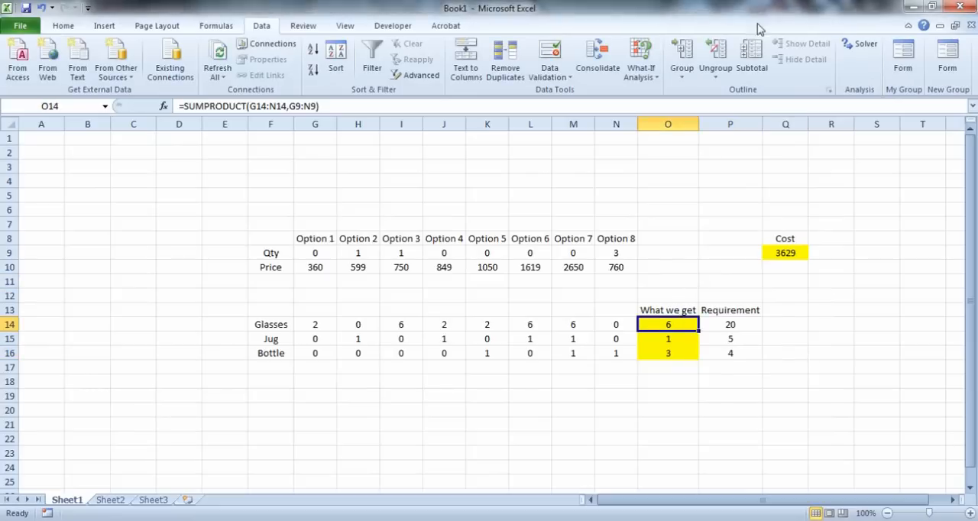
pyautogui.click(866, 43)
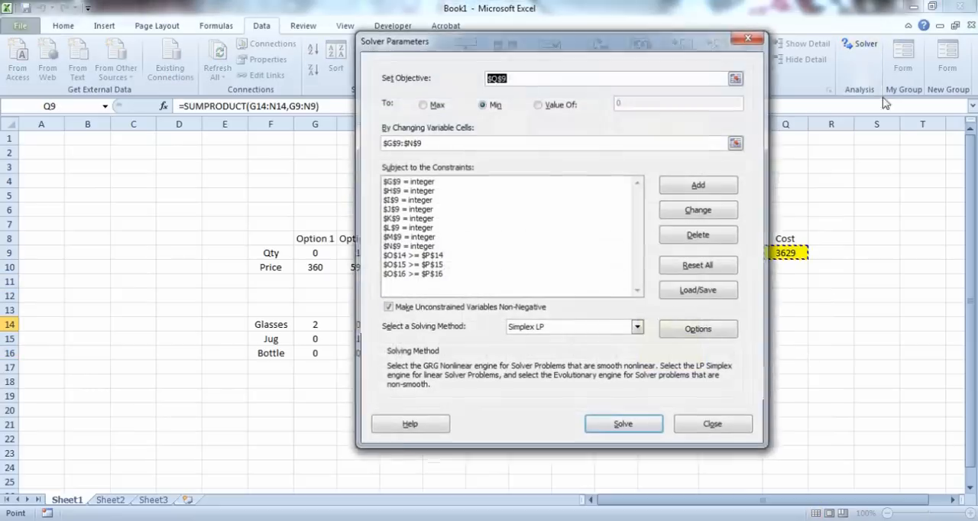
pyautogui.click(627, 431)
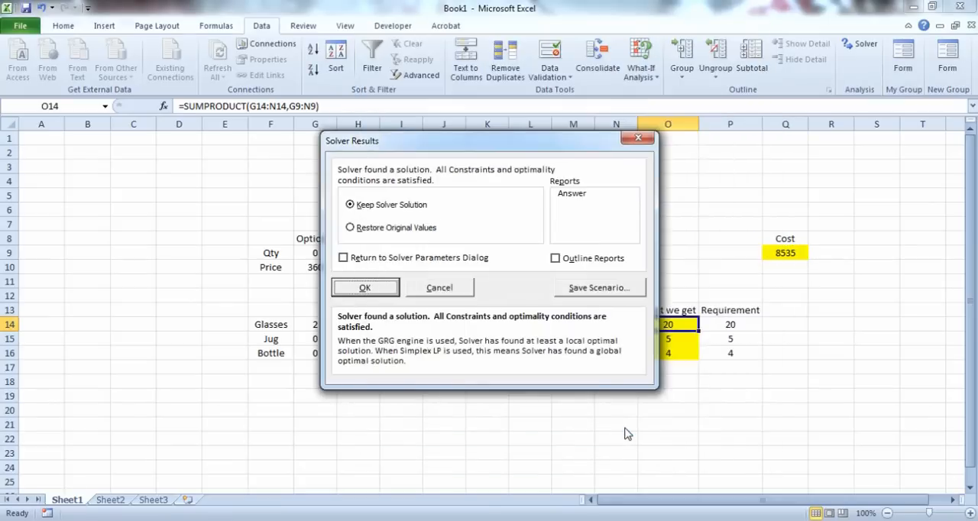
pyautogui.click(357, 289)
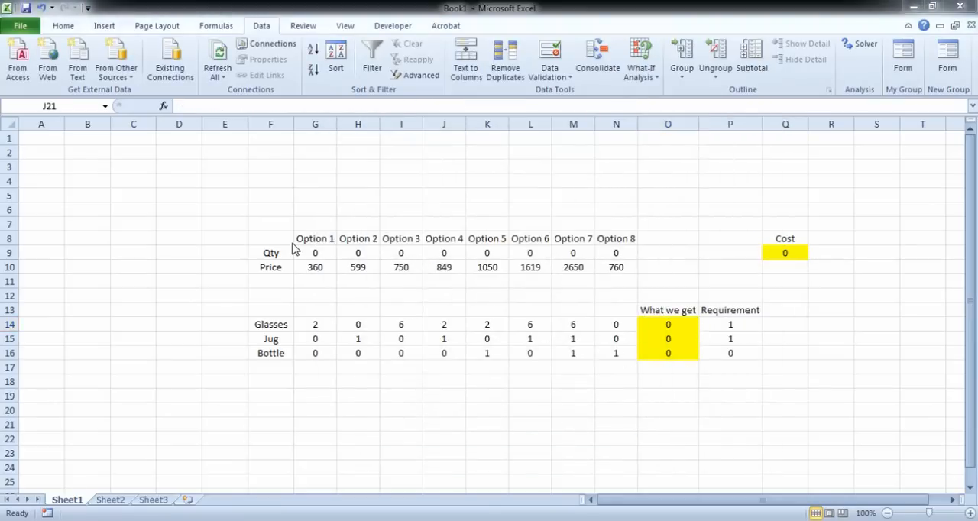
# Step: Set the glasses requirement in P14 to 12 and the bottle requirement in P16 to 3
pyautogui.click(738, 327)
pyautogui.write('12')
pyautogui.press('Return')
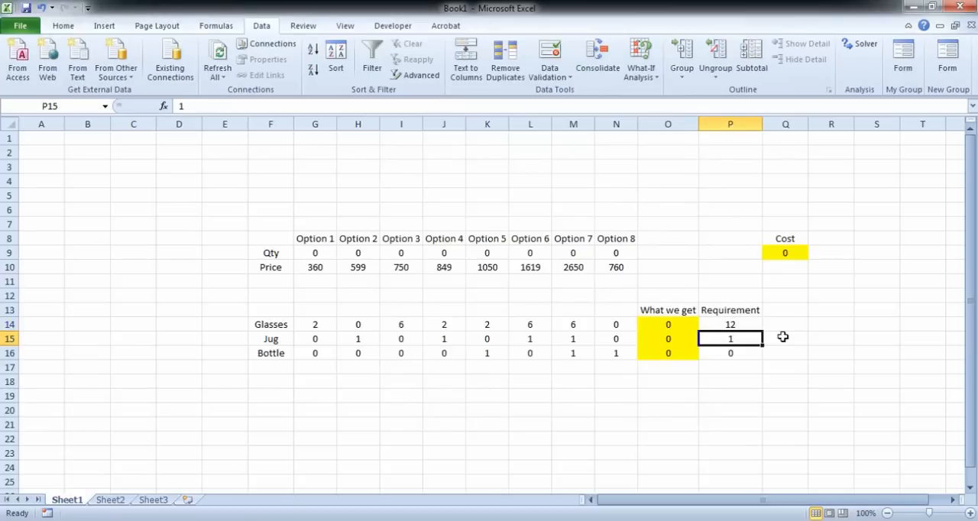
pyautogui.press('Return')
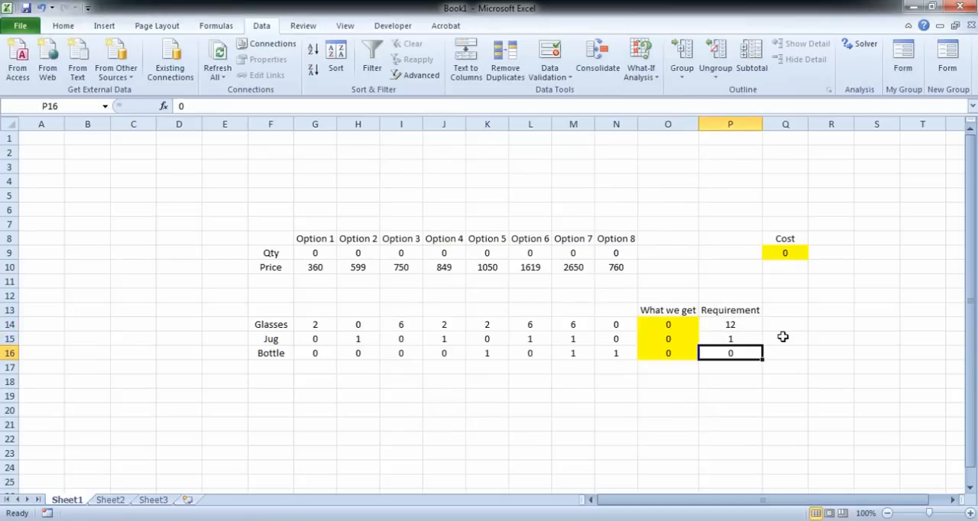
pyautogui.write('3')
pyautogui.press('Return')
pyautogui.press('Up')
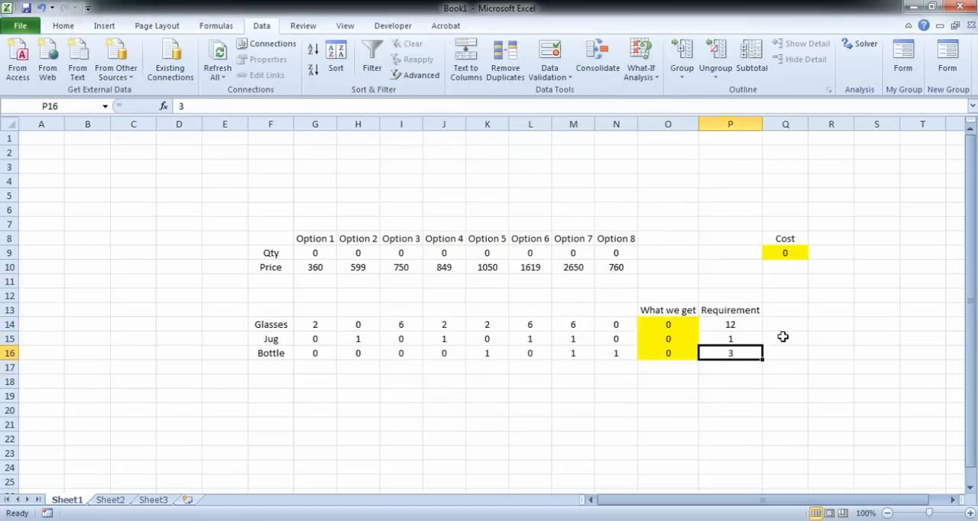
# Step: Solve the cost minimisation with GRG Nonlinear, keep the solution and select the total cost cell Q9
pyautogui.click(861, 47)
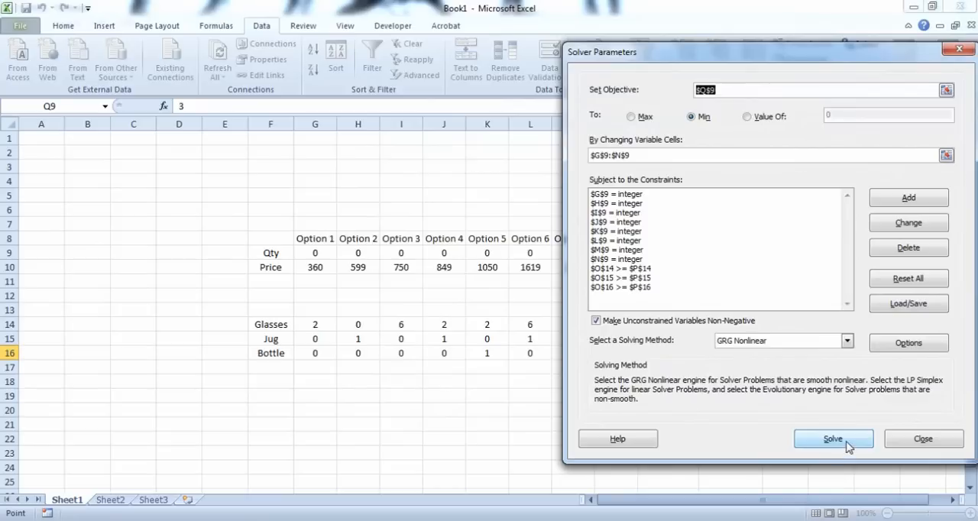
pyautogui.click(833, 439)
pyautogui.click(372, 349)
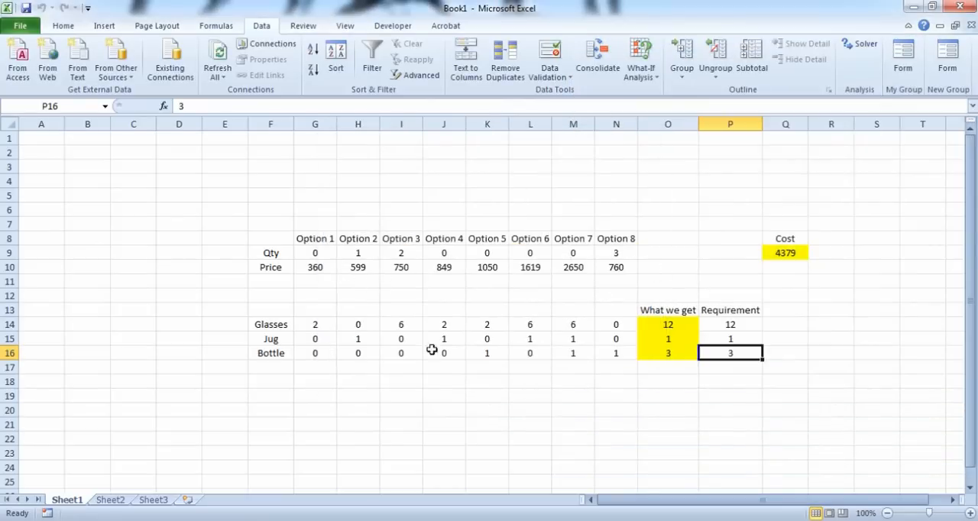
pyautogui.click(800, 254)
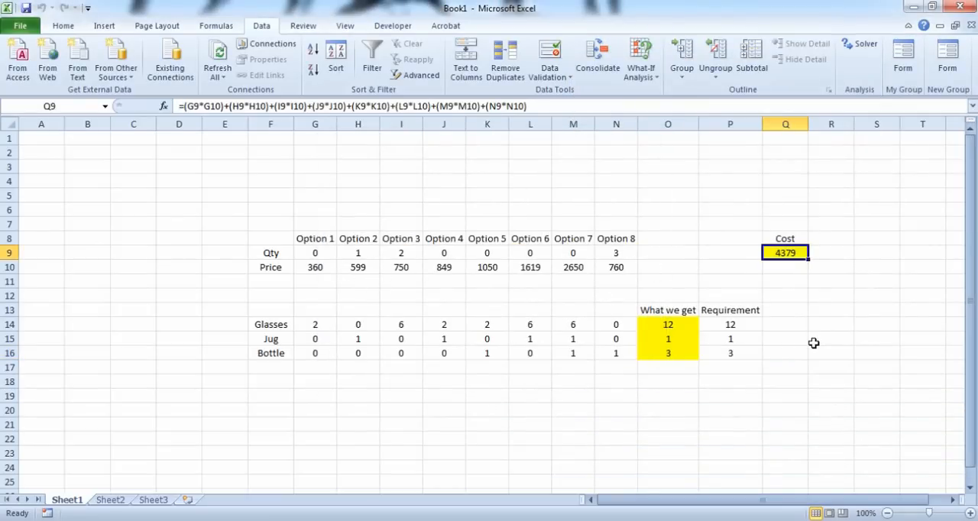